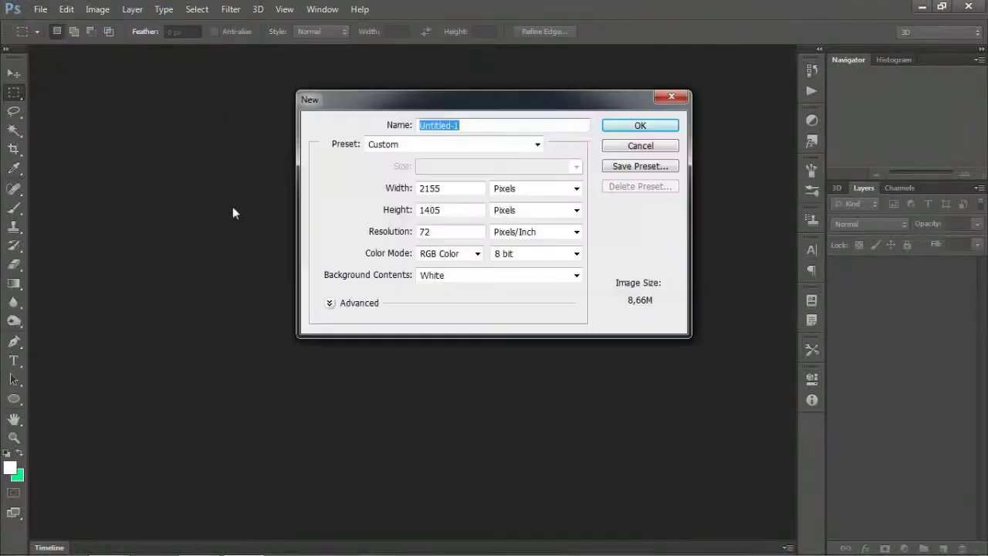
# Step: Create a 2155×1405 px blank document and open the girl-with-rabbit photo from the object human folder
pyautogui.click(634, 128)
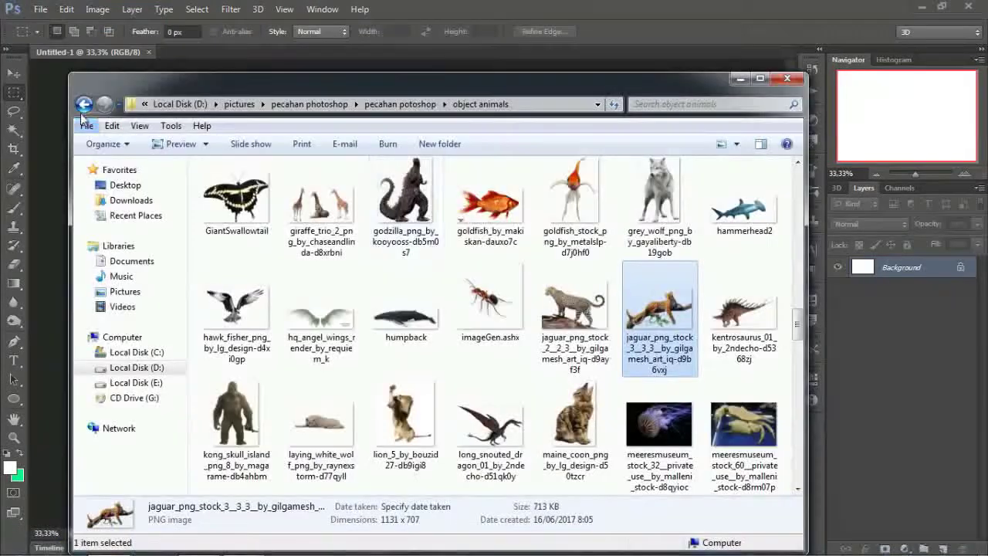
pyautogui.click(399, 103)
pyautogui.doubleClick(743, 194)
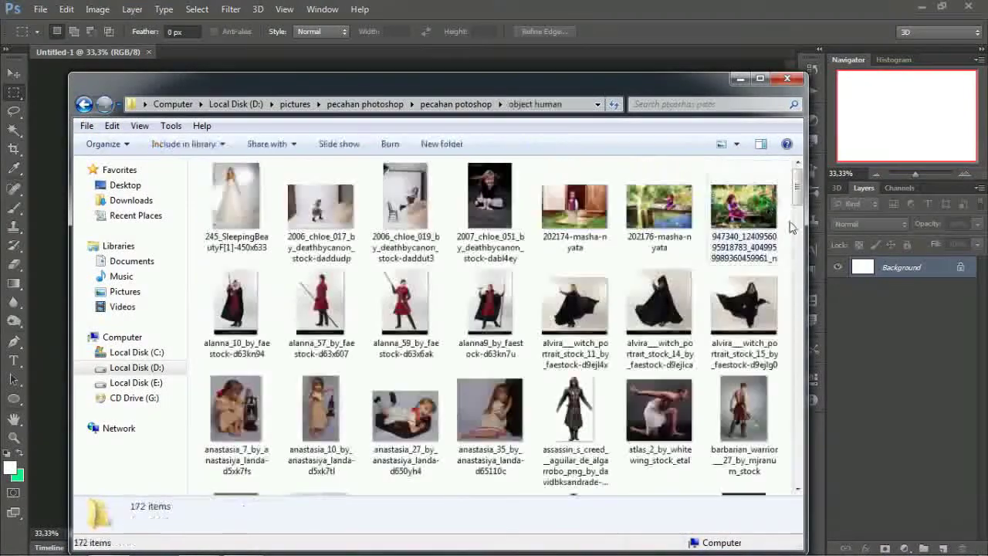
pyautogui.click(795, 254)
pyautogui.moveTo(795, 255); pyautogui.dragTo(788, 318)
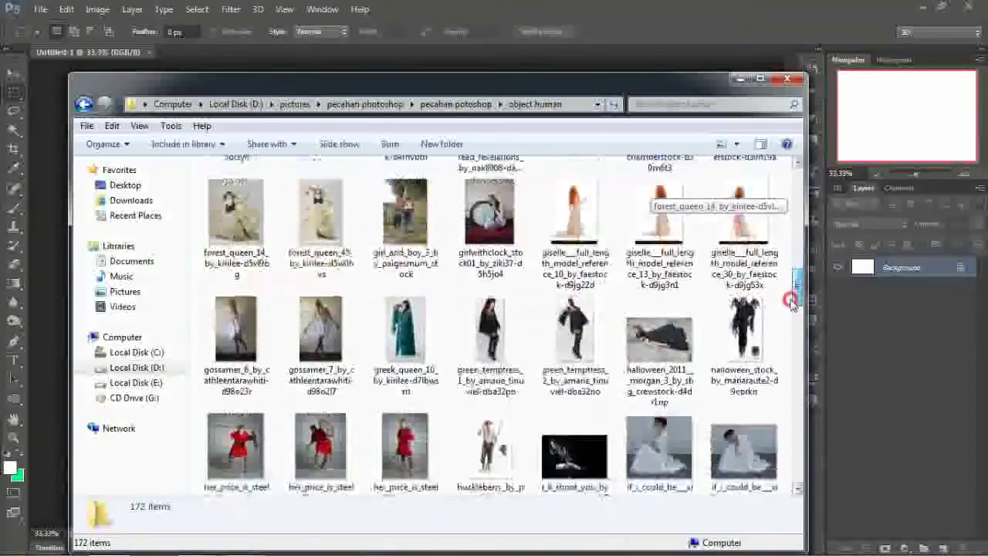
pyautogui.moveTo(404, 378); pyautogui.dragTo(463, 53)
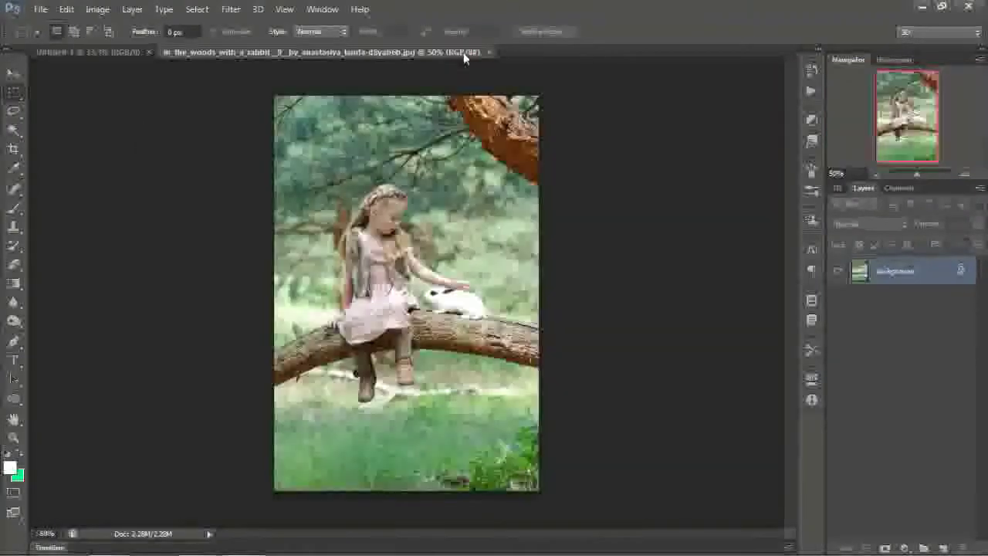
pyautogui.click(961, 174)
# Step: Pick the Pen tool and set it to Path mode, undoing the accidental shape layer
pyautogui.click(14, 341)
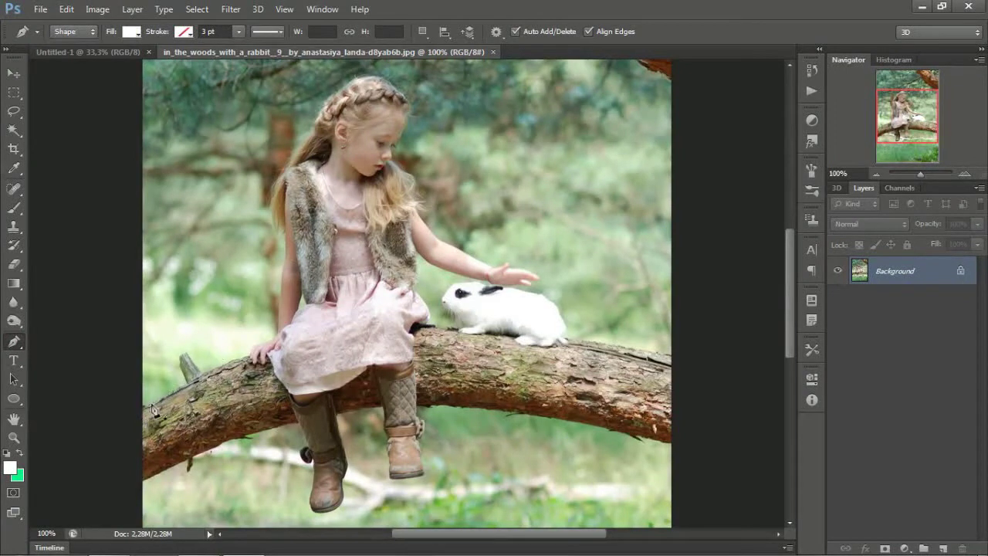
pyautogui.click(142, 405)
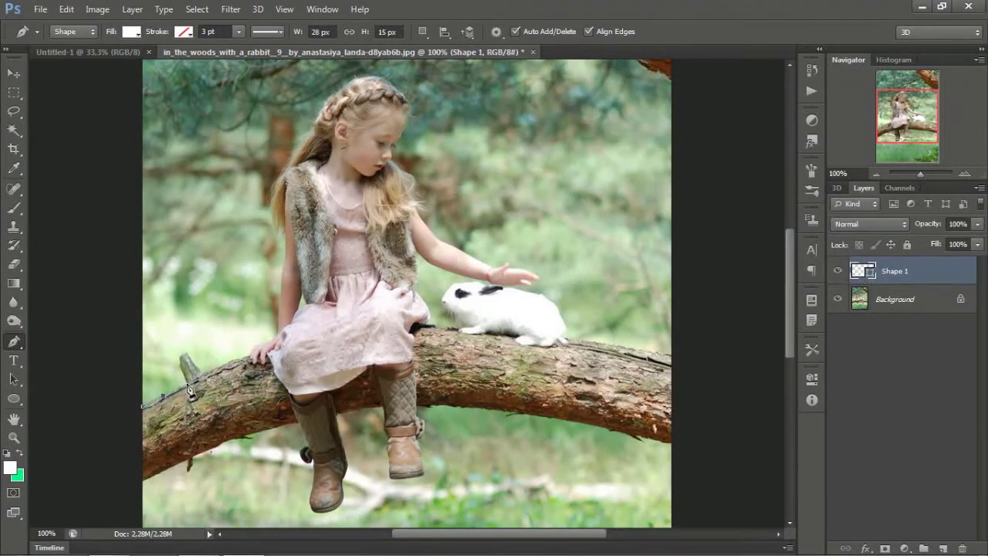
pyautogui.hotkey('ctrl', 'z')
pyautogui.click(73, 31)
pyautogui.click(65, 51)
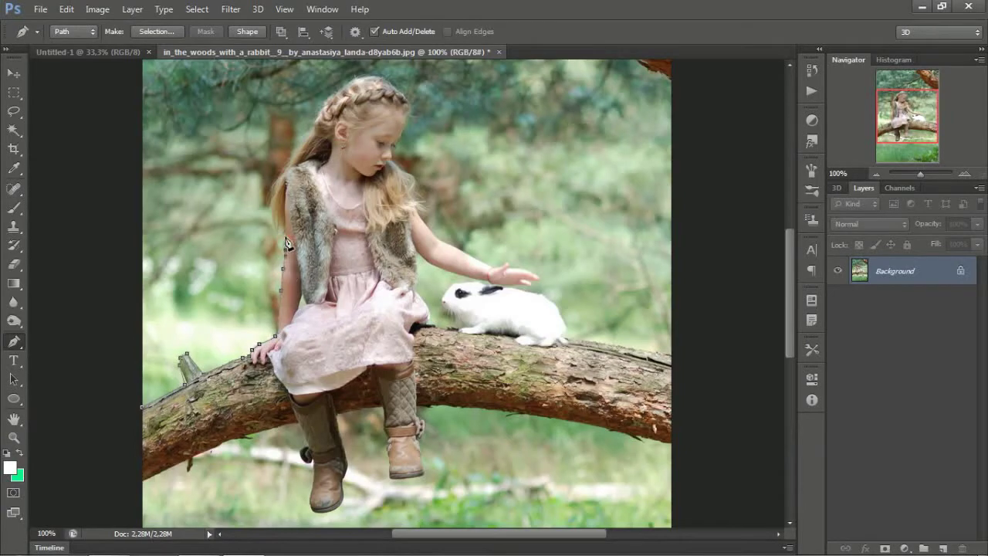
# Step: Zoom in and place anchor points along the girl's cheek, fur vest, boots and branch
pyautogui.hotkey('ctrl', '+')
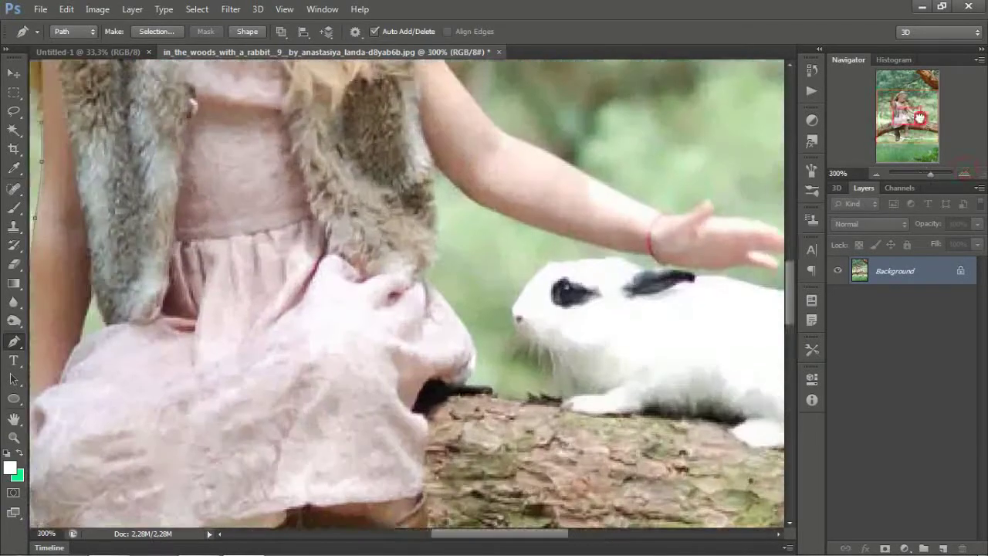
pyautogui.hotkey('ctrl', '+')
pyautogui.click(314, 252)
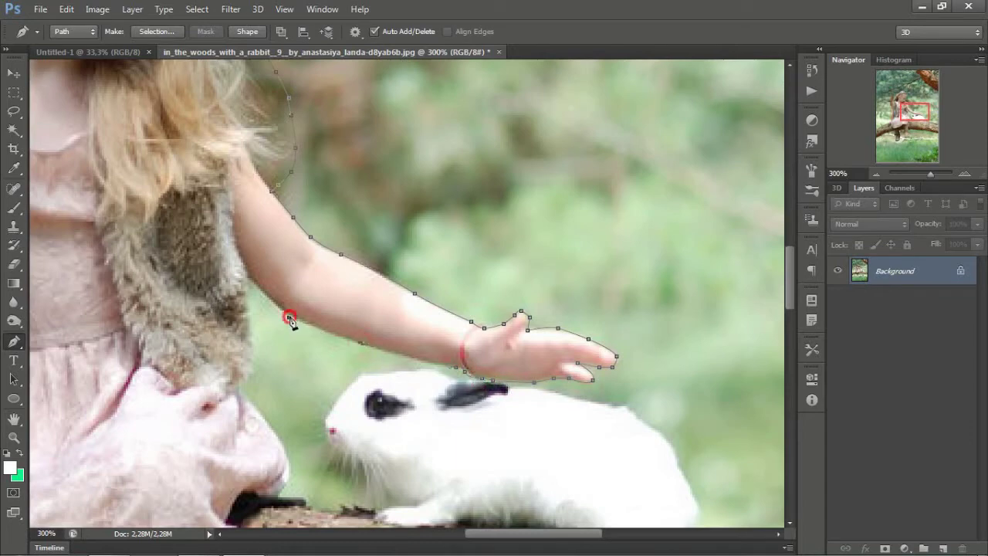
pyautogui.moveTo(252, 317); pyautogui.dragTo(255, 342)
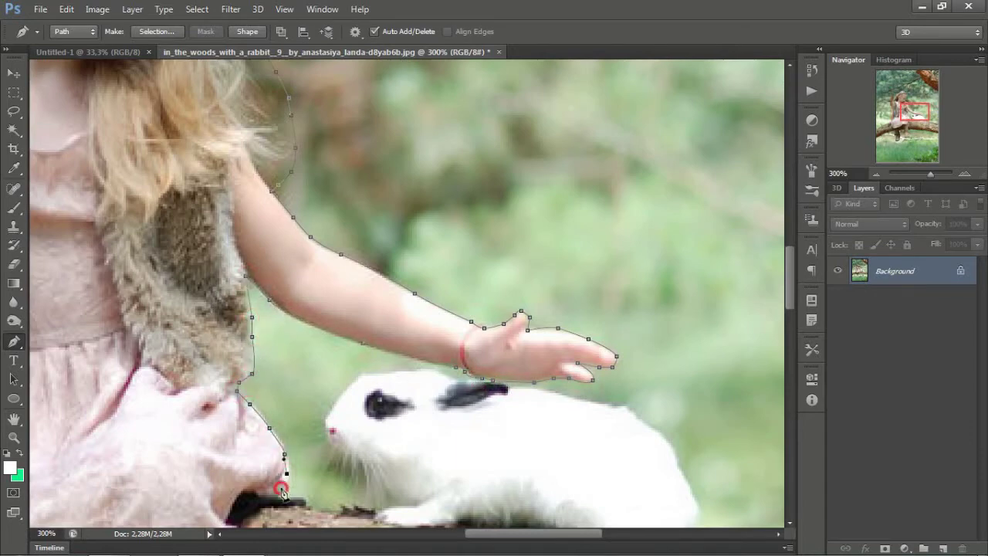
pyautogui.scroll(-5, 378, 212)
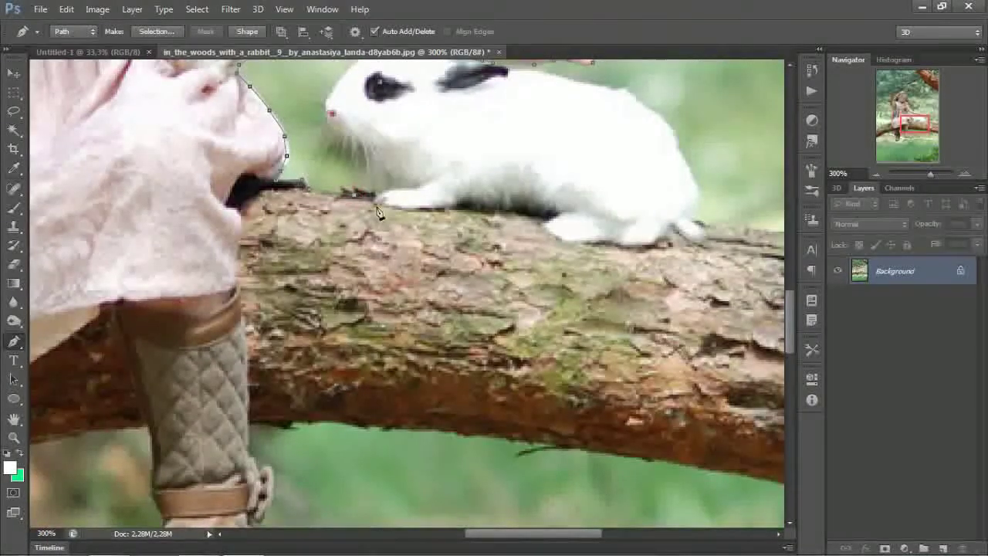
pyautogui.scroll(-4, 326, 198)
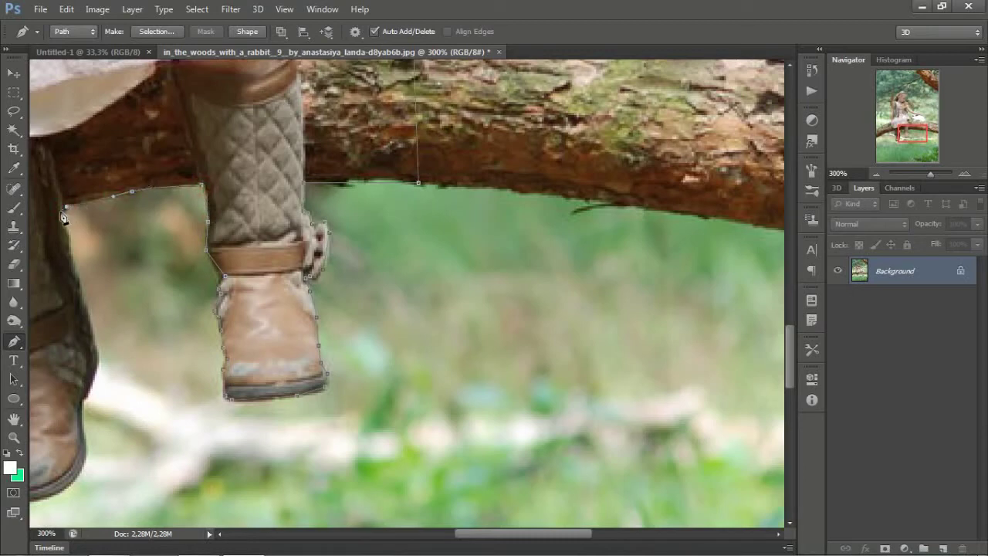
pyautogui.moveTo(64, 218); pyautogui.dragTo(293, 212)
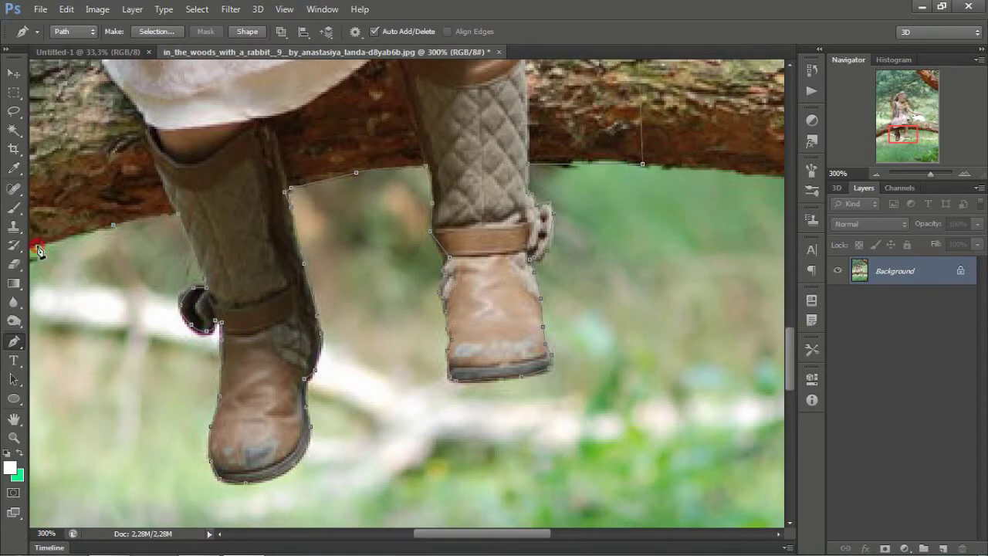
pyautogui.moveTo(38, 251); pyautogui.dragTo(342, 214)
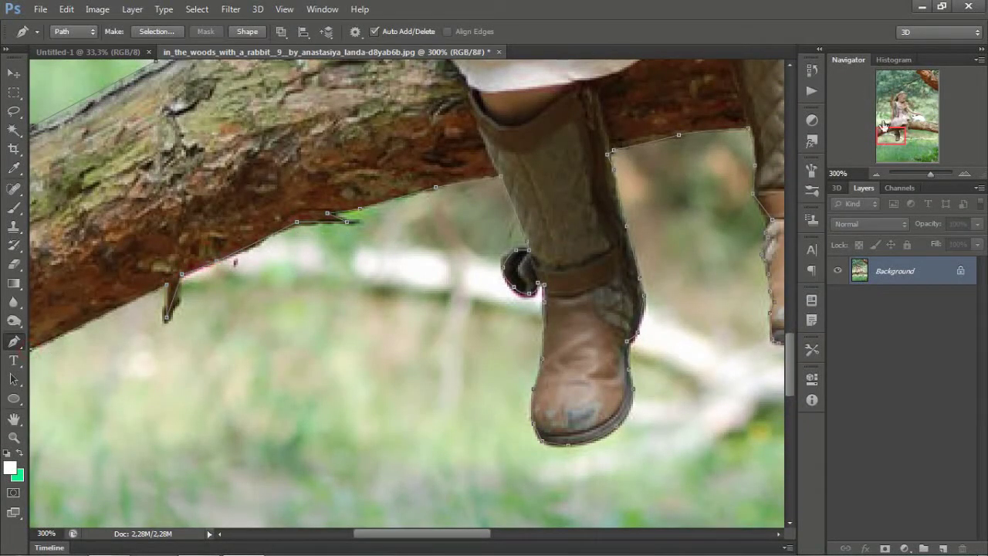
# Step: Turn the traced path into a selection with Make Selection
pyautogui.click(877, 173)
pyautogui.rightClick(236, 166)
pyautogui.click(294, 247)
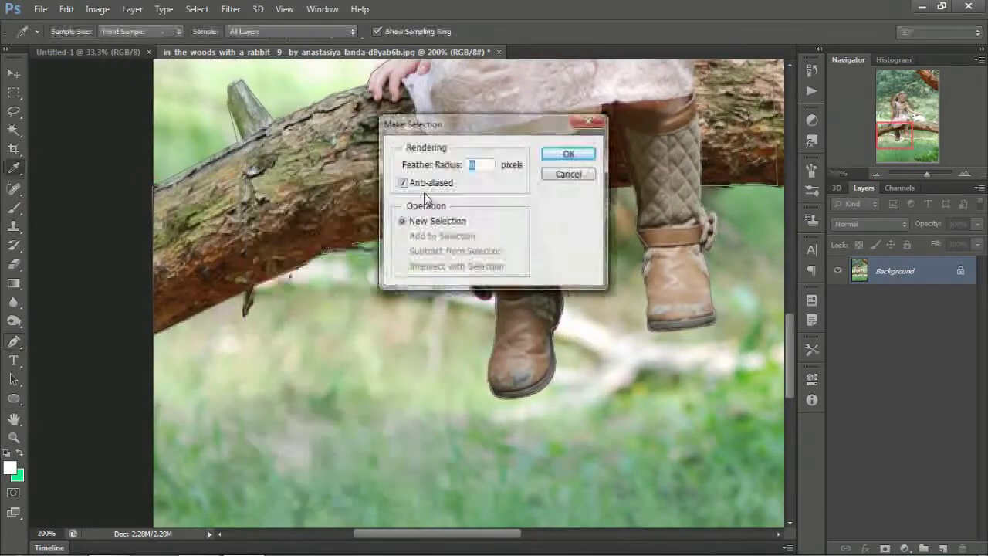
pyautogui.click(567, 154)
pyautogui.moveTo(895, 134); pyautogui.dragTo(901, 101)
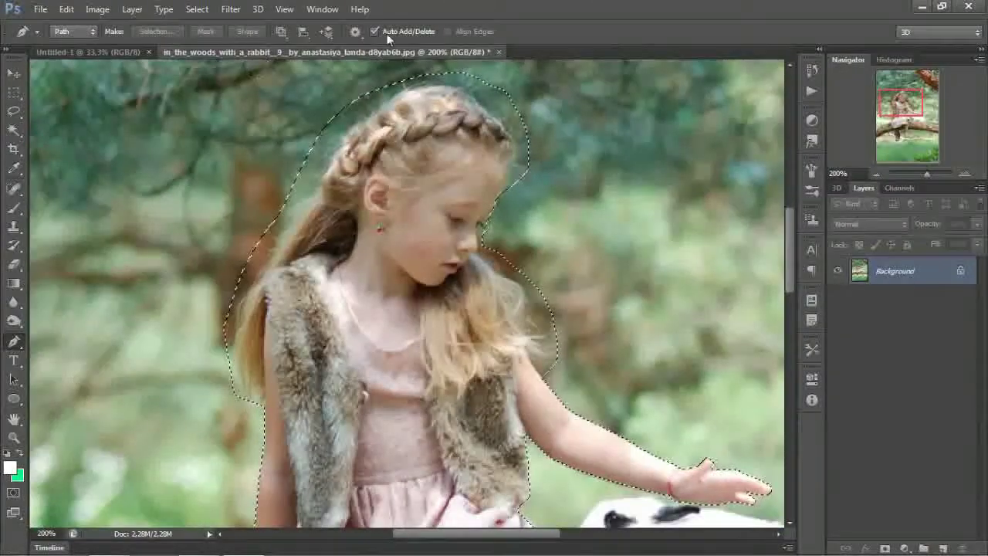
# Step: Refine the selection's hair edges, clearing the brown blob and green patch around her
pyautogui.click(7, 74)
pyautogui.press('p')
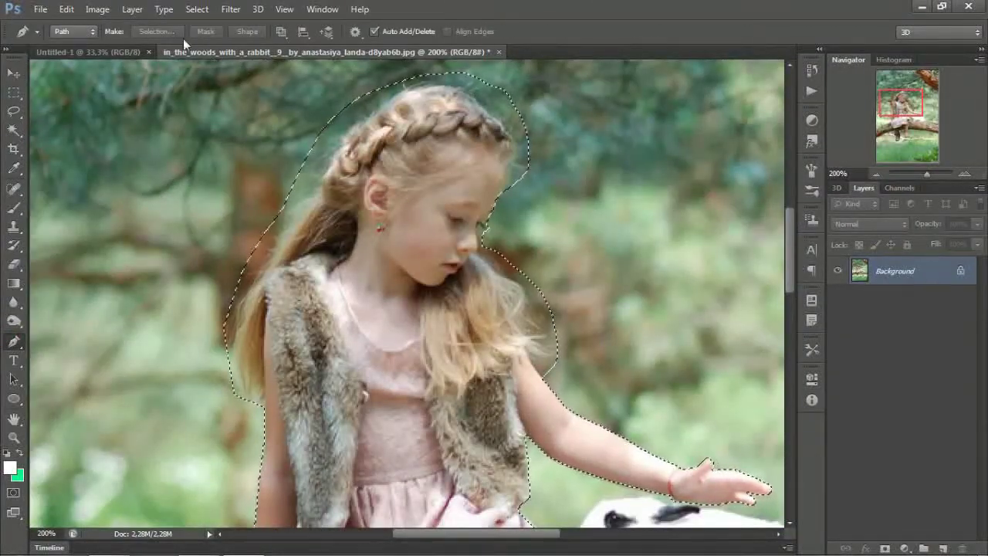
pyautogui.click(16, 166)
pyautogui.click(551, 31)
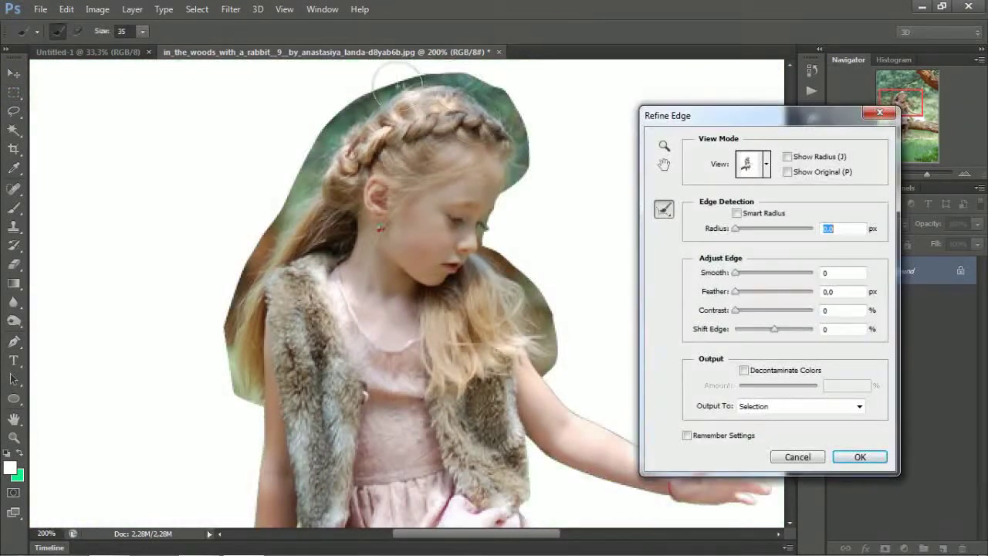
pyautogui.moveTo(343, 129); pyautogui.dragTo(232, 401)
pyautogui.moveTo(262, 224)
pyautogui.mouseDown()
pyautogui.moveTo(214, 359)
pyautogui.moveTo(215, 314)
pyautogui.mouseUp()
pyautogui.moveTo(417, 77); pyautogui.dragTo(529, 165)
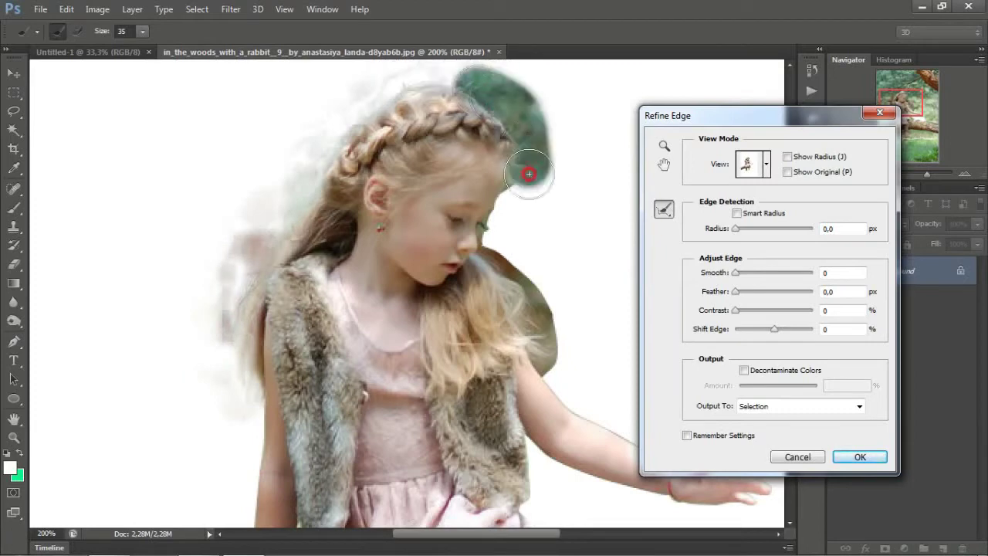
pyautogui.moveTo(520, 238)
pyautogui.mouseDown()
pyautogui.moveTo(512, 230)
pyautogui.moveTo(555, 361)
pyautogui.moveTo(507, 254)
pyautogui.moveTo(565, 306)
pyautogui.mouseUp()
pyautogui.moveTo(540, 177)
pyautogui.mouseDown()
pyautogui.moveTo(483, 92)
pyautogui.moveTo(247, 388)
pyautogui.moveTo(233, 266)
pyautogui.mouseUp()
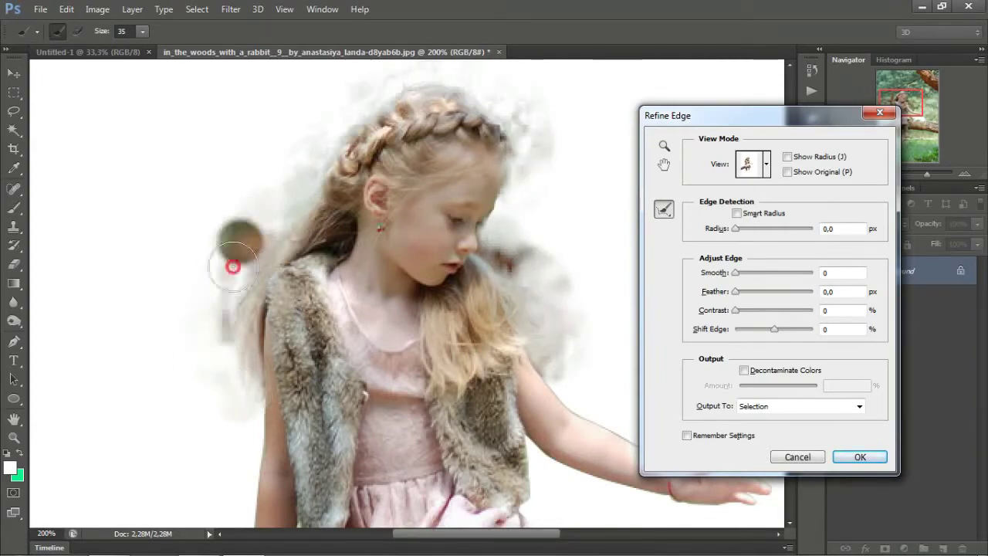
pyautogui.click(857, 456)
# Step: Copy the selected girl to a new layer and move her into the blank document
pyautogui.click(876, 173)
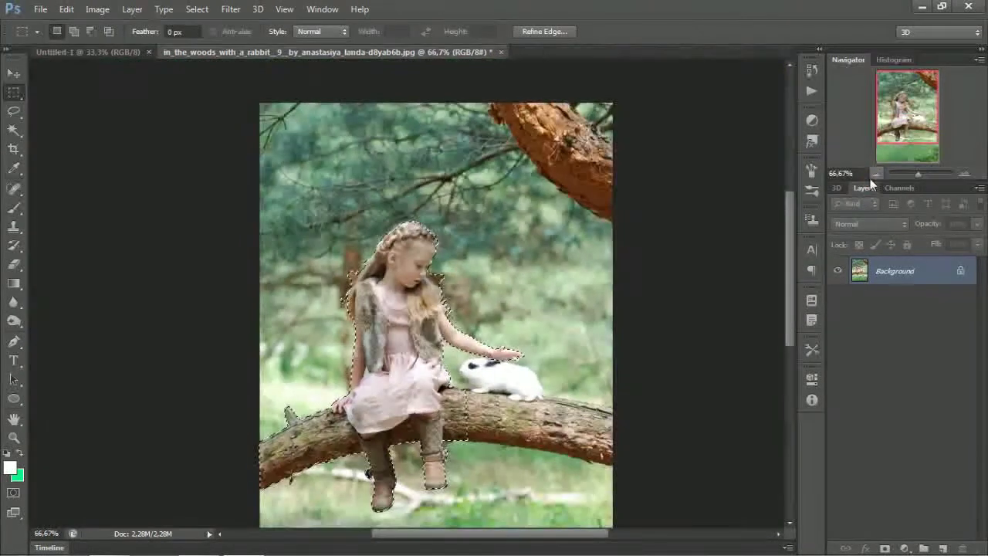
pyautogui.hotkey('ctrl', 'j')
pyautogui.press('v')
pyautogui.moveTo(401, 324); pyautogui.dragTo(225, 286)
# Step: Scale the girl layer down to fit the left side of the canvas
pyautogui.hotkey('ctrl', 't')
pyautogui.moveTo(287, 226)
pyautogui.mouseDown()
pyautogui.moveTo(359, 159)
pyautogui.moveTo(306, 225)
pyautogui.mouseUp()
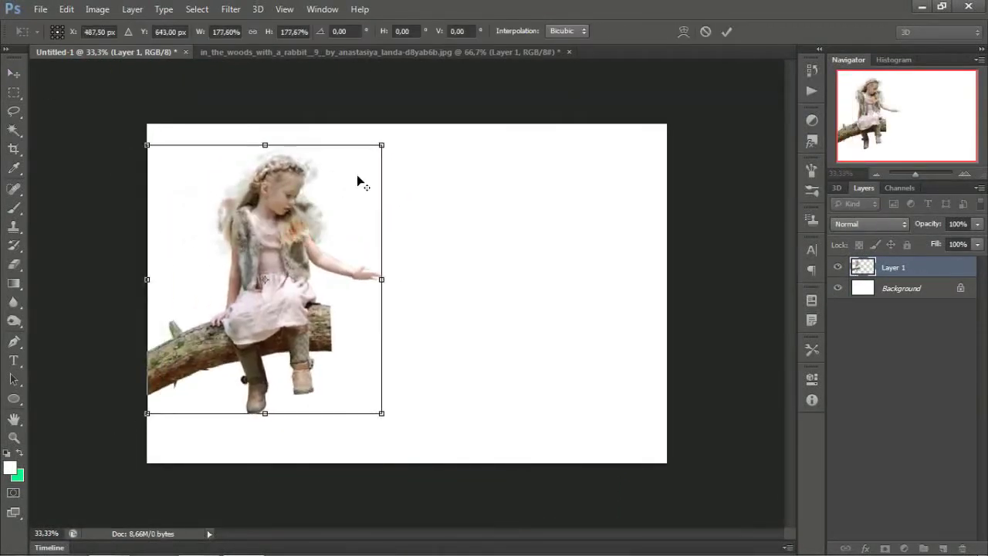
pyautogui.moveTo(382, 145); pyautogui.dragTo(360, 159)
pyautogui.press('Return')
pyautogui.click(884, 548)
# Step: Add a layer mask to the girl and choose a soft round brush
pyautogui.click(959, 176)
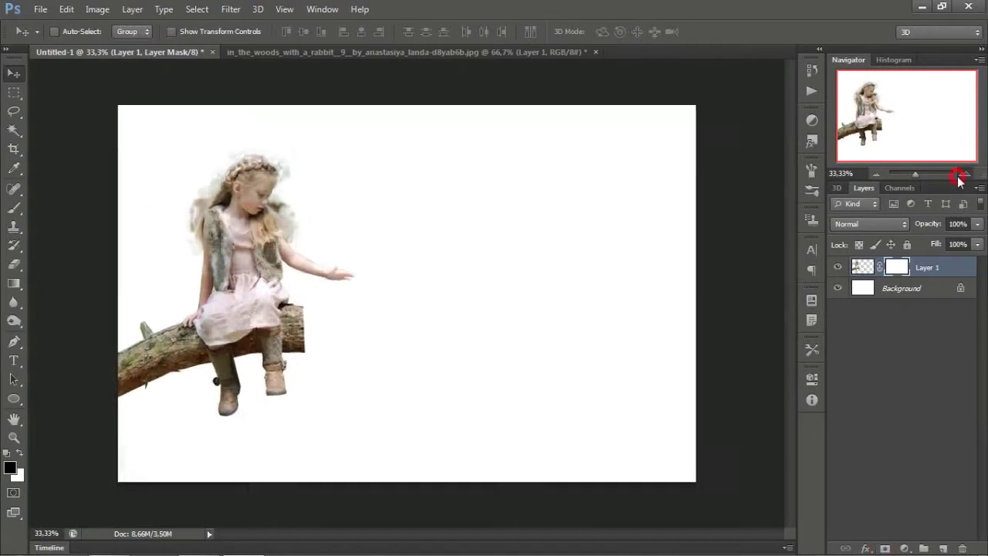
pyautogui.click(14, 209)
pyautogui.click(71, 33)
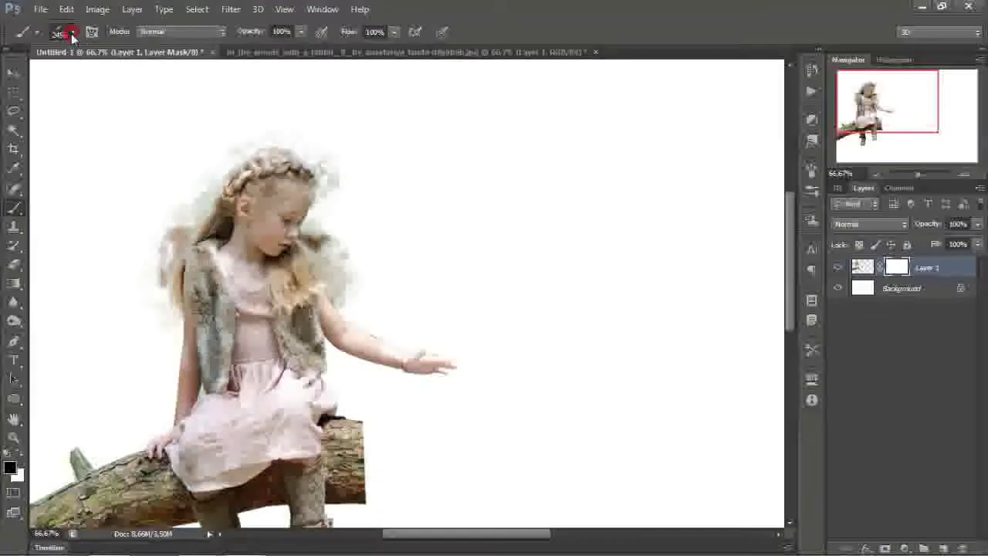
pyautogui.click(309, 143)
pyautogui.click(30, 147)
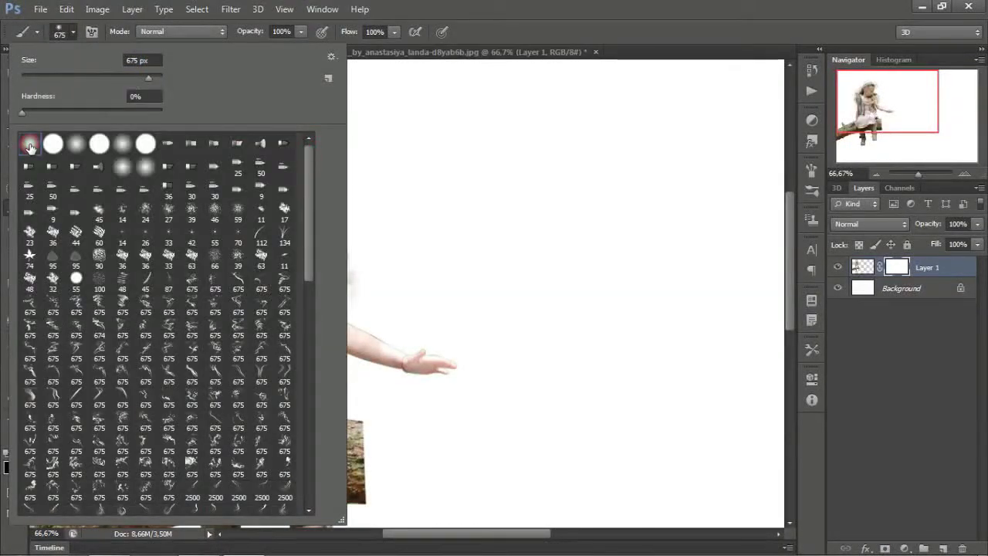
pyautogui.press('Return')
# Step: Paint the mask with an 89 px brush to hide haze around her head and shoulder
pyautogui.moveTo(143, 194)
pyautogui.mouseDown()
pyautogui.moveTo(233, 121)
pyautogui.moveTo(355, 159)
pyautogui.mouseUp()
pyautogui.hotkey('ctrl', 'z')
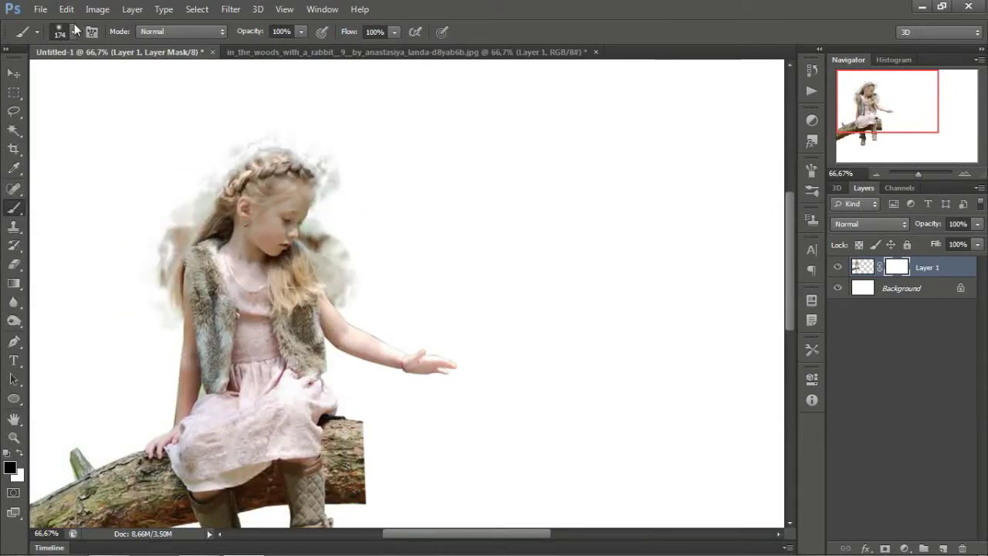
pyautogui.click(71, 33)
pyautogui.press('Return')
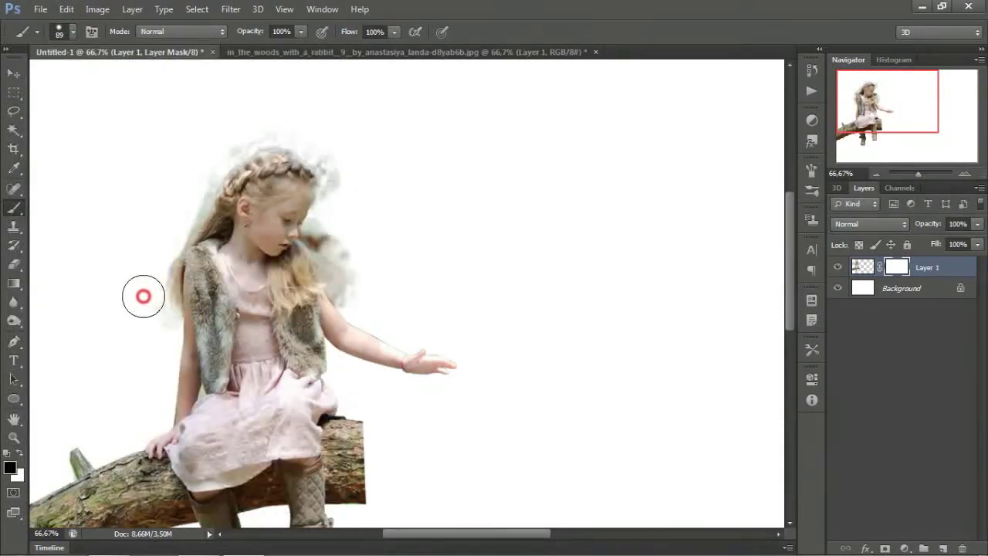
pyautogui.moveTo(224, 150); pyautogui.dragTo(314, 135)
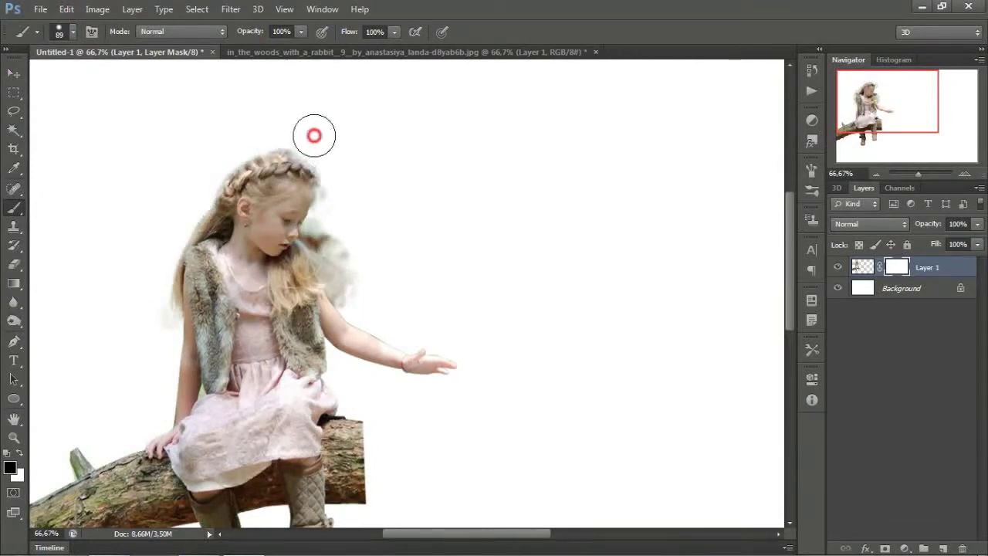
pyautogui.moveTo(327, 231)
pyautogui.mouseDown()
pyautogui.moveTo(352, 260)
pyautogui.moveTo(359, 297)
pyautogui.mouseUp()
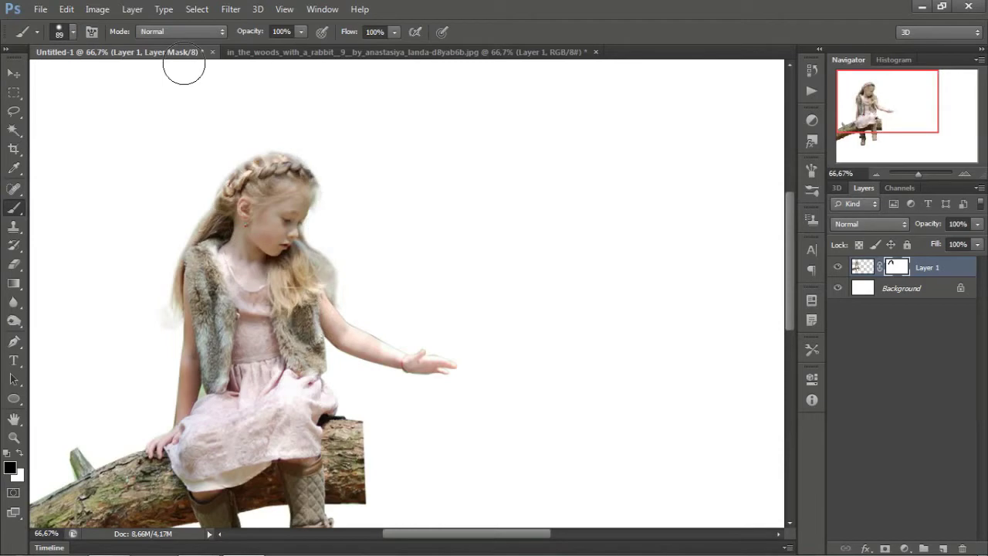
# Step: Zoom in on the girl's head and shoulders and switch to the Lasso tool
pyautogui.hotkey('ctrl', '+')
pyautogui.moveTo(870, 123); pyautogui.dragTo(848, 126)
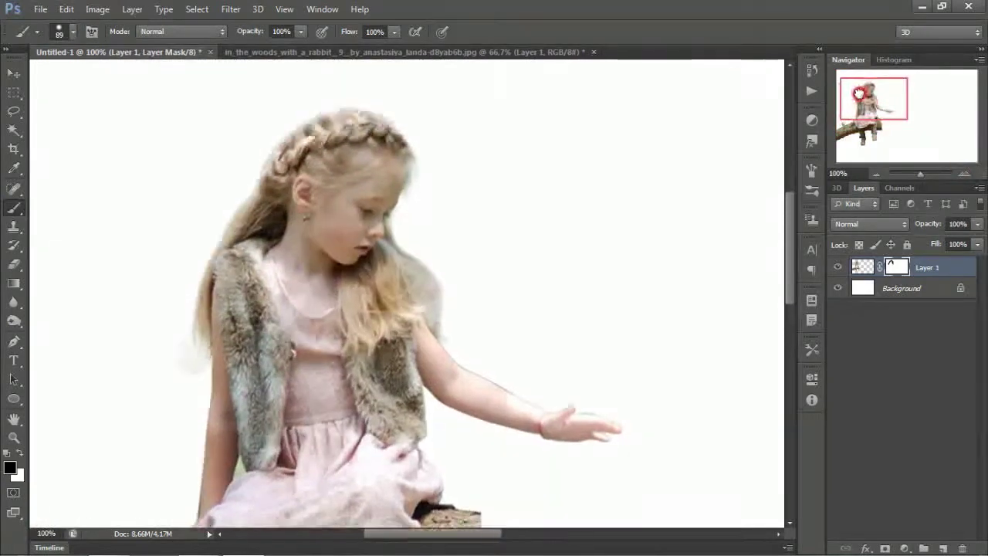
pyautogui.press('m')
pyautogui.click(14, 110)
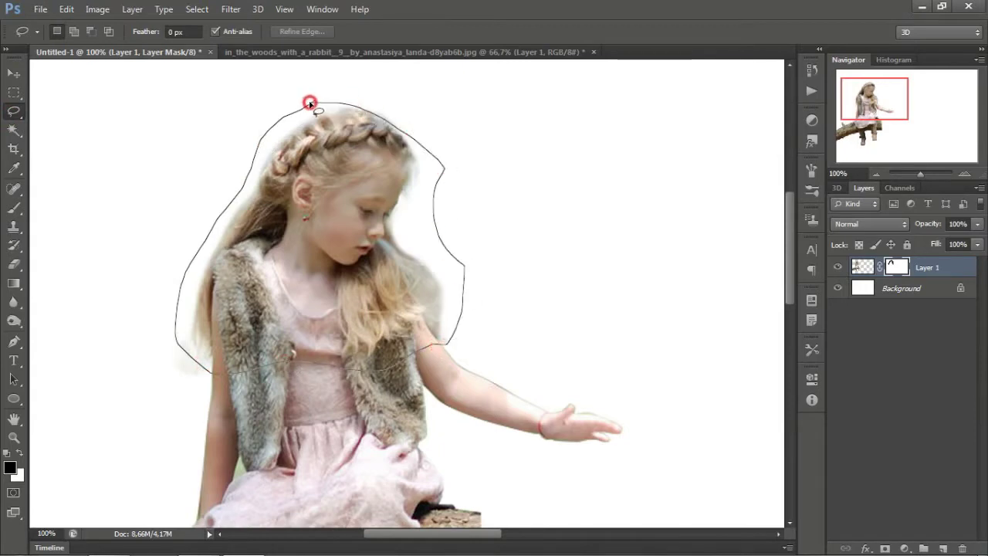
# Step: Lasso the girl's head and hair and run a first Refine Edge pass
pyautogui.moveTo(310, 102); pyautogui.dragTo(311, 102)
pyautogui.click(302, 32)
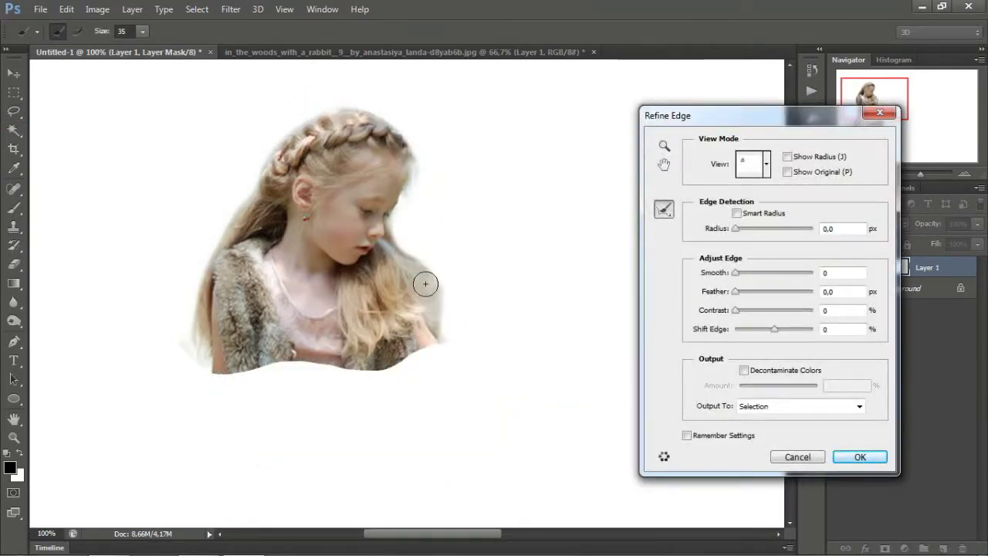
pyautogui.click(797, 456)
pyautogui.rightClick(347, 239)
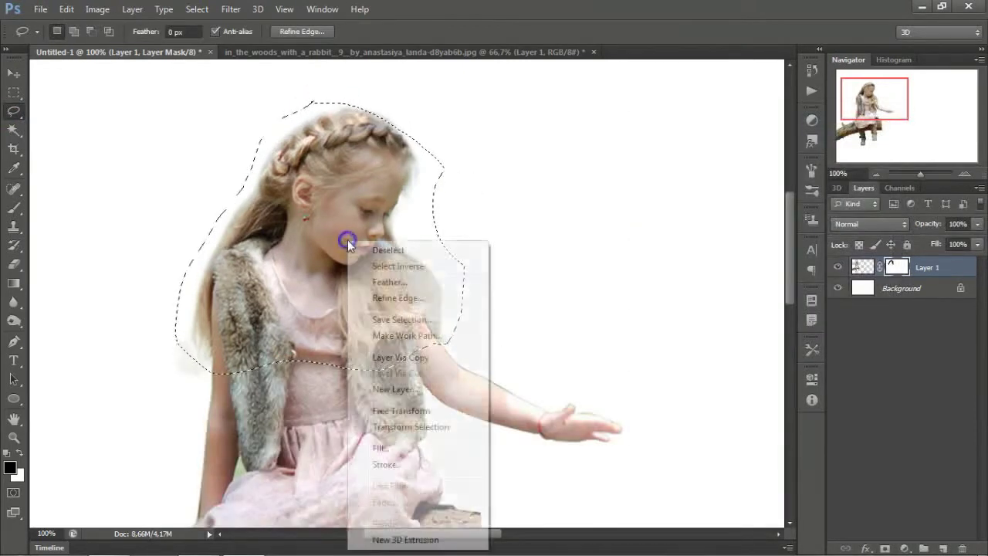
pyautogui.press('Escape')
pyautogui.click(308, 32)
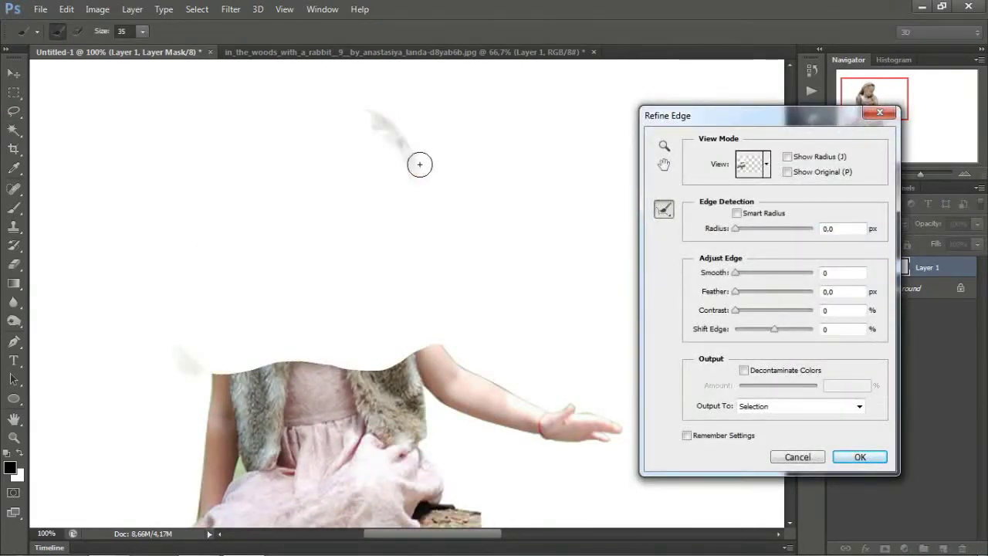
pyautogui.click(862, 457)
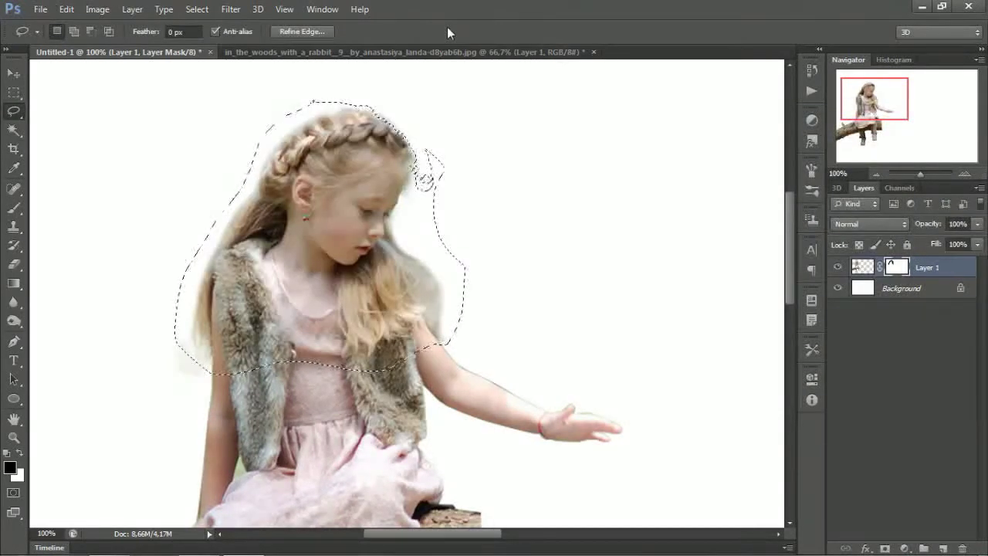
# Step: Refine the left and right hair edges, apply the selection, then deselect
pyautogui.click(302, 33)
pyautogui.moveTo(366, 100); pyautogui.dragTo(187, 369)
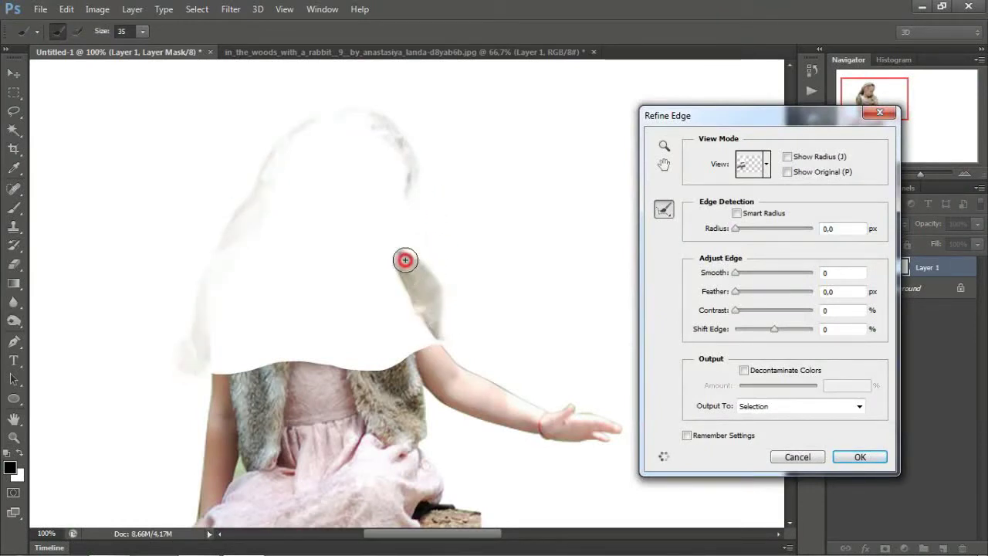
pyautogui.moveTo(405, 260); pyautogui.dragTo(413, 250)
pyautogui.click(853, 457)
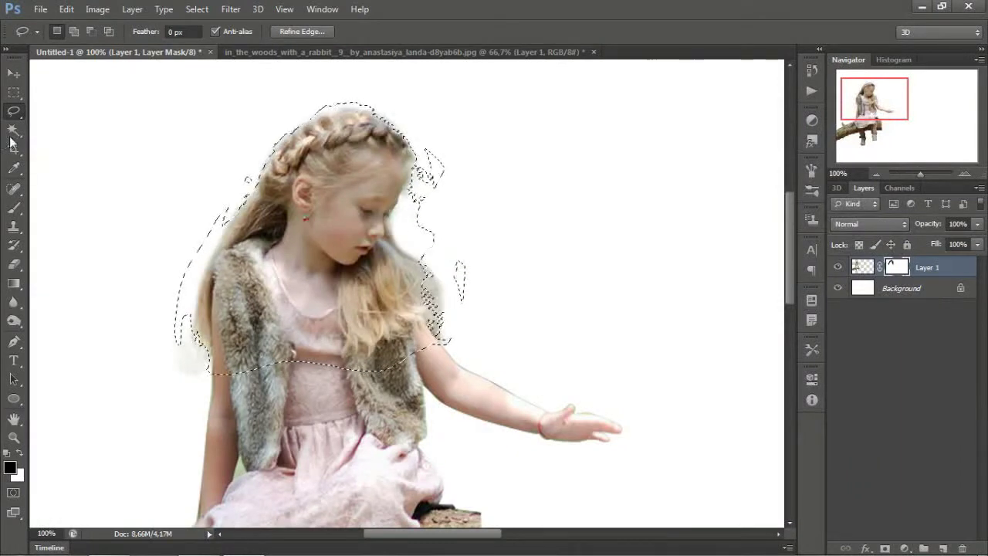
pyautogui.press('b')
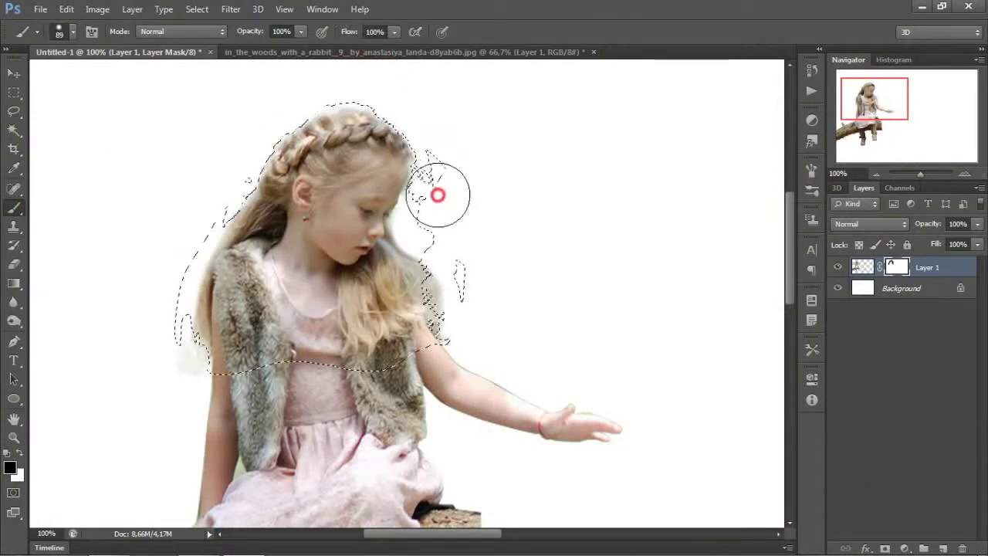
pyautogui.hotkey('ctrl', 'd')
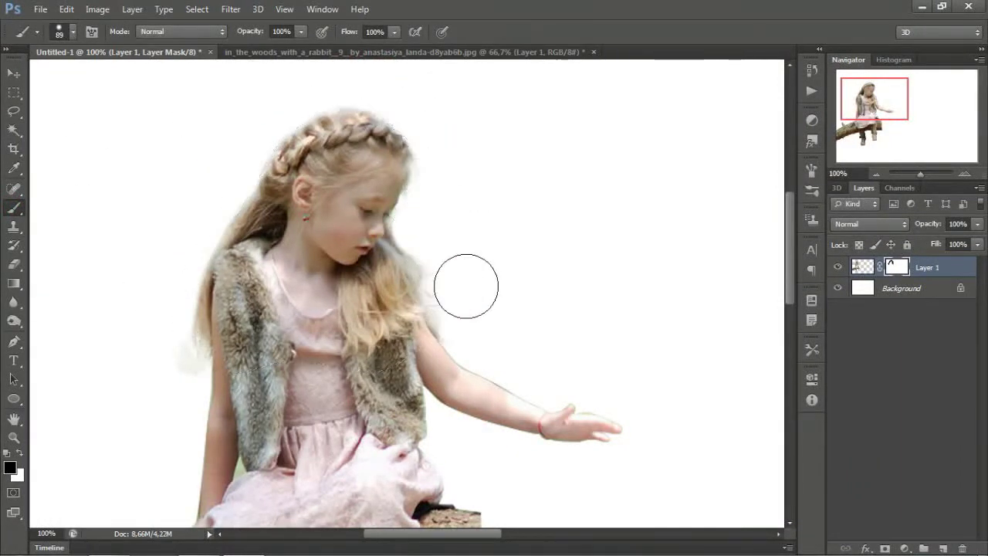
# Step: Fit the canvas in view and locate the jaguar image in the object animals folder
pyautogui.click(876, 174)
pyautogui.click(13, 73)
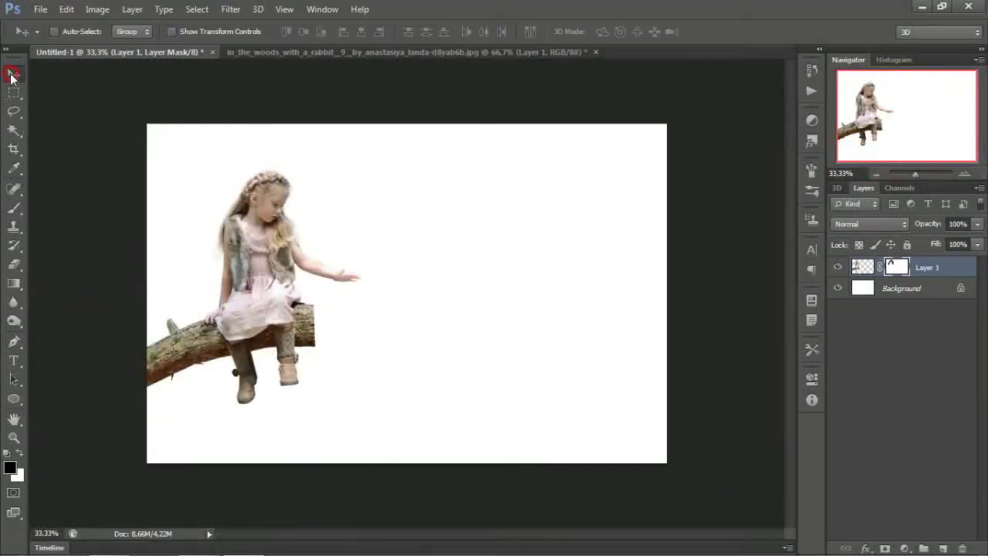
pyautogui.press('BackSpace')
pyautogui.press('Left')
pyautogui.press('Left')
pyautogui.press('Return')
pyautogui.press('Down')
pyautogui.press('Down')
pyautogui.press('Down')
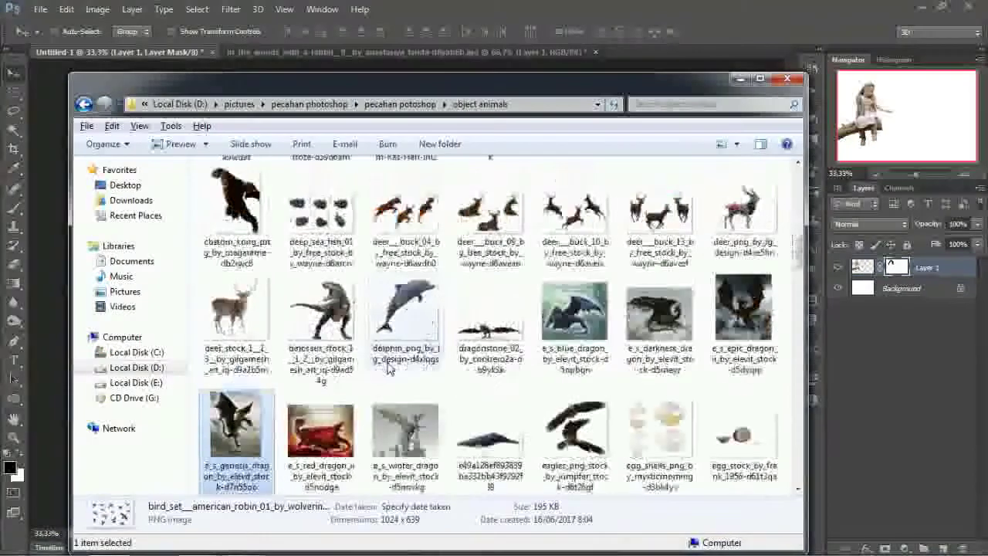
pyautogui.press('Down')
pyautogui.press('Down')
pyautogui.press('Down')
pyautogui.press('Down')
pyautogui.press('Down')
pyautogui.press('Down')
pyautogui.press('Up')
# Step: Open the jaguar image, bring it into the composite and flip it horizontally
pyautogui.moveTo(659, 201); pyautogui.dragTo(617, 51)
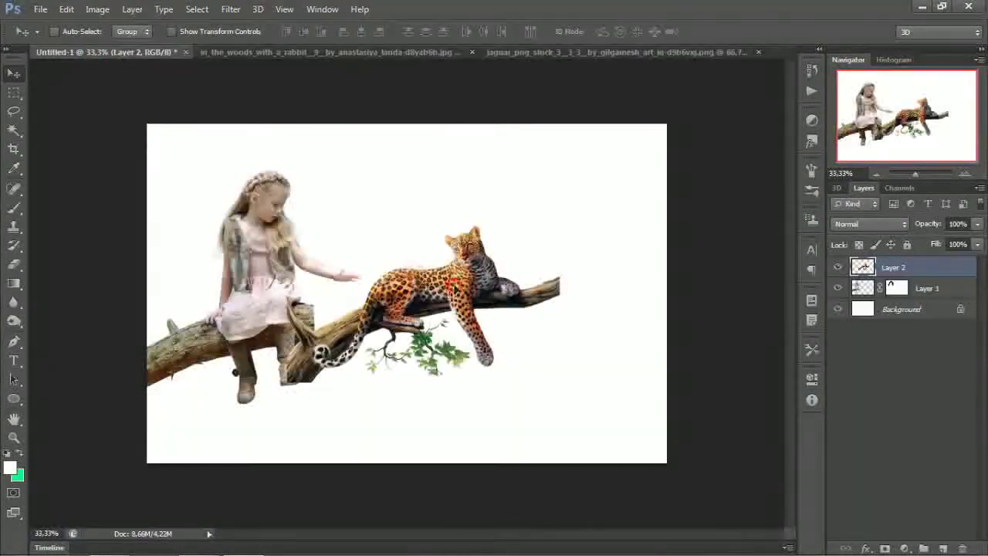
pyautogui.moveTo(407, 293)
pyautogui.mouseDown()
pyautogui.moveTo(486, 271)
pyautogui.moveTo(417, 344)
pyautogui.mouseUp()
pyautogui.hotkey('ctrl', 't')
pyautogui.rightClick(512, 266)
pyautogui.click(564, 484)
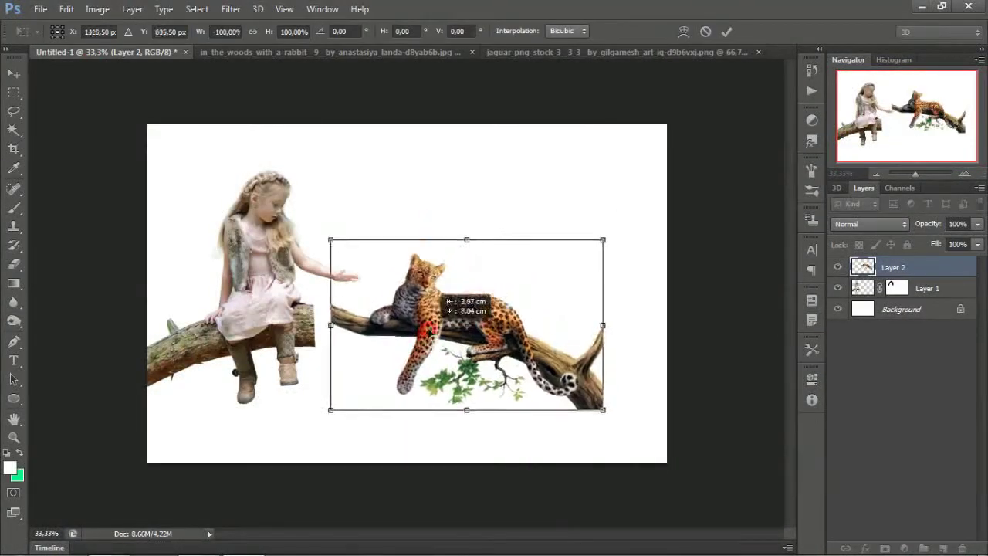
# Step: Enlarge the leopard across the canvas and place its layer beneath the girl
pyautogui.moveTo(594, 253); pyautogui.dragTo(686, 205)
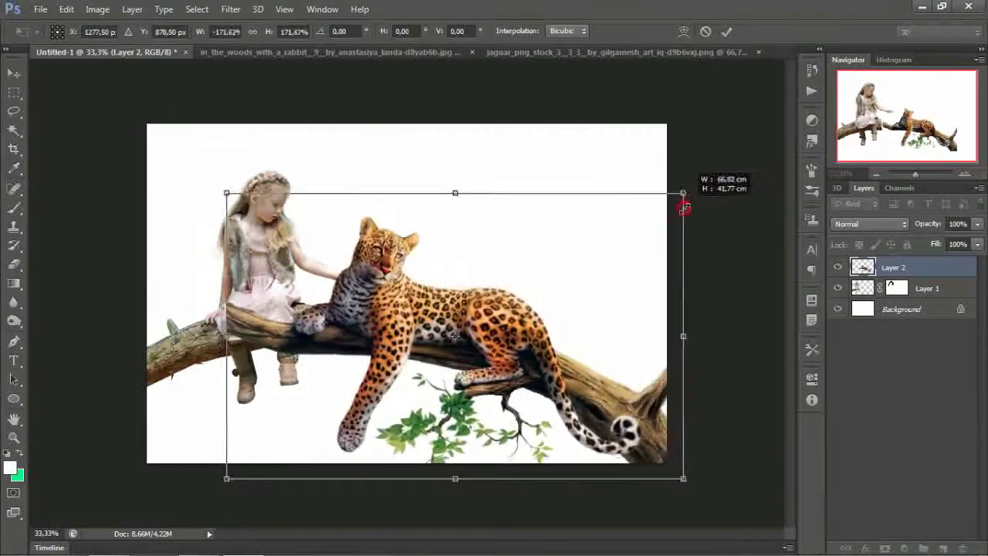
pyautogui.moveTo(544, 345)
pyautogui.mouseDown()
pyautogui.moveTo(563, 338)
pyautogui.moveTo(546, 344)
pyautogui.mouseUp()
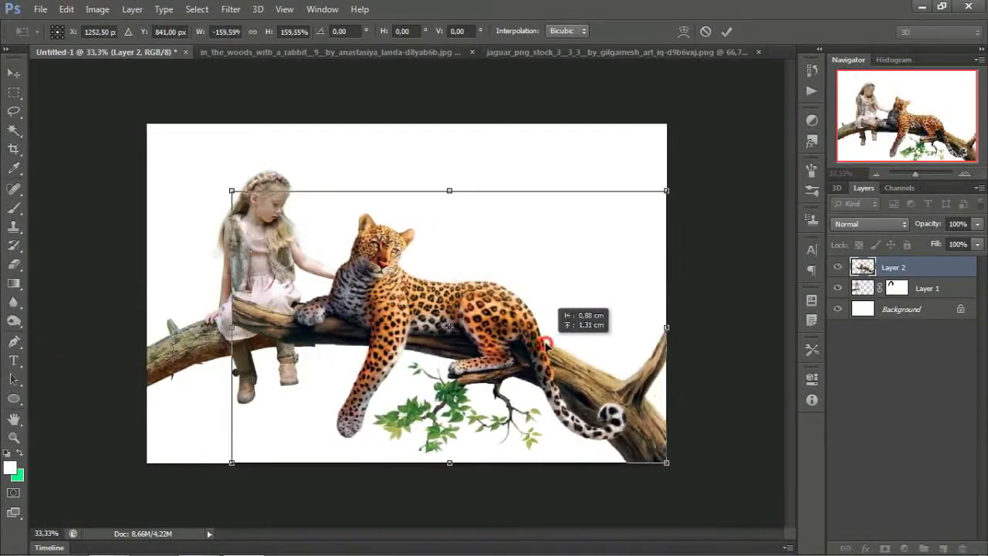
pyautogui.press('Return')
pyautogui.moveTo(863, 267); pyautogui.dragTo(857, 298)
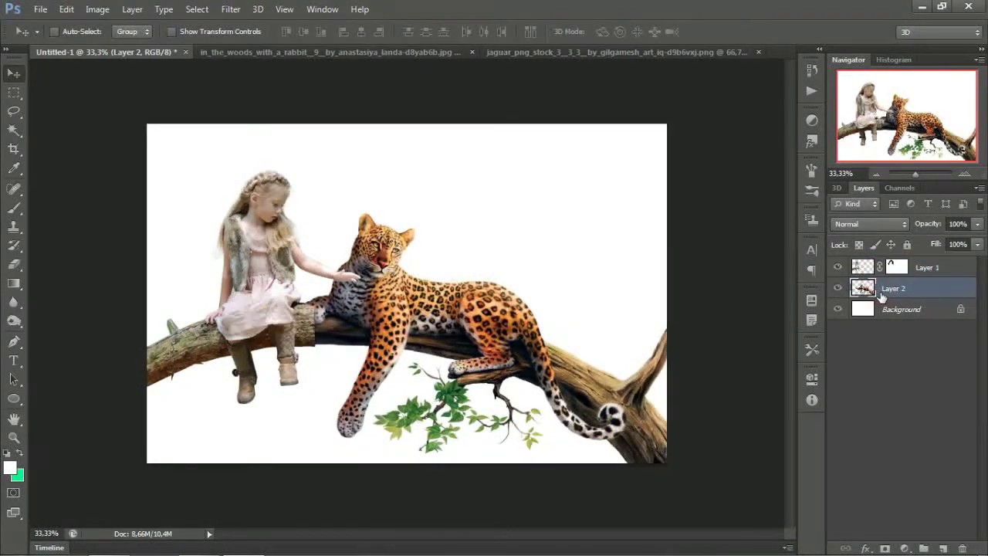
pyautogui.moveTo(490, 331)
pyautogui.mouseDown()
pyautogui.moveTo(506, 376)
pyautogui.moveTo(471, 394)
pyautogui.moveTo(516, 400)
pyautogui.moveTo(481, 357)
pyautogui.moveTo(373, 316)
pyautogui.moveTo(420, 282)
pyautogui.moveTo(401, 318)
pyautogui.moveTo(396, 291)
pyautogui.moveTo(320, 348)
pyautogui.moveTo(401, 372)
pyautogui.mouseUp()
# Step: Flip the leopard horizontally again, commit, and hide its layer
pyautogui.hotkey('ctrl', 't')
pyautogui.rightClick(475, 386)
pyautogui.click(529, 353)
pyautogui.press('Return')
pyautogui.click(838, 288)
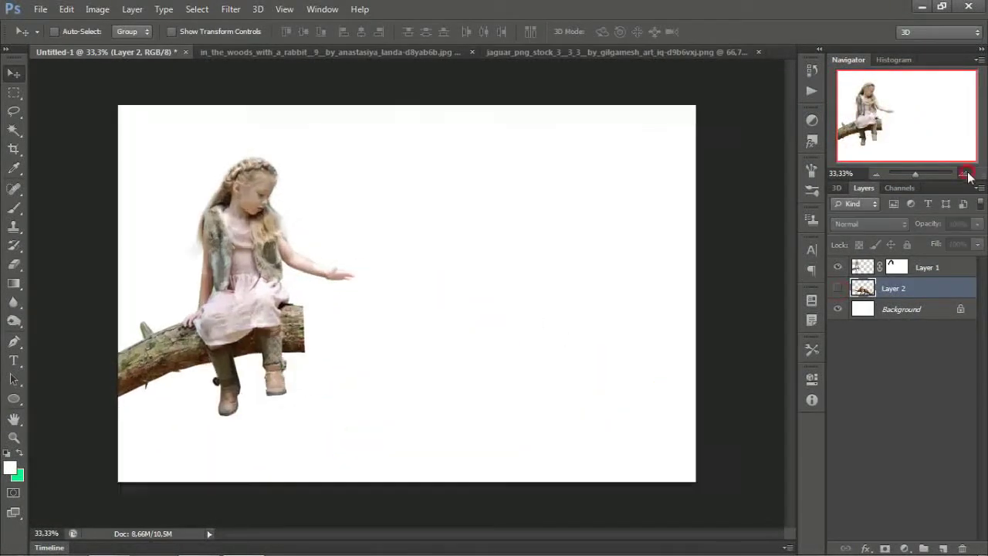
# Step: Paint black on the girl's layer mask to hide her original branch
pyautogui.hotkey('ctrl', '+')
pyautogui.click(14, 206)
pyautogui.click(896, 267)
pyautogui.press('d')
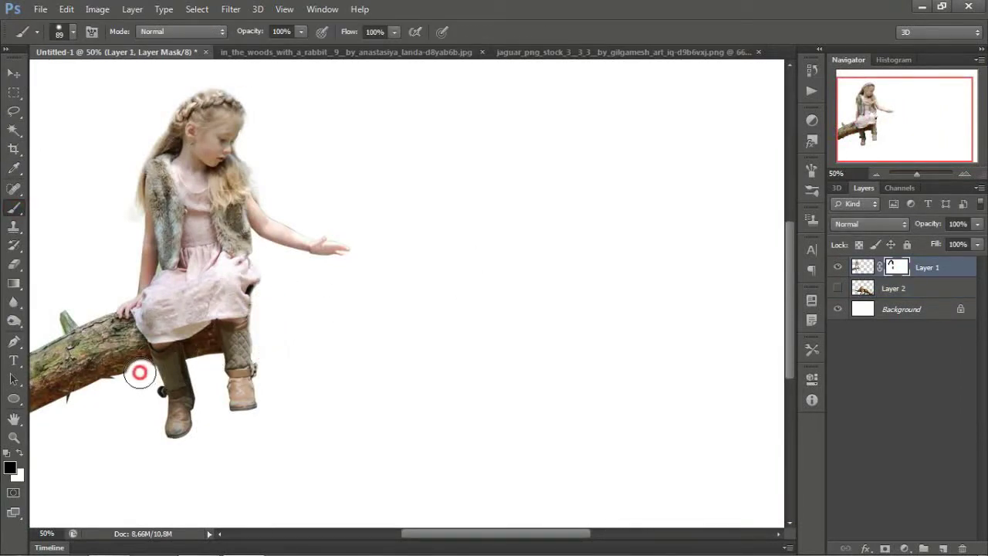
pyautogui.moveTo(139, 372); pyautogui.dragTo(132, 355)
pyautogui.moveTo(97, 326); pyautogui.dragTo(96, 350)
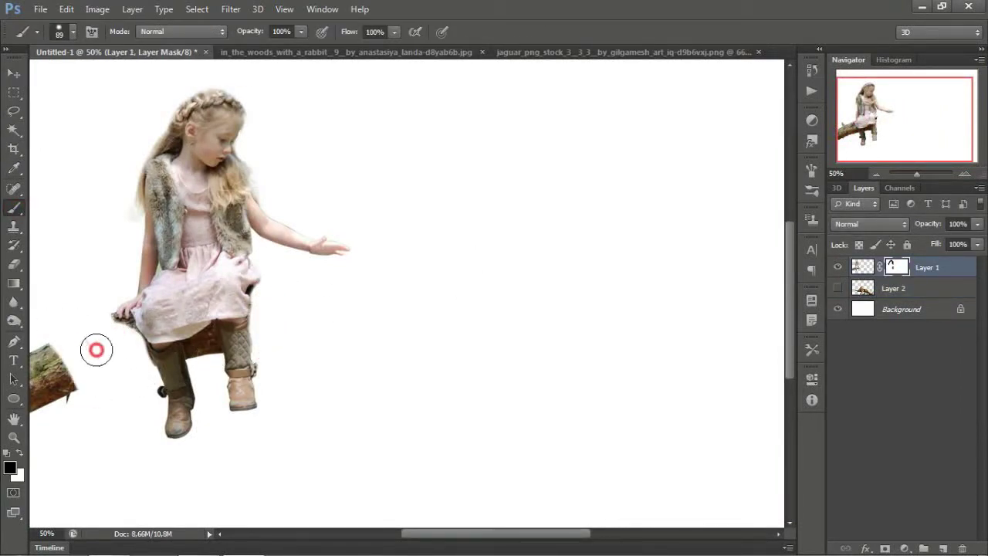
pyautogui.click(877, 174)
pyautogui.moveTo(162, 378); pyautogui.dragTo(162, 339)
# Step: Show the leopard layer again and move the girl down onto its branch
pyautogui.click(9, 72)
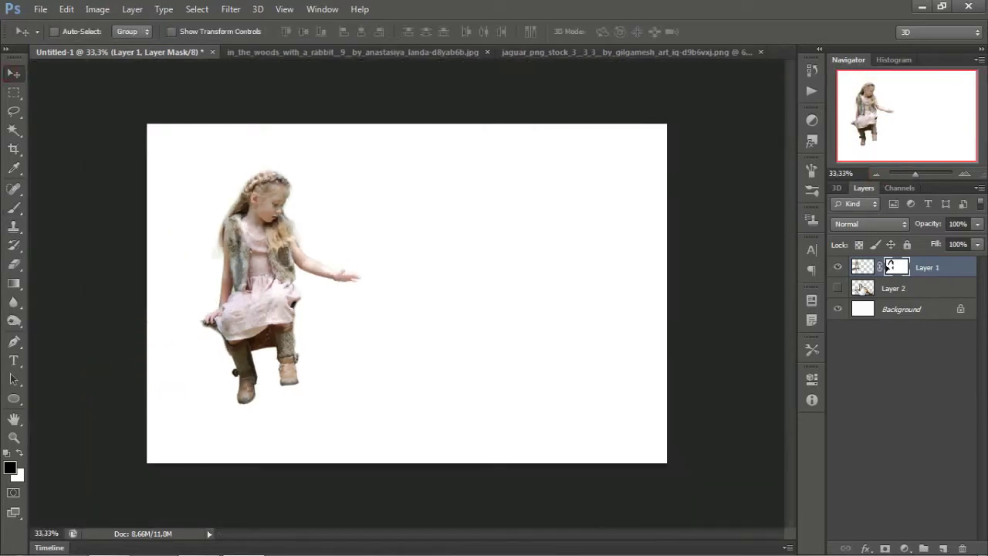
pyautogui.click(837, 288)
pyautogui.moveTo(463, 388); pyautogui.dragTo(435, 430)
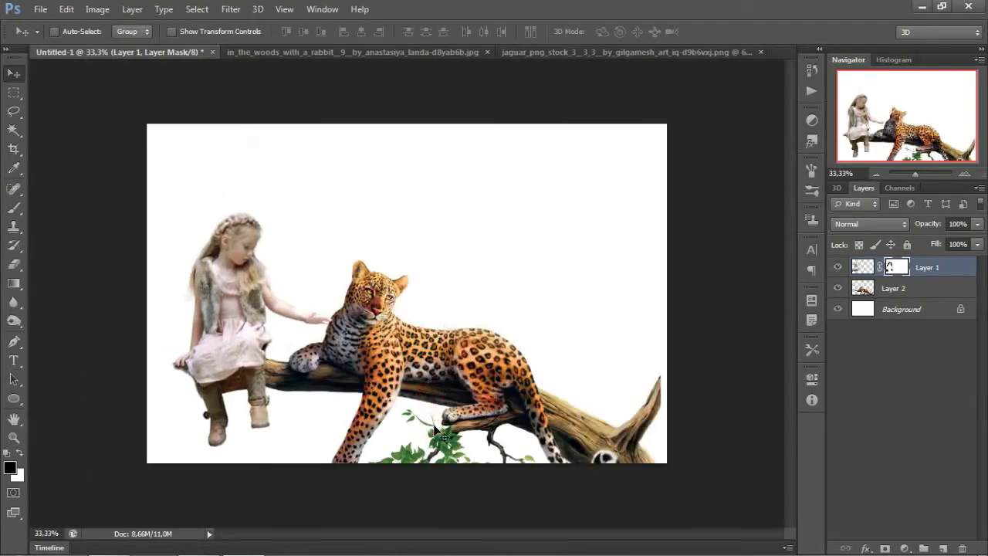
# Step: Shrink the girl to about 74% and move her toward the leopard
pyautogui.hotkey('ctrl', 't')
pyautogui.moveTo(335, 202); pyautogui.dragTo(306, 234)
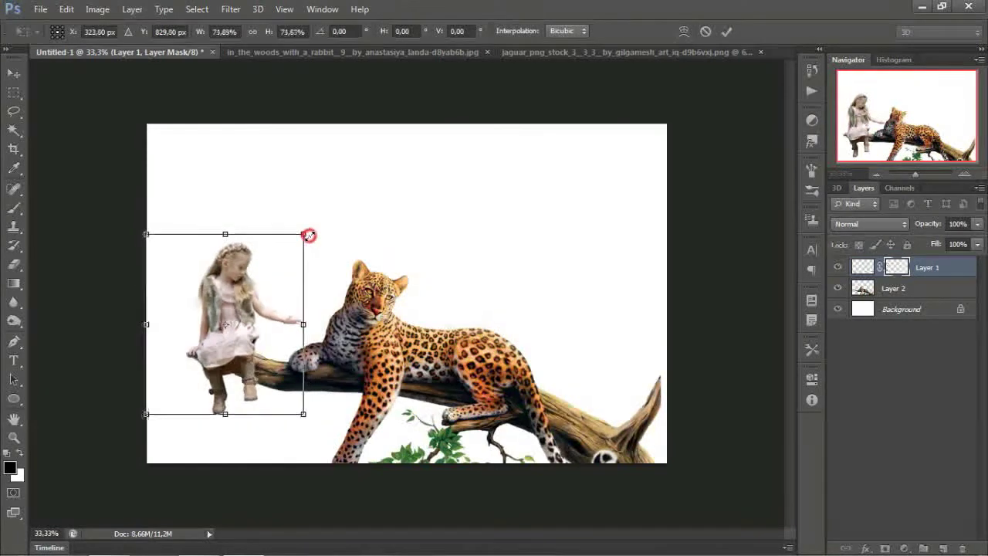
pyautogui.moveTo(259, 280)
pyautogui.mouseDown()
pyautogui.moveTo(289, 284)
pyautogui.moveTo(355, 200)
pyautogui.mouseUp()
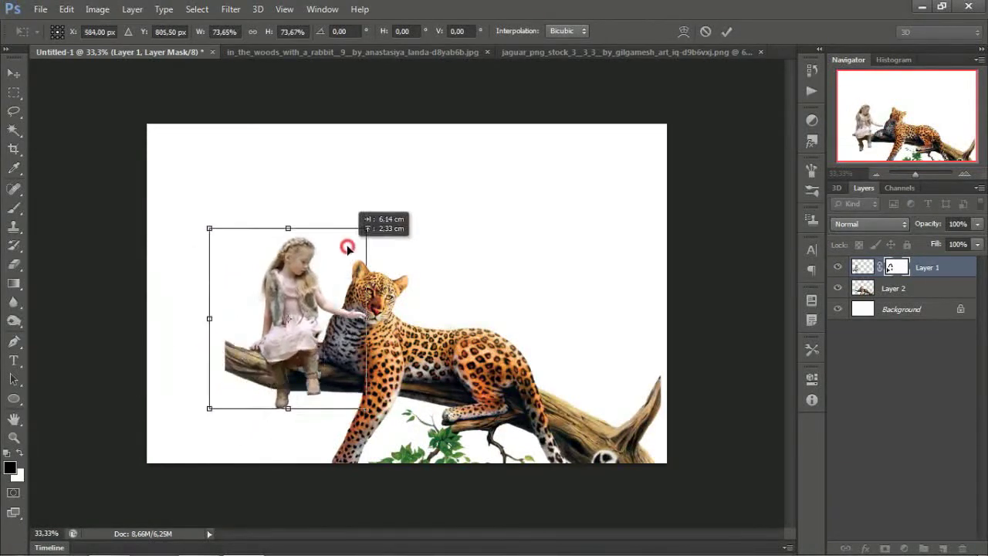
pyautogui.press('Return')
# Step: Move the girl to the right end of the branch and flip her horizontally
pyautogui.hotkey('ctrl', 't')
pyautogui.moveTo(358, 236)
pyautogui.mouseDown()
pyautogui.moveTo(628, 331)
pyautogui.moveTo(576, 288)
pyautogui.moveTo(579, 337)
pyautogui.mouseUp()
pyautogui.rightClick(599, 350)
pyautogui.click(645, 324)
pyautogui.press('Return')
pyautogui.moveTo(580, 339); pyautogui.dragTo(559, 336)
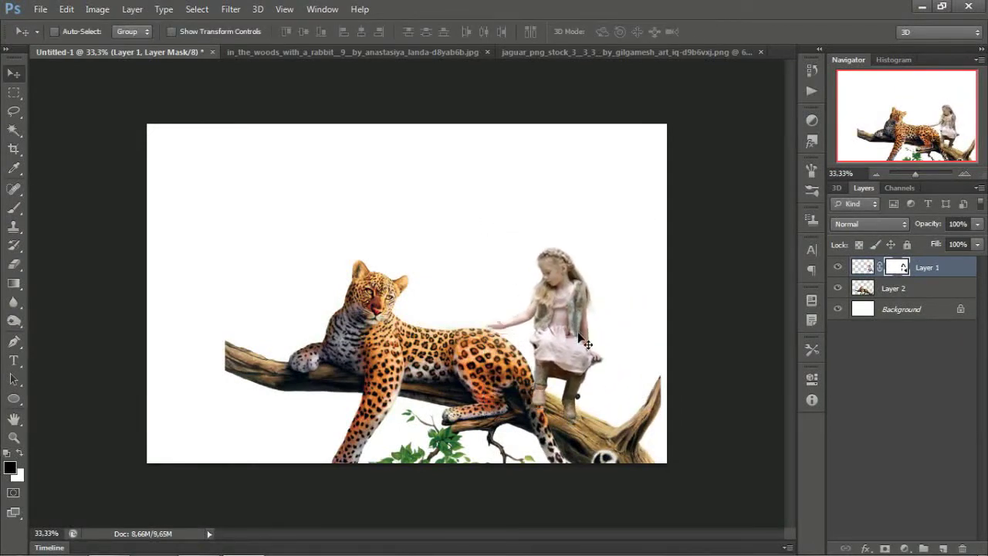
# Step: Enlarge the girl to 110%, then select the leopard layer for resizing
pyautogui.hotkey('ctrl', 't')
pyautogui.moveTo(639, 230); pyautogui.dragTo(678, 230)
pyautogui.press('Return')
pyautogui.click(887, 288)
pyautogui.hotkey('ctrl', 't')
# Step: Commit the leopard's resize and trial-restack and move the leopard and girl layers
pyautogui.press('Return')
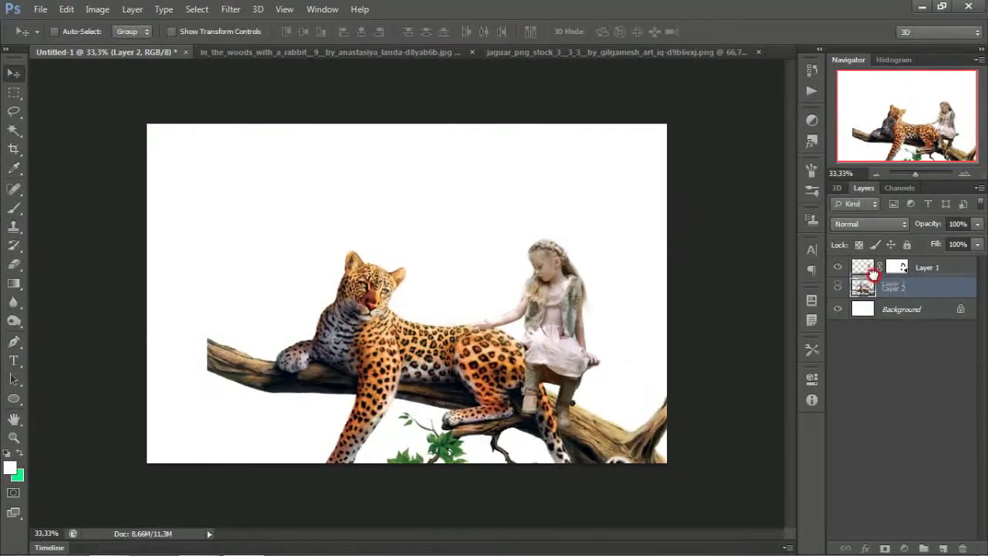
pyautogui.moveTo(863, 288); pyautogui.dragTo(870, 264)
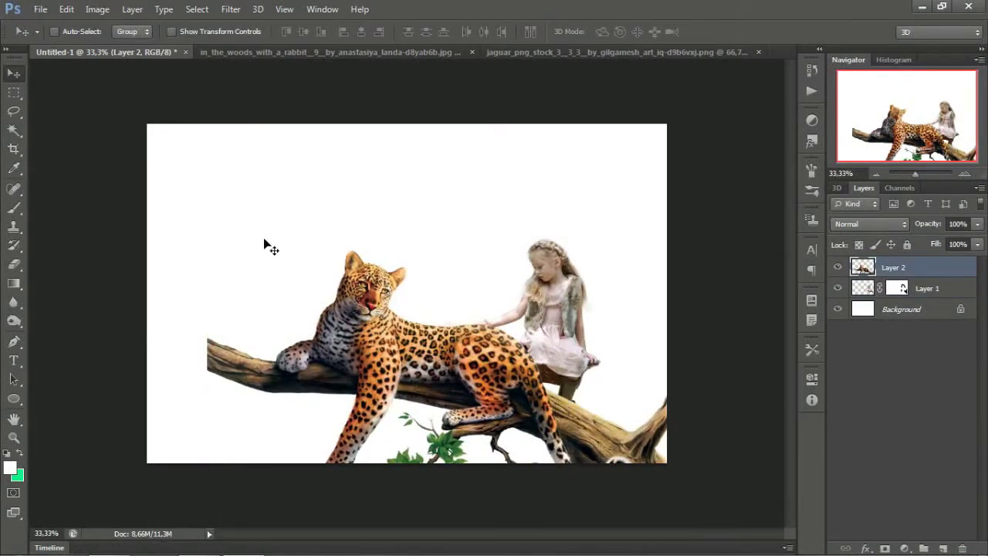
pyautogui.moveTo(555, 424); pyautogui.dragTo(493, 431)
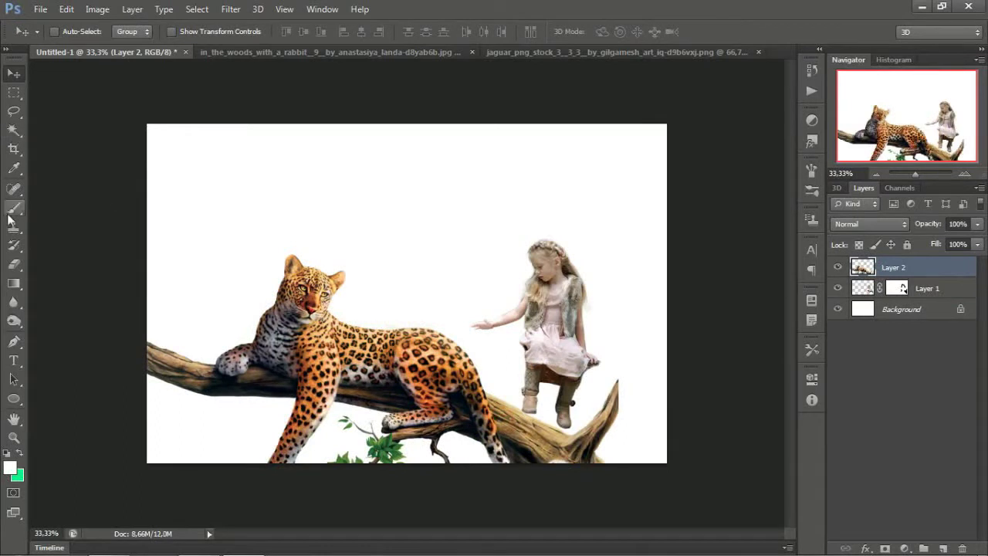
pyautogui.press('e')
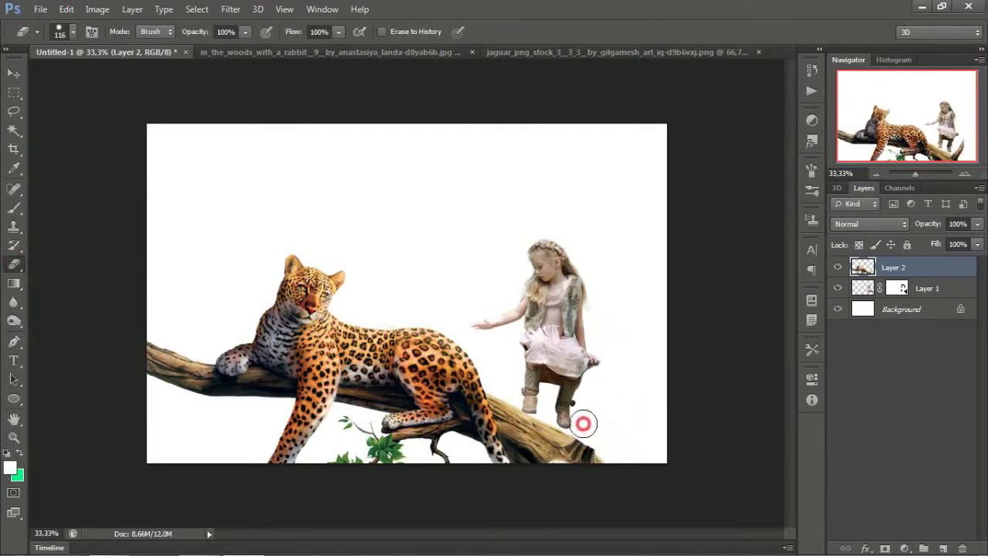
pyautogui.click(13, 73)
pyautogui.moveTo(556, 359)
pyautogui.mouseDown()
pyautogui.moveTo(489, 357)
pyautogui.moveTo(498, 362)
pyautogui.moveTo(398, 324)
pyautogui.mouseUp()
pyautogui.hotkey('ctrl', 'z')
pyautogui.click(926, 288)
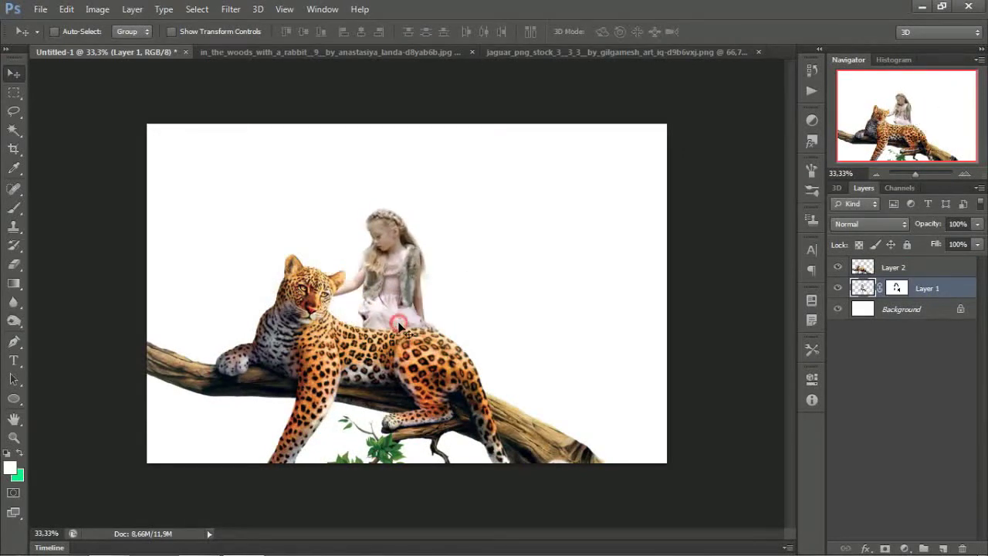
# Step: Place the leopard layer beneath the girl, reposition it under her and scale it to about 112%
pyautogui.moveTo(882, 295); pyautogui.dragTo(882, 298)
pyautogui.moveTo(393, 320)
pyautogui.mouseDown()
pyautogui.moveTo(368, 303)
pyautogui.moveTo(380, 304)
pyautogui.mouseUp()
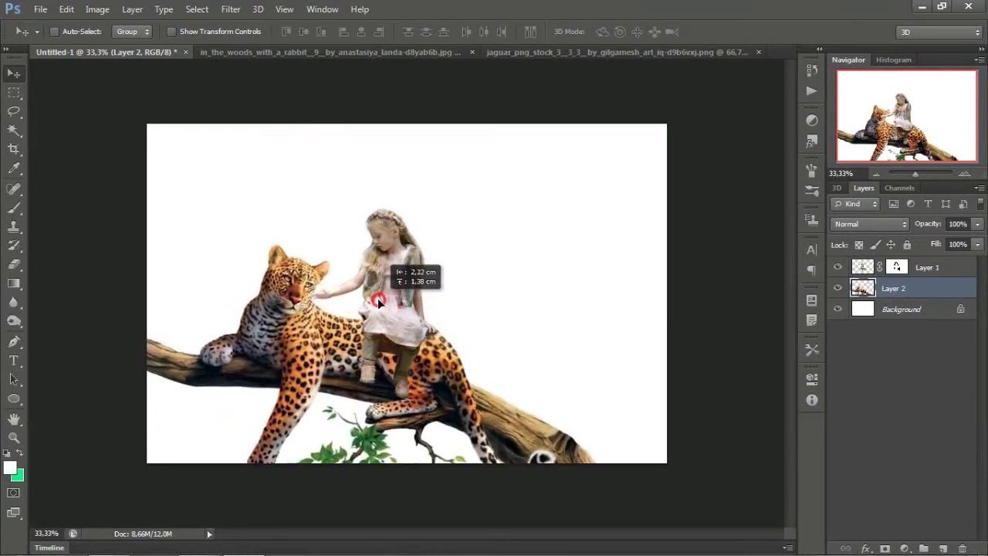
pyautogui.moveTo(379, 301); pyautogui.dragTo(380, 301)
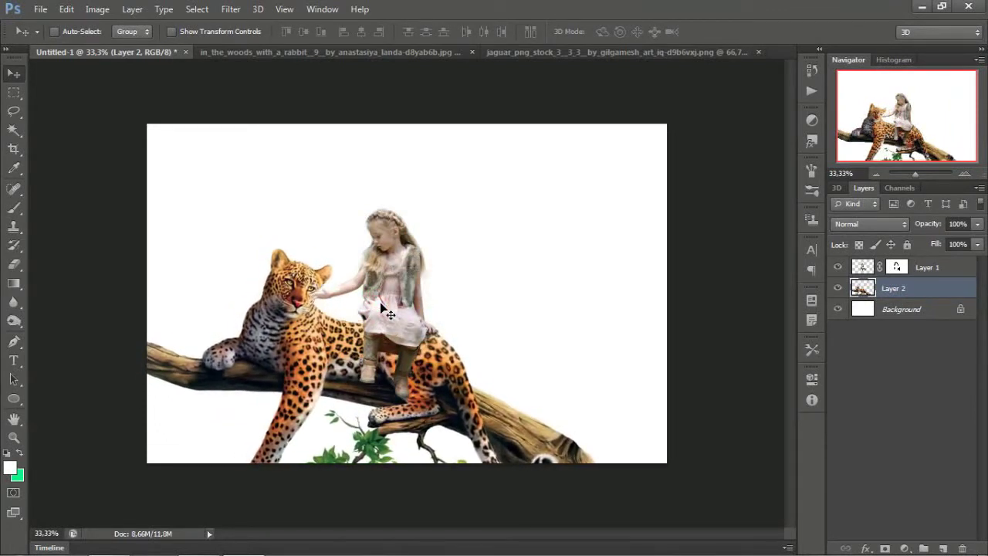
pyautogui.hotkey('ctrl', 't')
pyautogui.moveTo(604, 223); pyautogui.dragTo(633, 206)
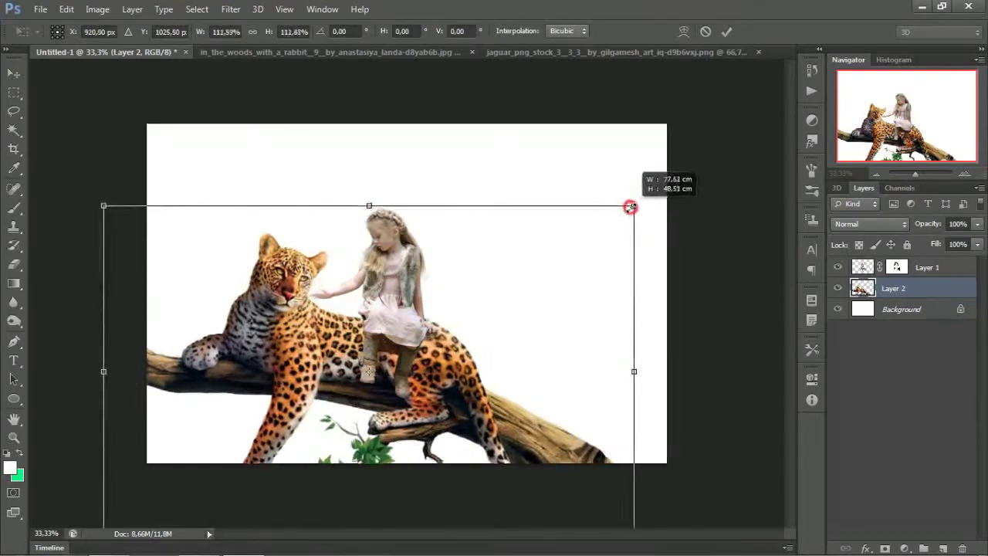
pyautogui.moveTo(506, 278); pyautogui.dragTo(518, 282)
pyautogui.press('Return')
pyautogui.hotkey('ctrl', '+')
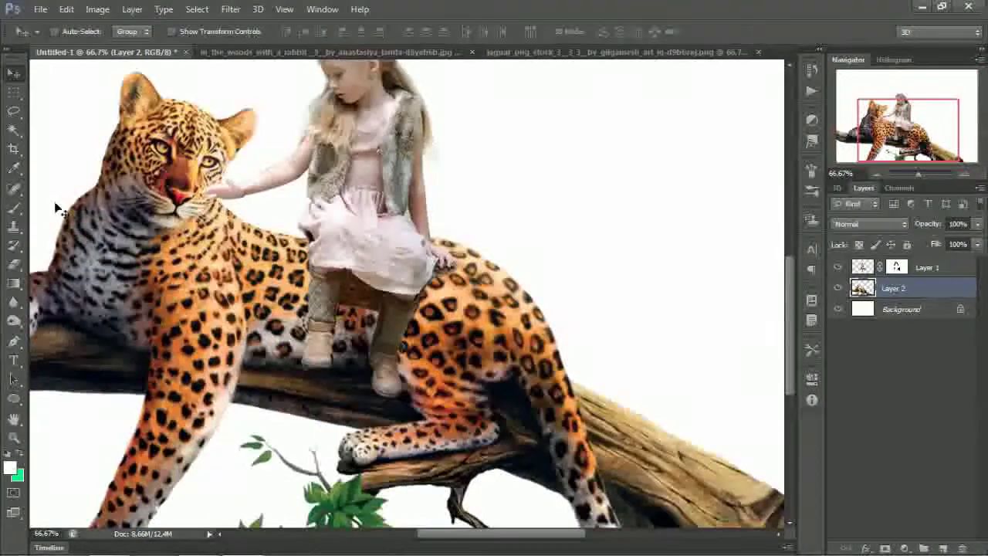
# Step: Touch up Layer 1's mask with a small brush where the girl's boots meet the leopard
pyautogui.click(14, 207)
pyautogui.click(902, 267)
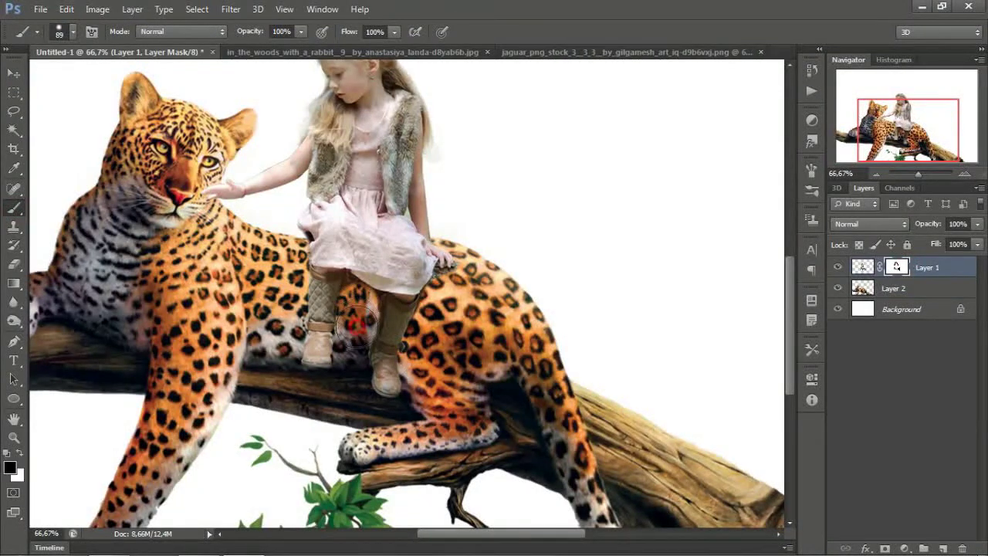
pyautogui.hotkey('ctrl', '+')
pyautogui.click(61, 30)
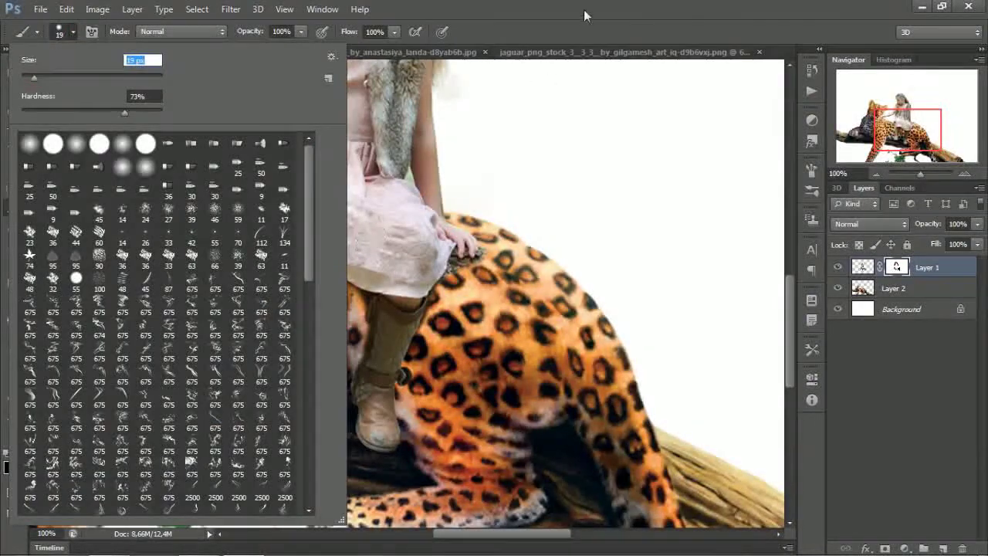
pyautogui.press('Return')
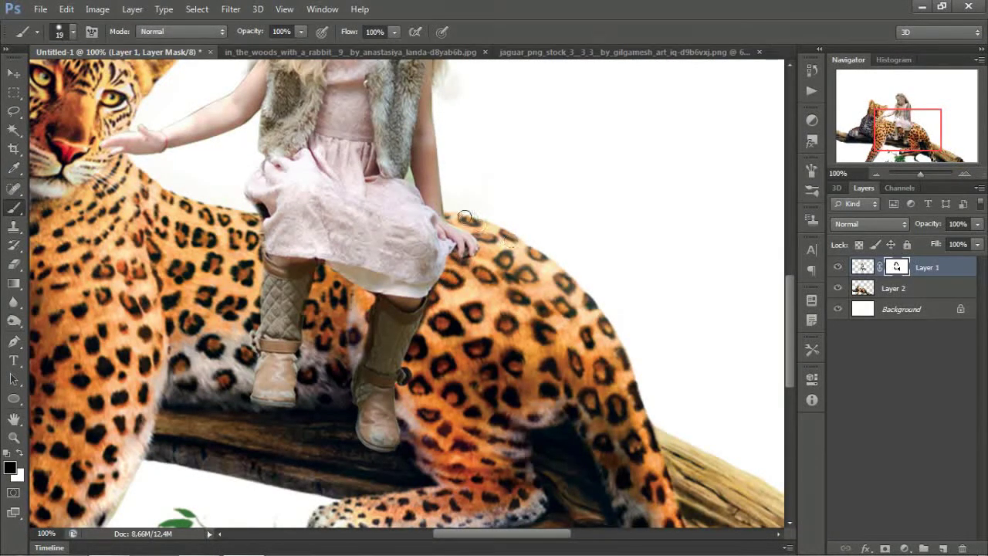
pyautogui.click(877, 173)
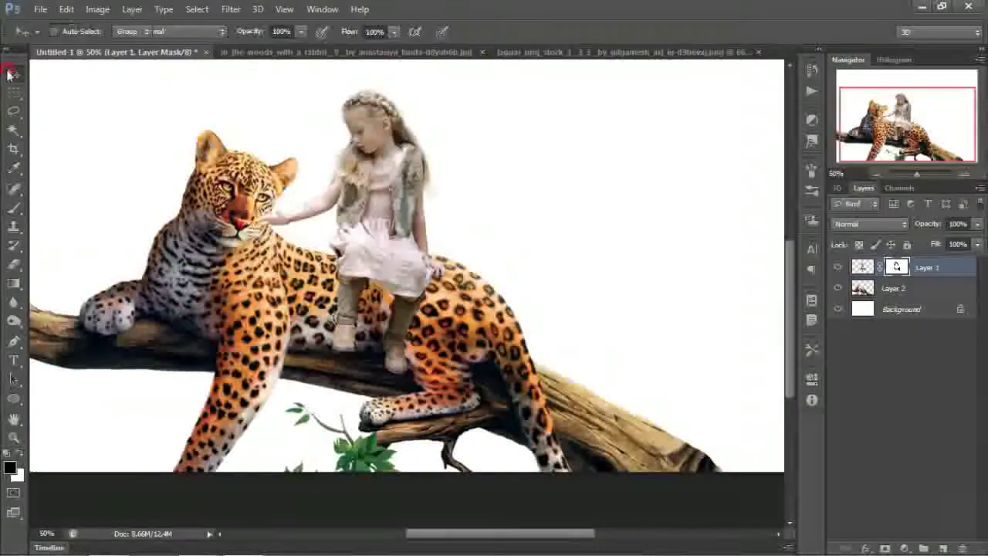
# Step: Darken the girl's image slightly with a lowered Curves adjustment, then view at 50%
pyautogui.press('v')
pyautogui.hotkey('ctrl', 'm')
pyautogui.press('Escape')
pyautogui.click(863, 267)
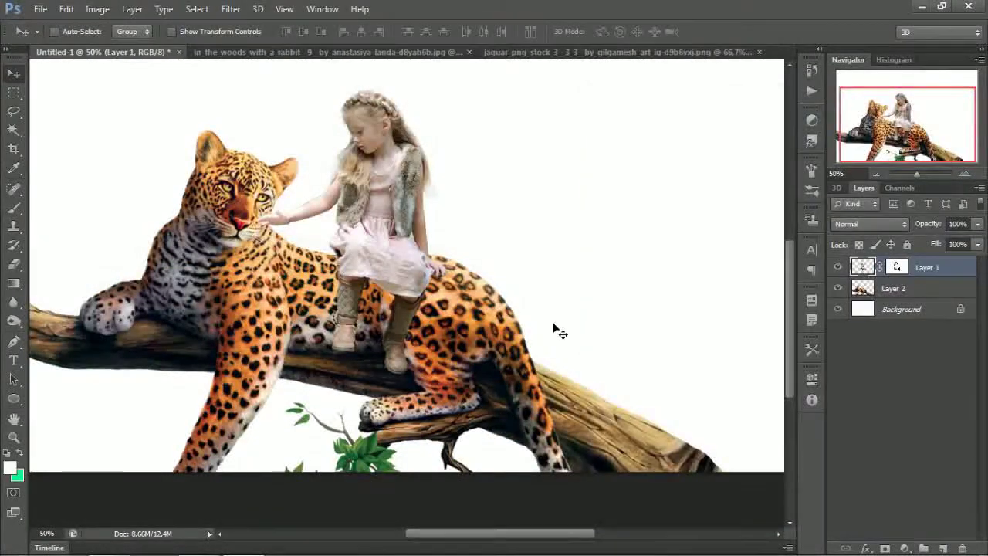
pyautogui.hotkey('ctrl', 'm')
pyautogui.moveTo(702, 302); pyautogui.dragTo(702, 314)
pyautogui.press('Return')
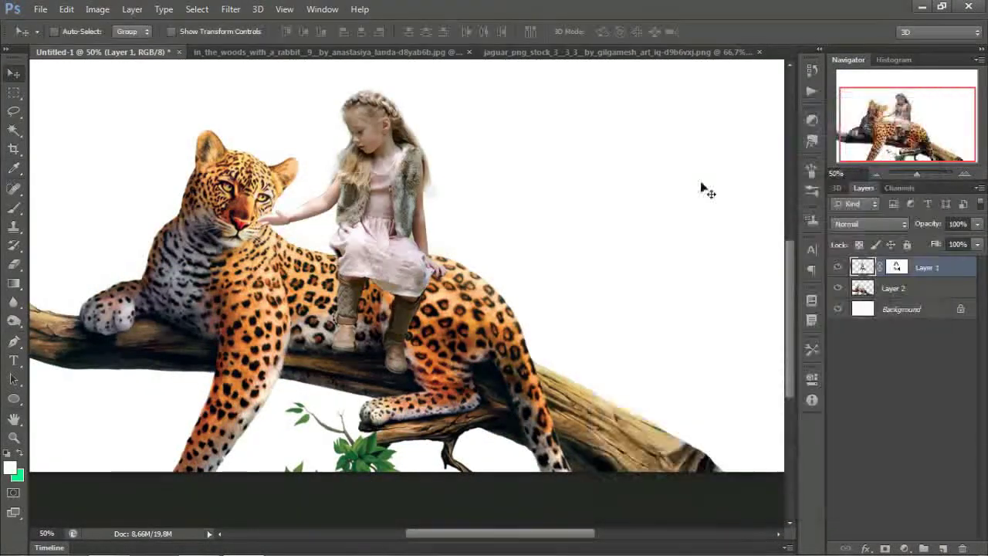
pyautogui.click(874, 177)
pyautogui.click(964, 177)
pyautogui.click(891, 288)
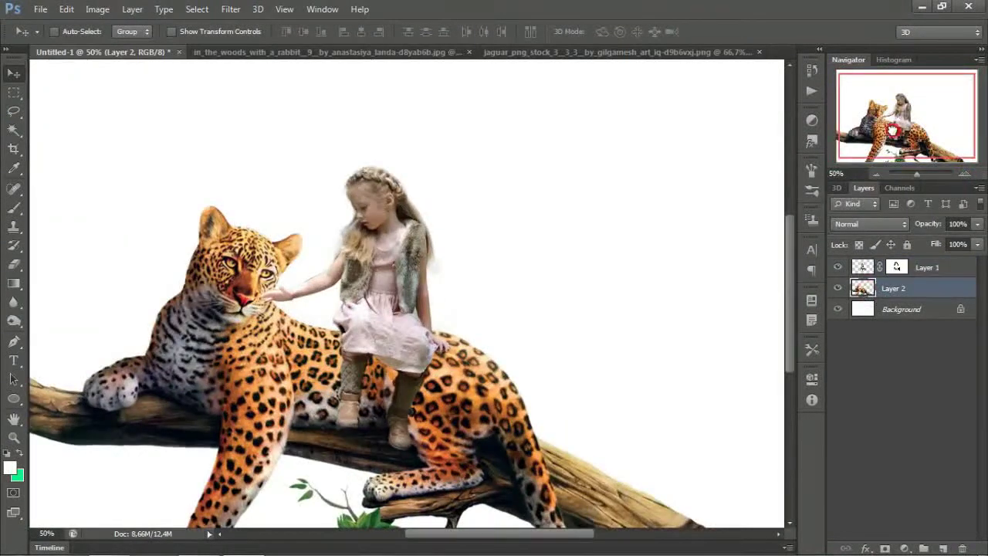
pyautogui.click(942, 548)
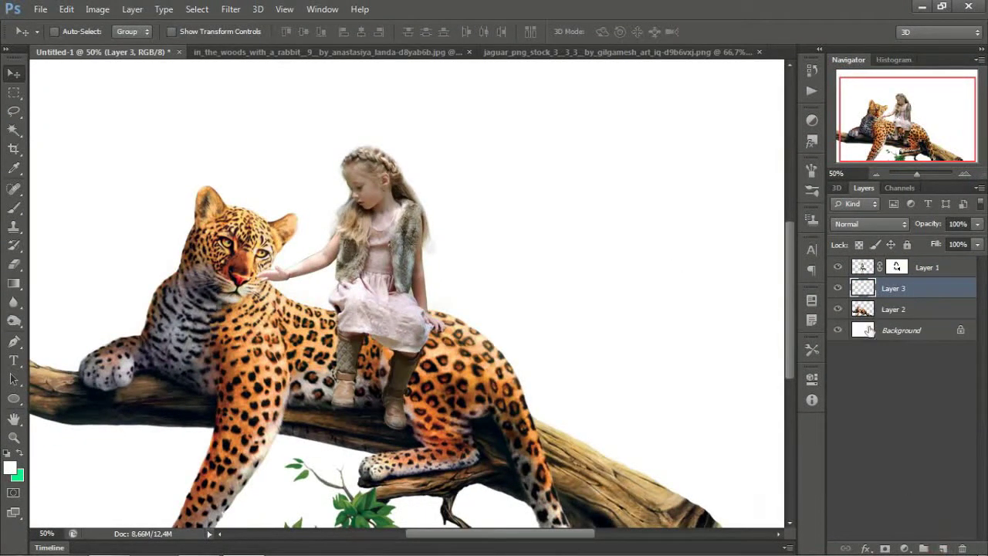
pyautogui.click(15, 208)
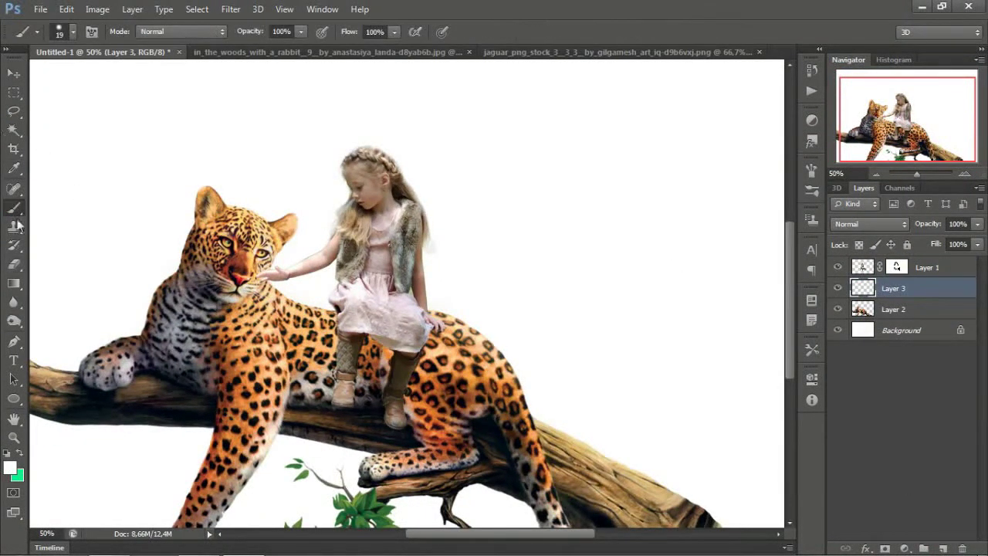
pyautogui.rightClick(14, 92)
pyautogui.click(85, 108)
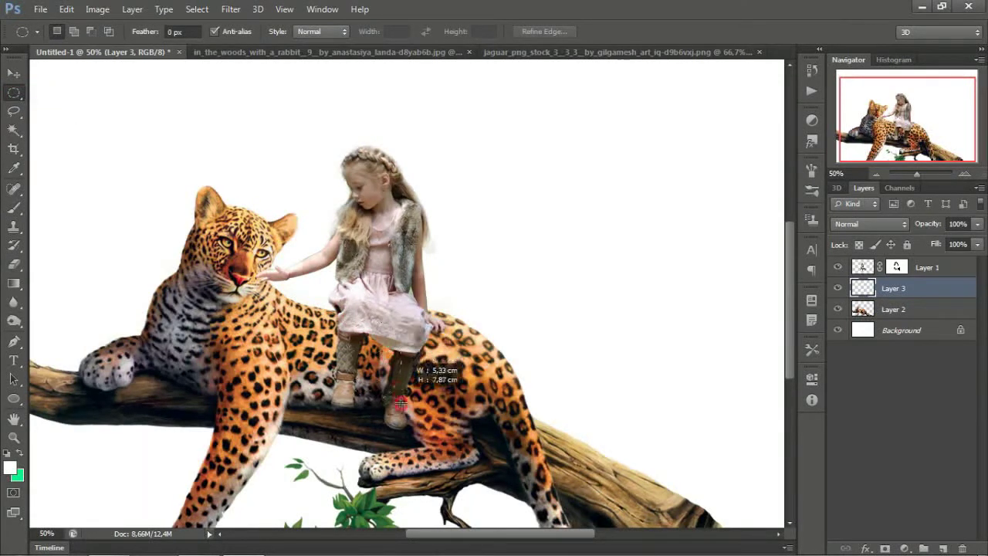
pyautogui.click(9, 469)
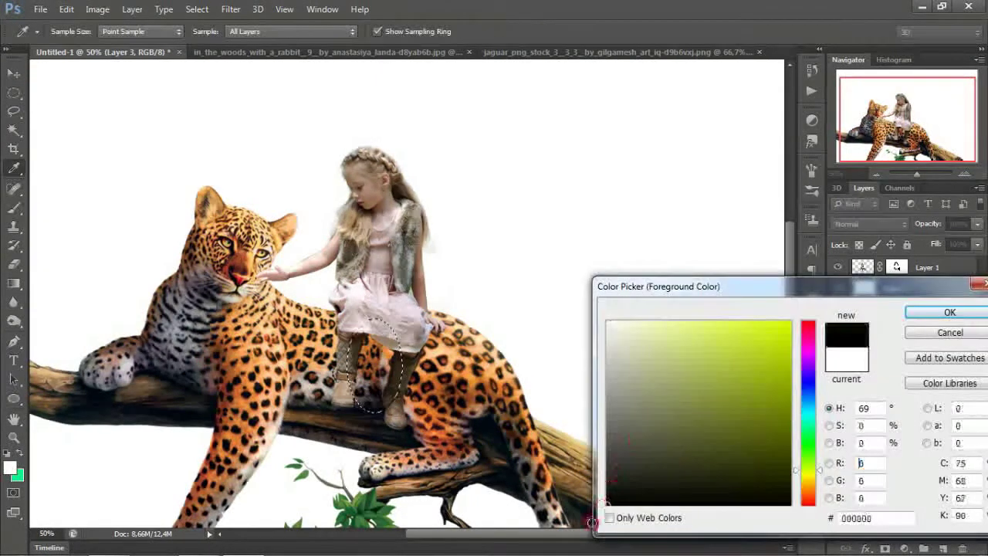
pyautogui.click(949, 311)
pyautogui.click(14, 283)
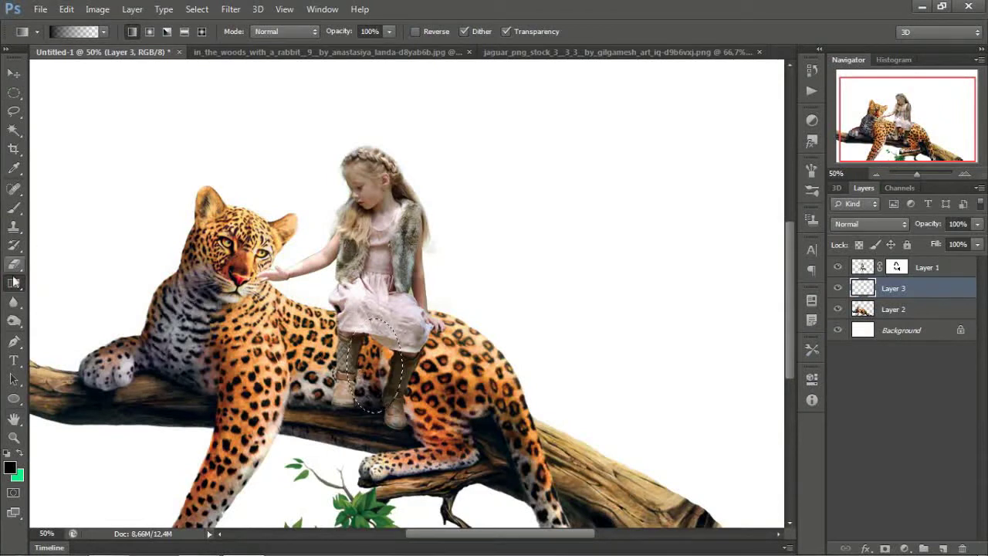
pyautogui.rightClick(14, 282)
pyautogui.click(75, 299)
pyautogui.click(14, 72)
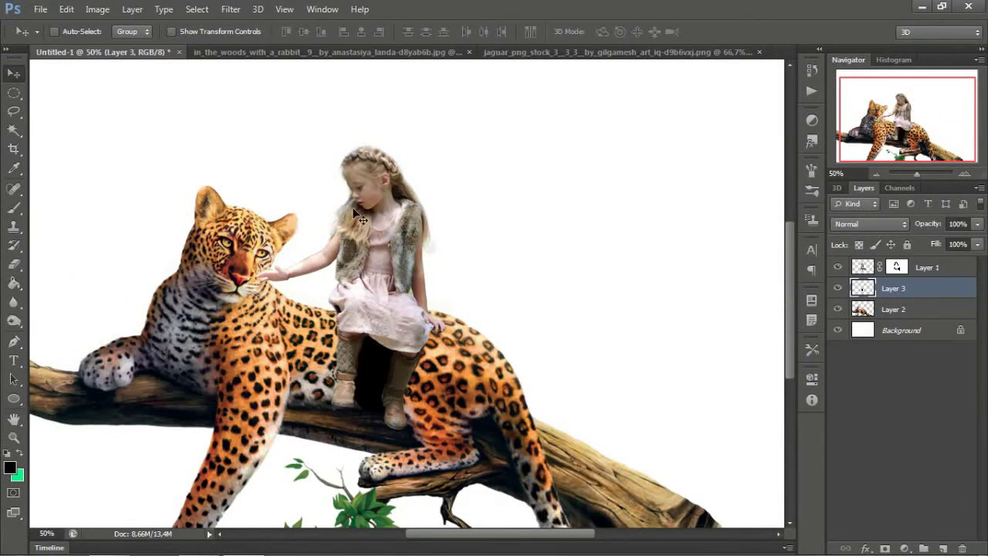
pyautogui.click(230, 9)
pyautogui.click(463, 257)
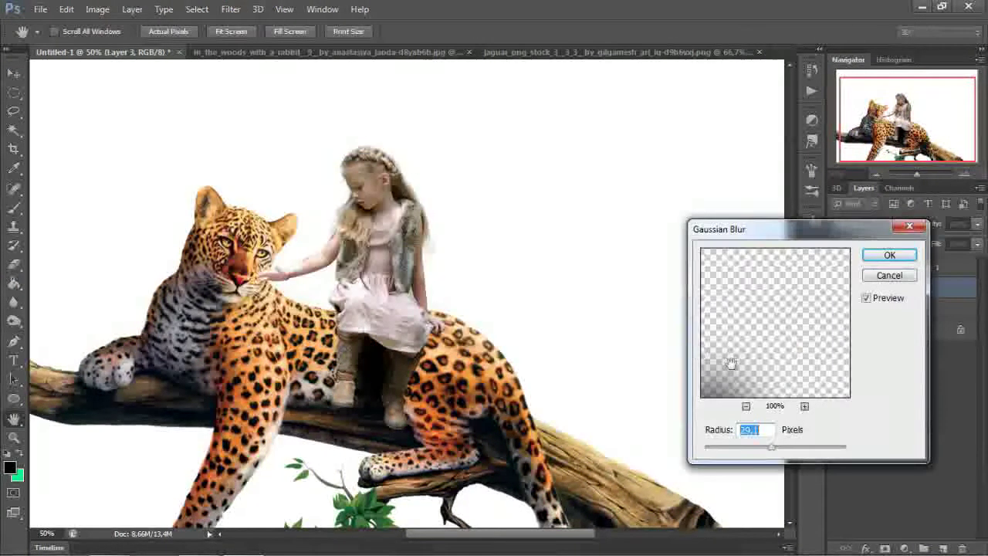
pyautogui.moveTo(771, 447)
pyautogui.mouseDown()
pyautogui.moveTo(754, 448)
pyautogui.moveTo(781, 452)
pyautogui.mouseUp()
pyautogui.click(879, 256)
pyautogui.press('v')
pyautogui.click(870, 224)
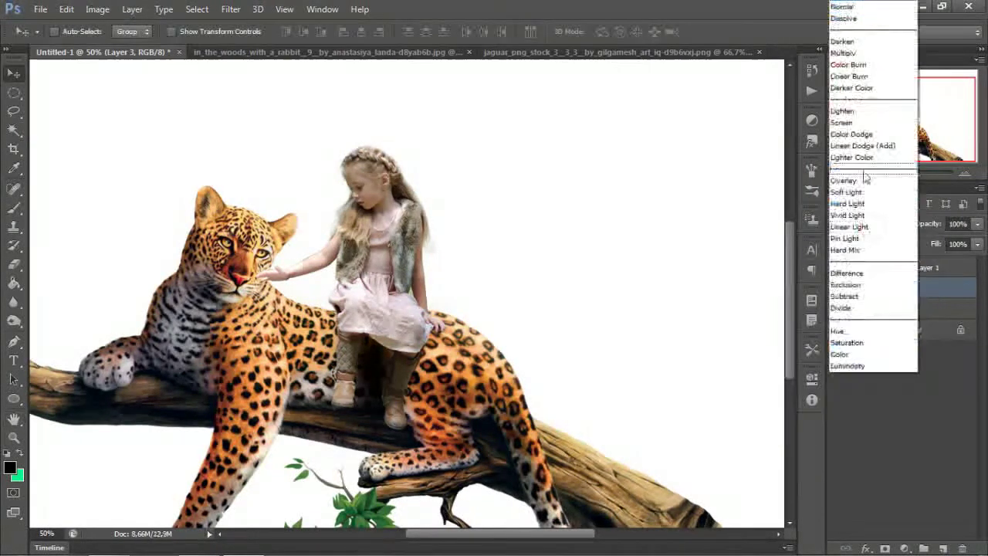
pyautogui.click(849, 182)
pyautogui.hotkey('ctrl', 'm')
pyautogui.press('Escape')
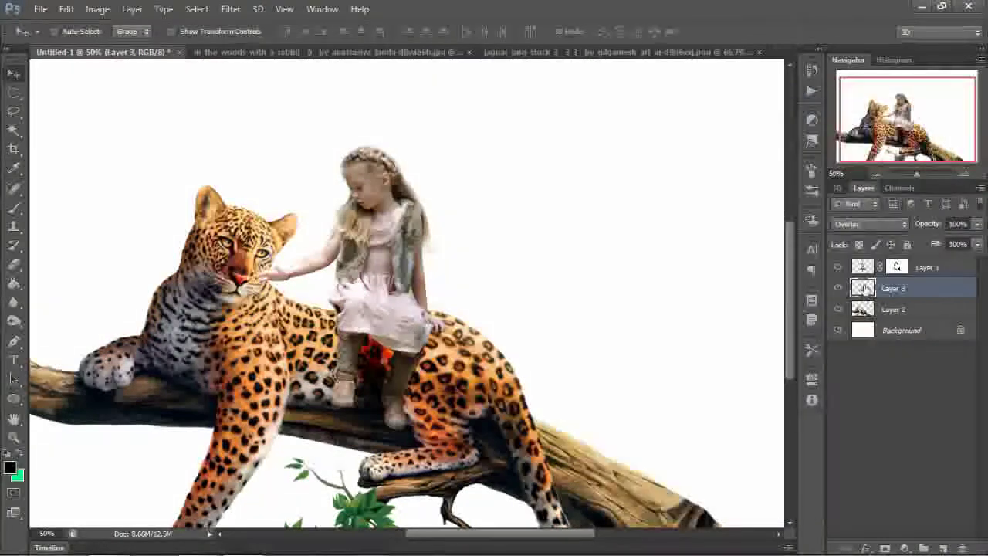
pyautogui.hotkey('ctrl', 'alt', 'z')
# Step: Delete the unwanted shadow layer and nudge the girl slightly down and right
pyautogui.press('Delete')
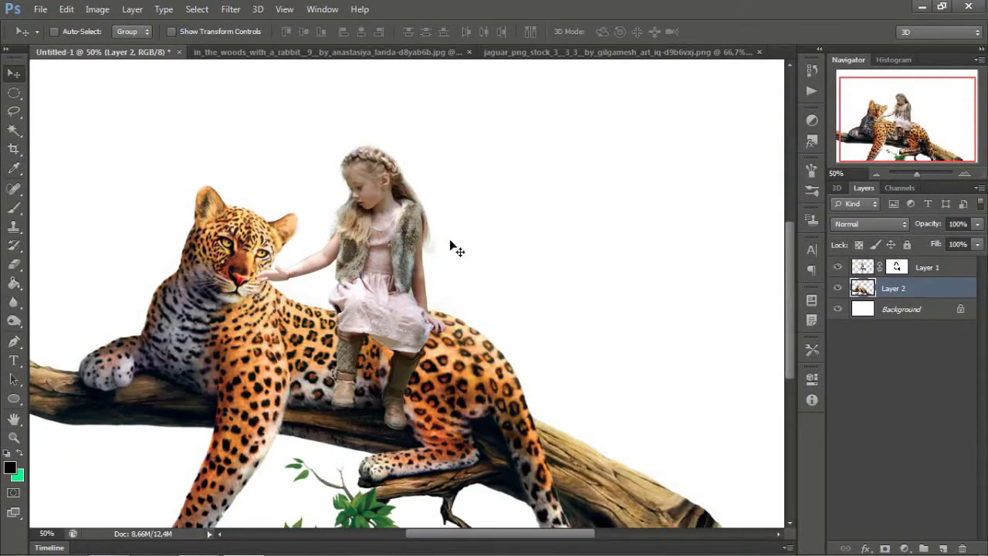
pyautogui.hotkey('alt', ']')
pyautogui.click(964, 173)
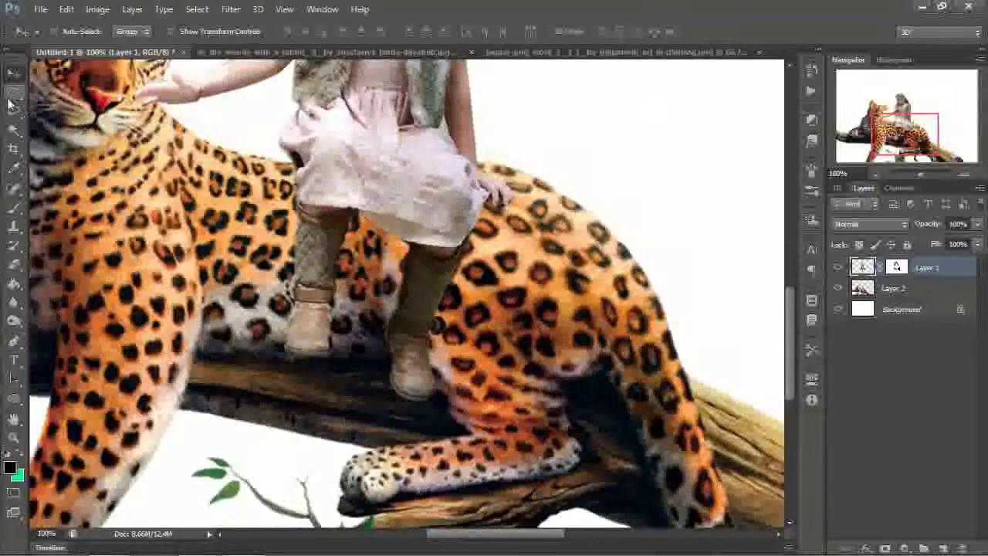
pyautogui.click(13, 110)
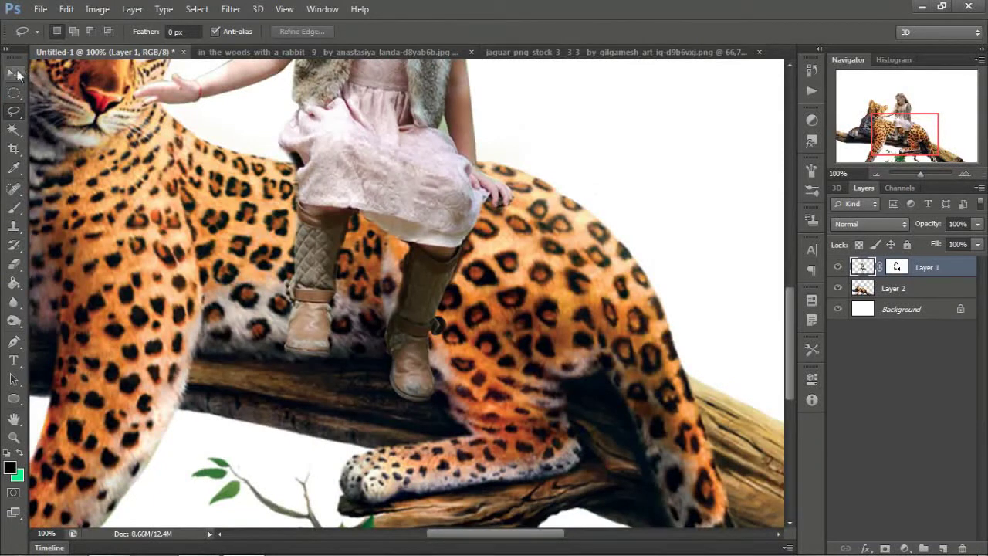
pyautogui.click(15, 74)
pyautogui.moveTo(262, 169); pyautogui.dragTo(266, 183)
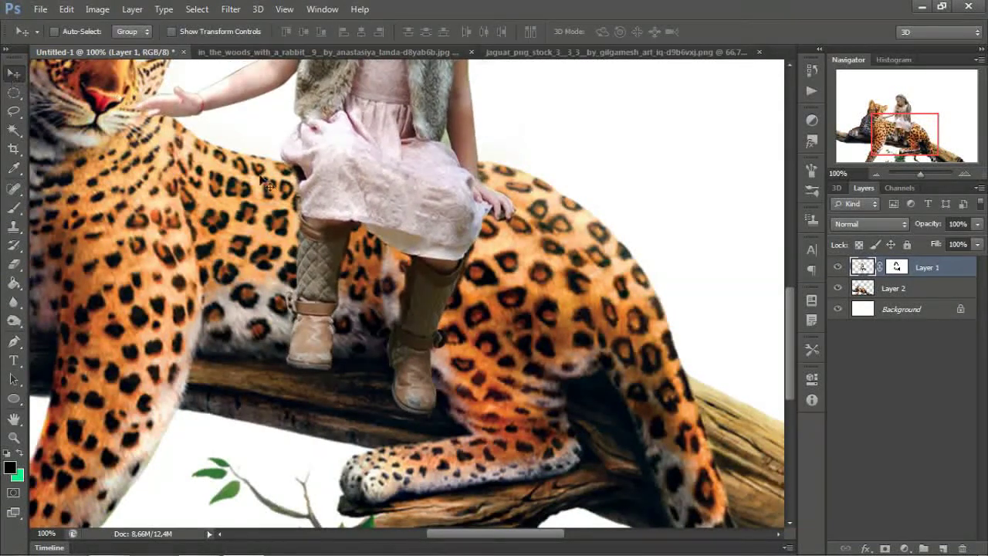
# Step: On a new layer below the girl, fill a lassoed gap between the boots dark at 74% fill
pyautogui.click(13, 109)
pyautogui.keyDown('ctrl'); pyautogui.click(942, 548); pyautogui.keyUp('ctrl')
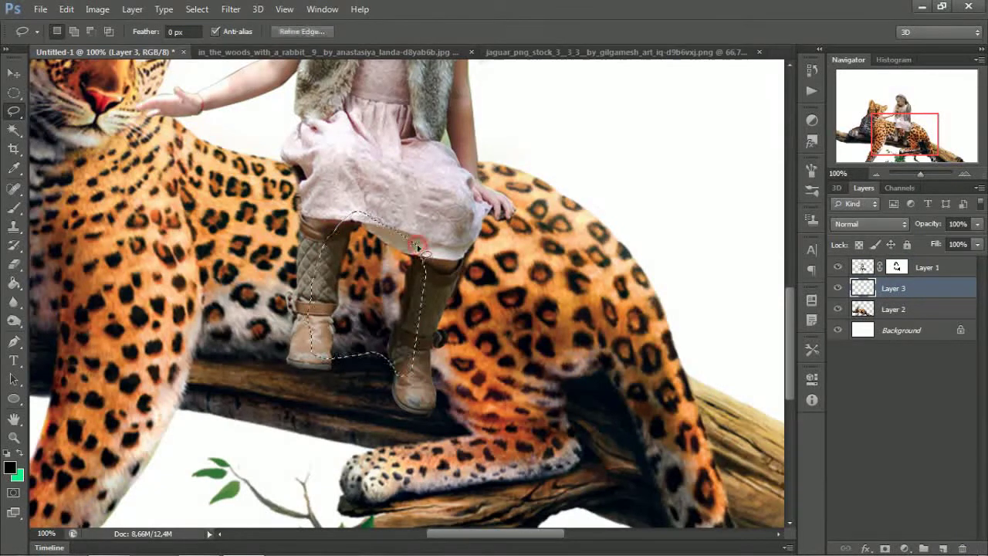
pyautogui.click(12, 75)
pyautogui.hotkey('alt', 'BackSpace')
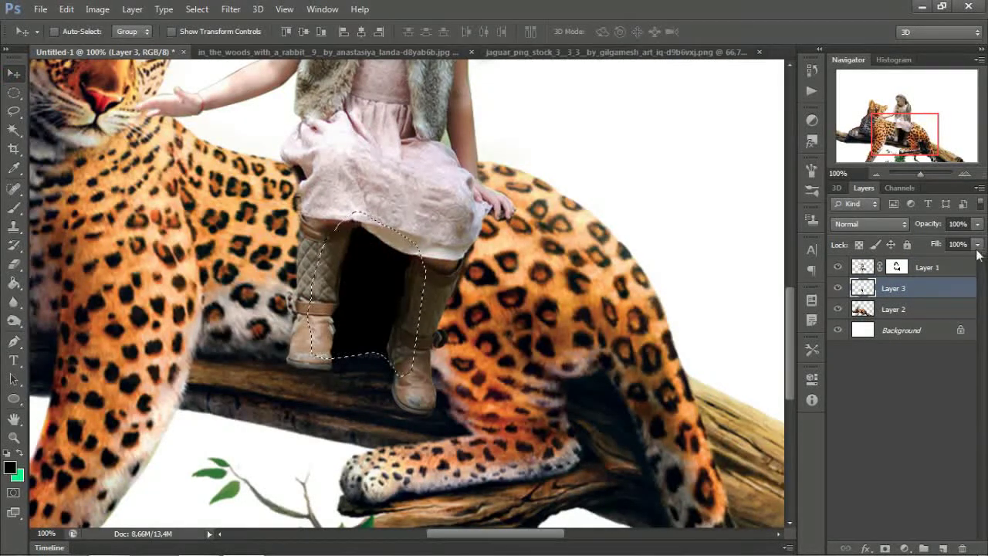
pyautogui.moveTo(976, 247); pyautogui.dragTo(956, 265)
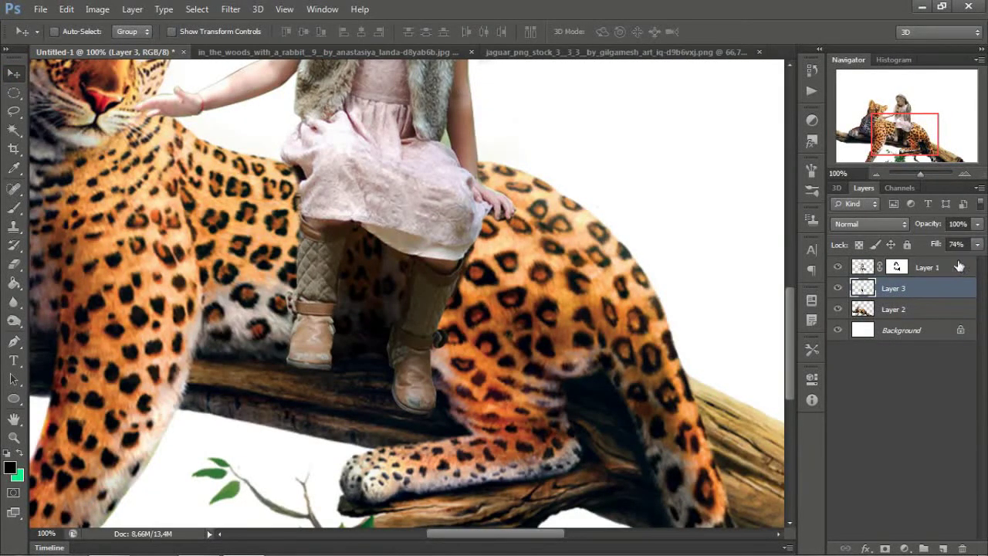
pyautogui.click(873, 171)
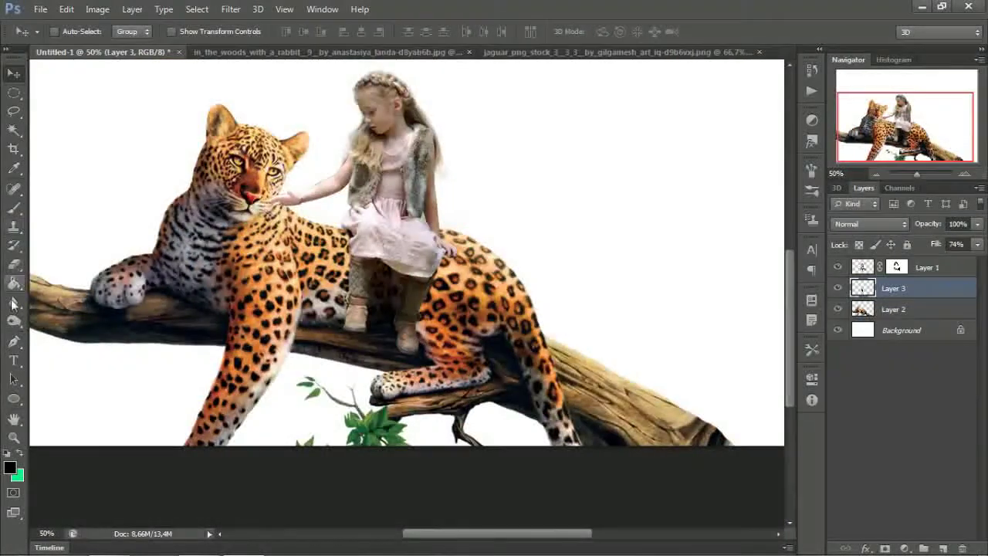
# Step: Set the Dodge tool brush size to 60, then switch back to the Brush tool
pyautogui.click(14, 320)
pyautogui.click(862, 268)
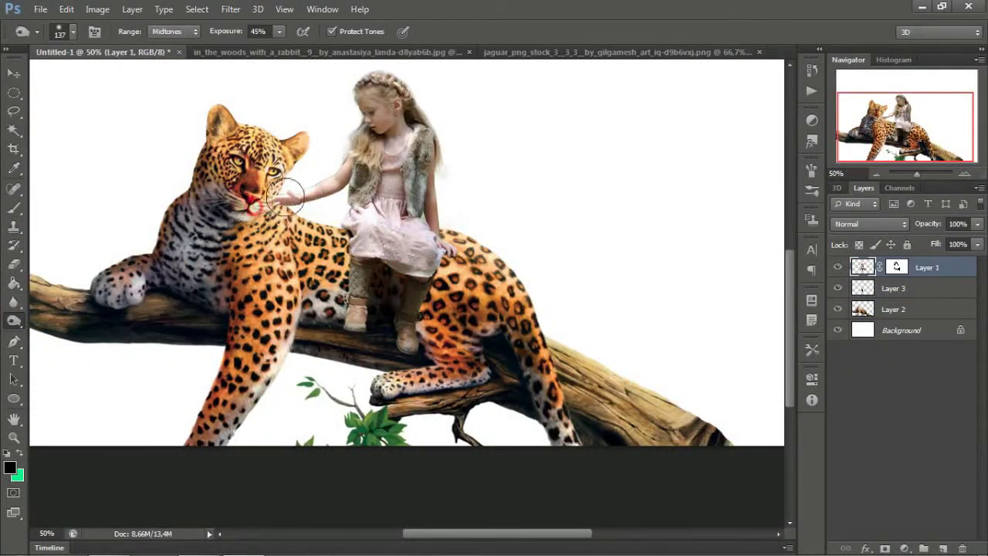
pyautogui.click(862, 309)
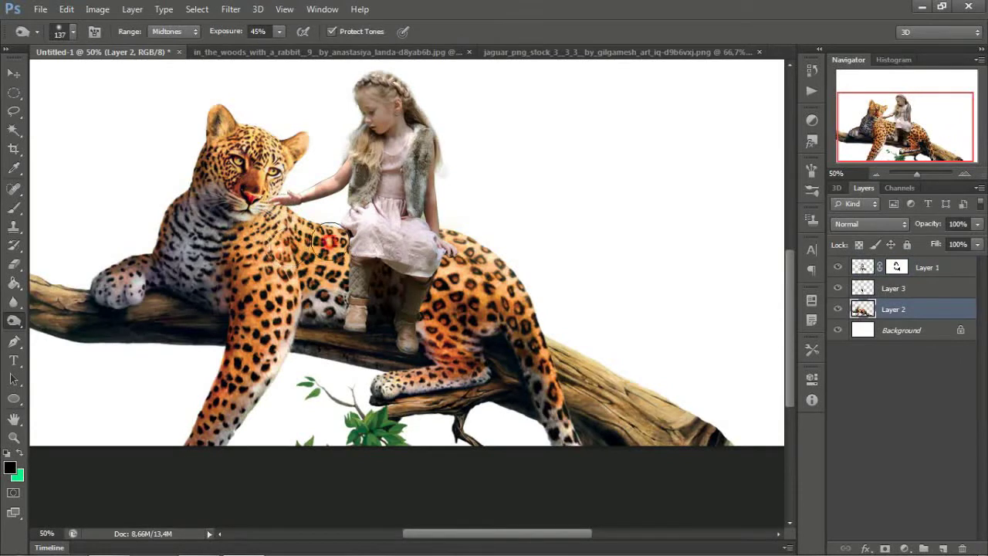
pyautogui.write('81')
pyautogui.click(73, 34)
pyautogui.write('60')
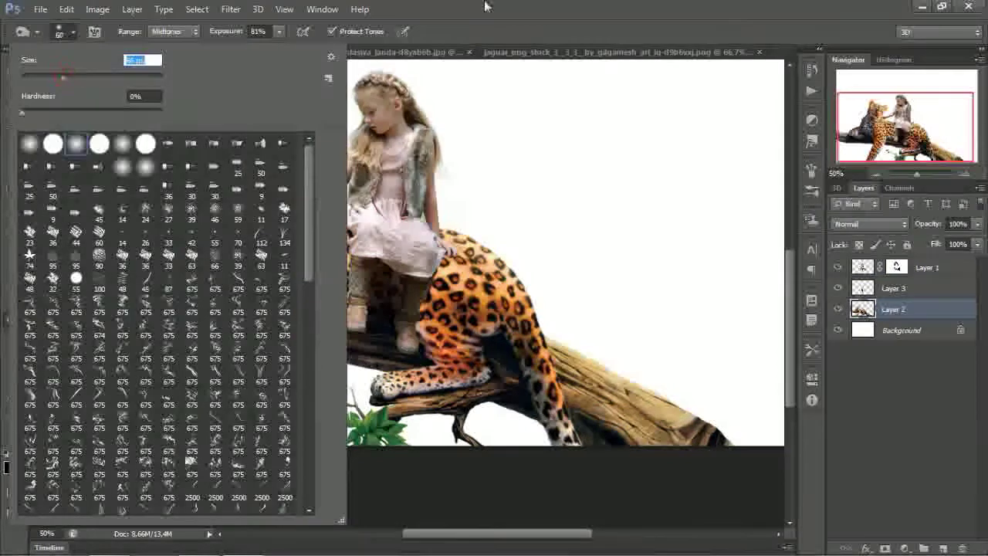
pyautogui.press('Return')
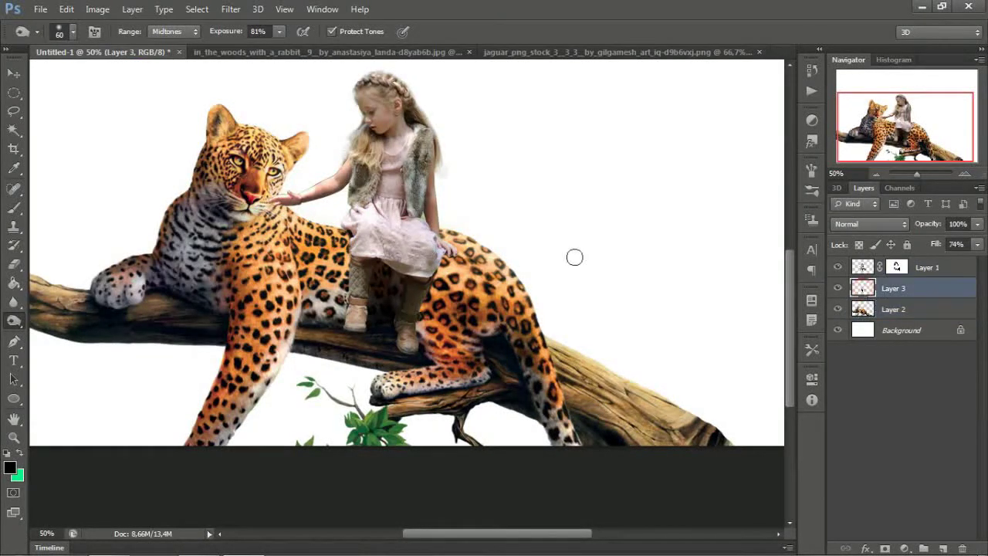
pyautogui.click(14, 209)
pyautogui.rightClick(93, 73)
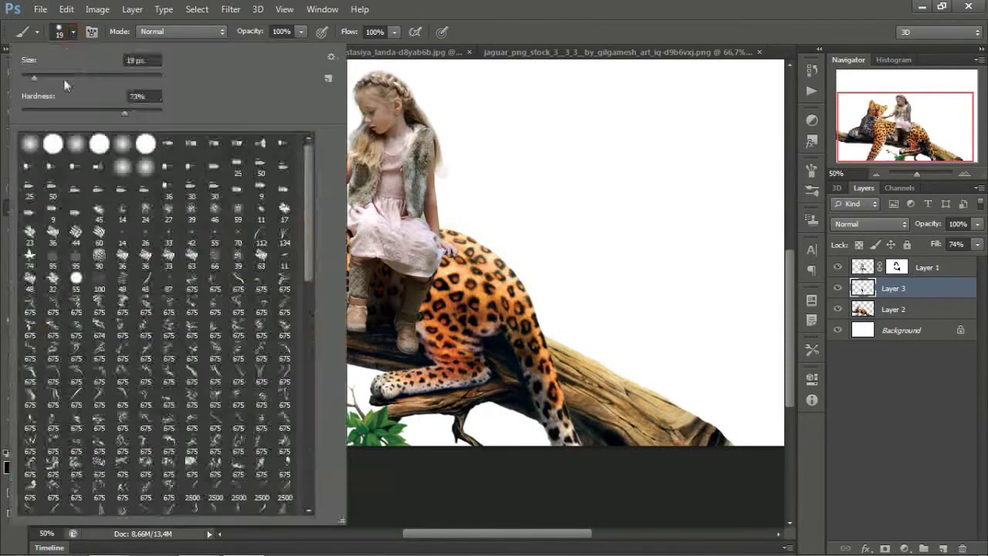
pyautogui.press('Return')
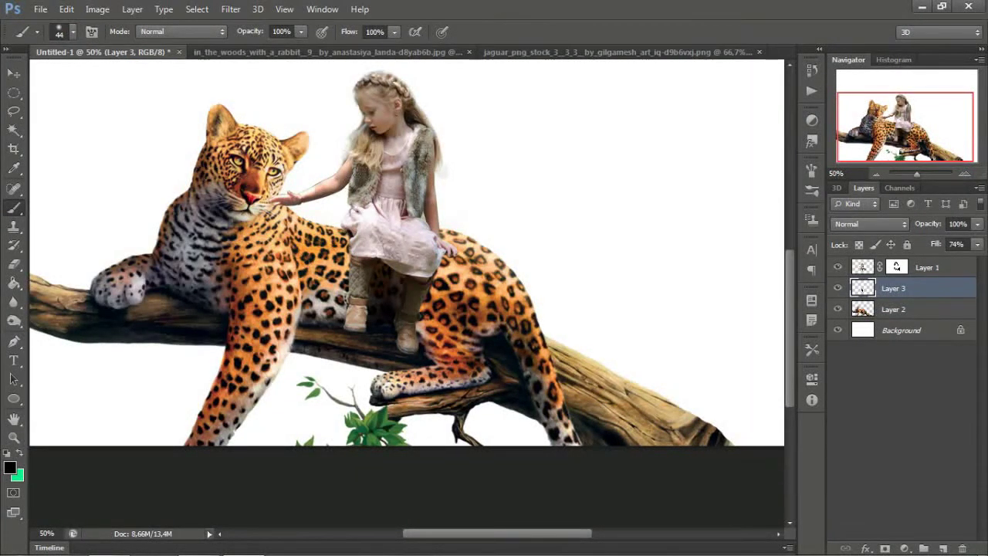
# Step: Darken the leopard layer's shadows with a two-point Curves adjustment, keeping highlights bright
pyautogui.press('v')
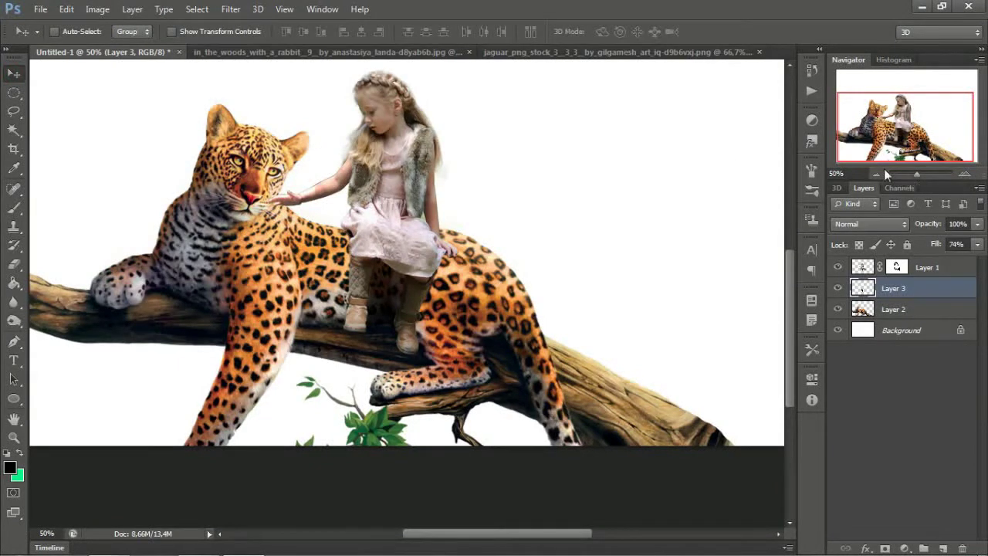
pyautogui.click(893, 308)
pyautogui.hotkey('ctrl', 'm')
pyautogui.moveTo(708, 345); pyautogui.dragTo(687, 323)
pyautogui.moveTo(778, 229); pyautogui.dragTo(786, 233)
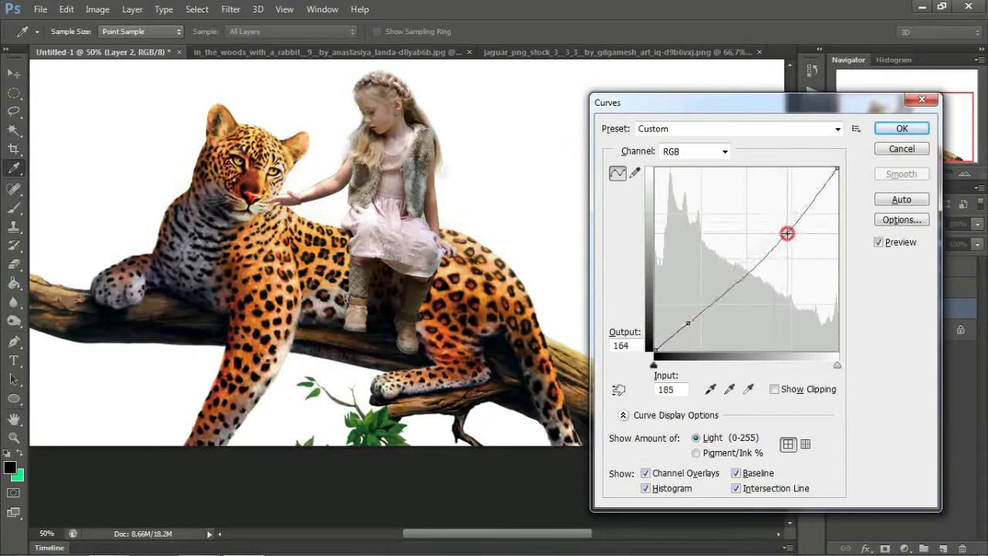
pyautogui.click(900, 128)
# Step: Undo the stray dark brush mark by the girl's arm and target Layer 1's mask, then zoom out
pyautogui.click(876, 173)
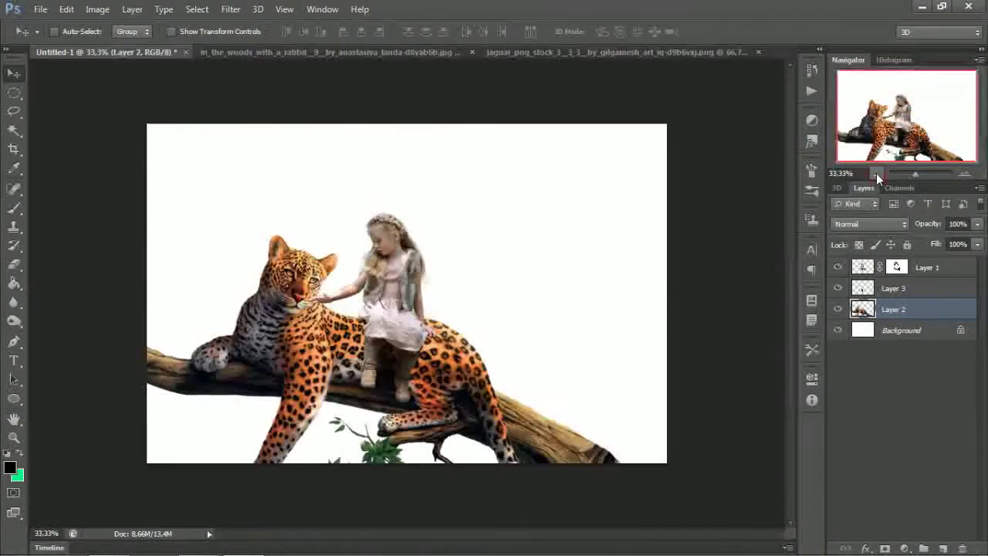
pyautogui.click(969, 174)
pyautogui.click(970, 174)
pyautogui.click(926, 267)
pyautogui.moveTo(909, 116); pyautogui.dragTo(895, 114)
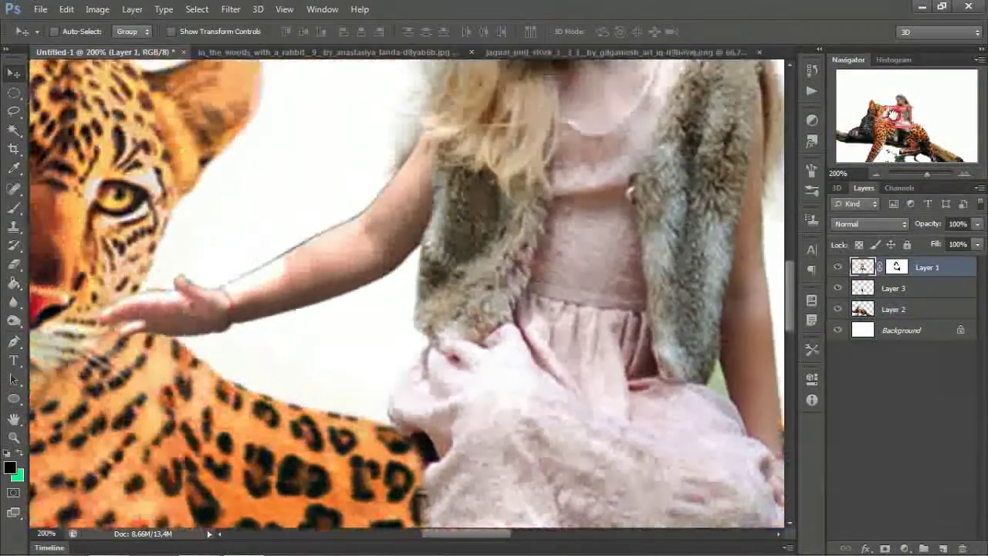
pyautogui.press('b')
pyautogui.moveTo(207, 256); pyautogui.dragTo(231, 253)
pyautogui.hotkey('ctrl', 'z')
pyautogui.click(896, 267)
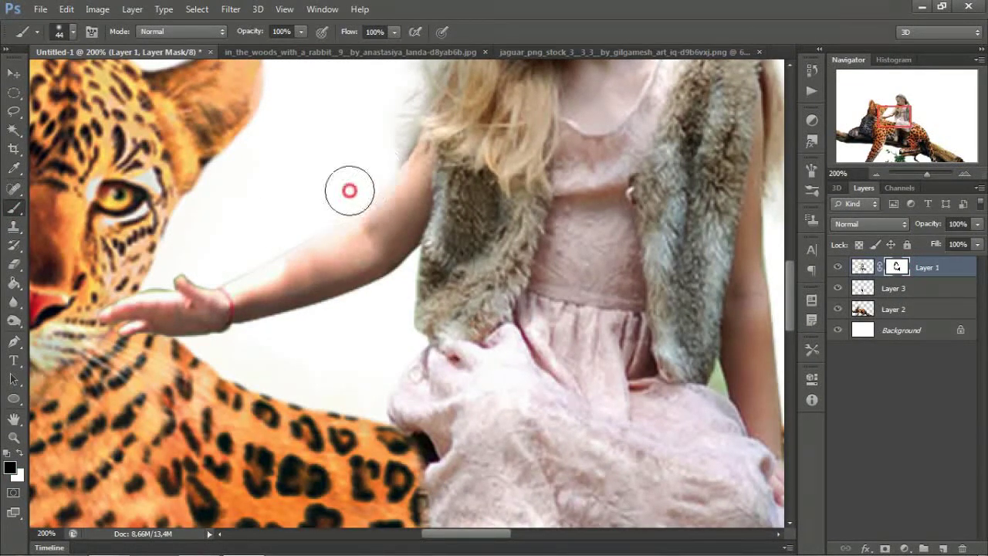
pyautogui.hotkey('ctrl', '-')
pyautogui.hotkey('ctrl', '-')
pyautogui.click(13, 74)
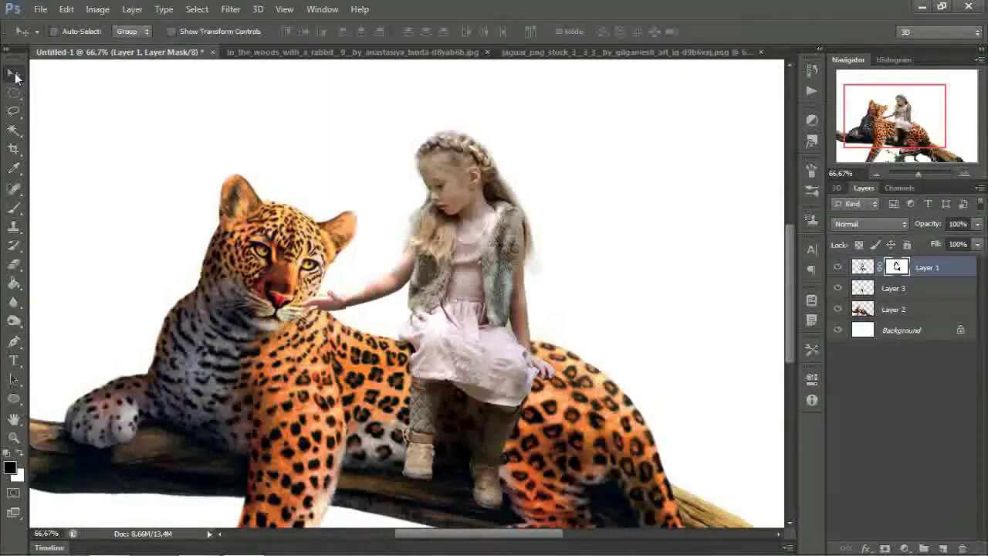
pyautogui.hotkey('ctrl', '-')
pyautogui.hotkey('ctrl', '-')
pyautogui.hotkey('ctrl', '-')
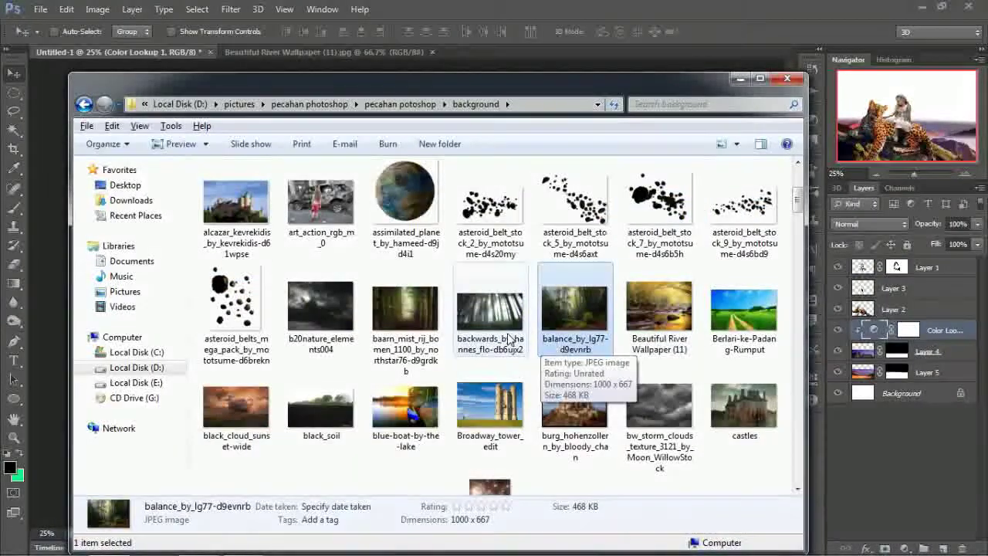
# Step: Bring balance.jpg in below the mountain layers and scale it to fill the canvas
pyautogui.doubleClick(574, 309)
pyautogui.moveTo(231, 231); pyautogui.dragTo(378, 270)
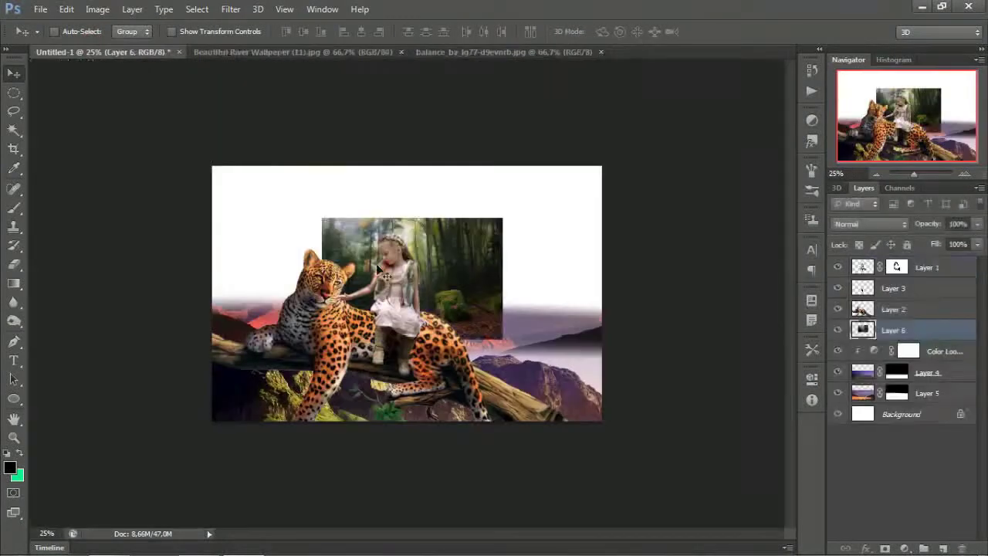
pyautogui.moveTo(879, 404); pyautogui.dragTo(880, 406)
pyautogui.hotkey('ctrl', 't')
pyautogui.moveTo(474, 247); pyautogui.dragTo(669, 121)
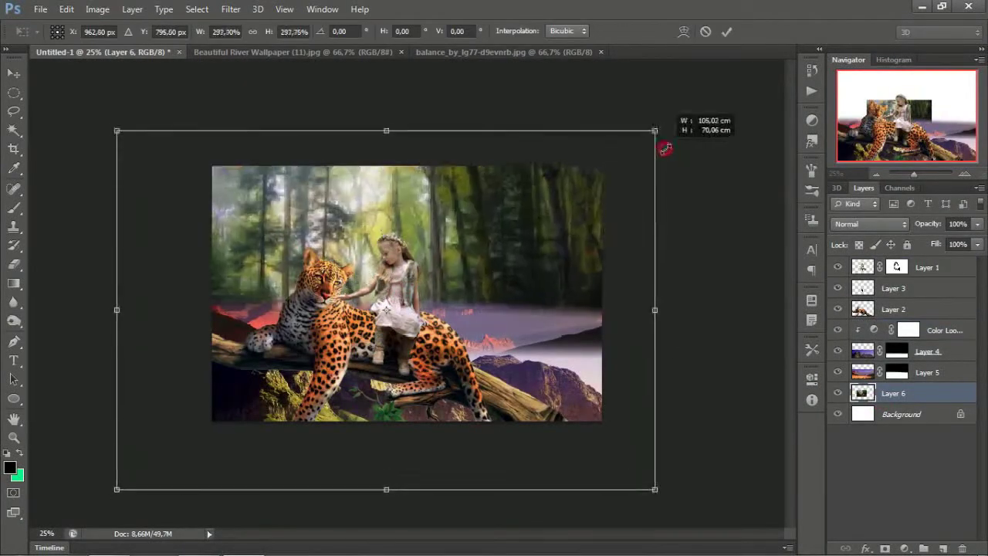
pyautogui.press('Return')
# Step: Delete the purple mountain Layers 4 and 5 and clip Color Lookup to the forest layer
pyautogui.click(838, 351)
pyautogui.click(838, 371)
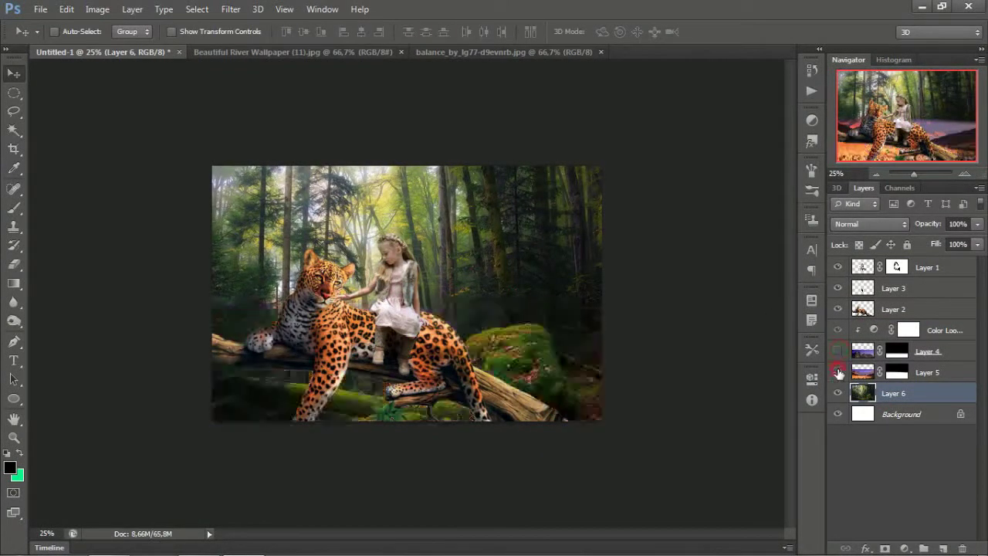
pyautogui.click(934, 332)
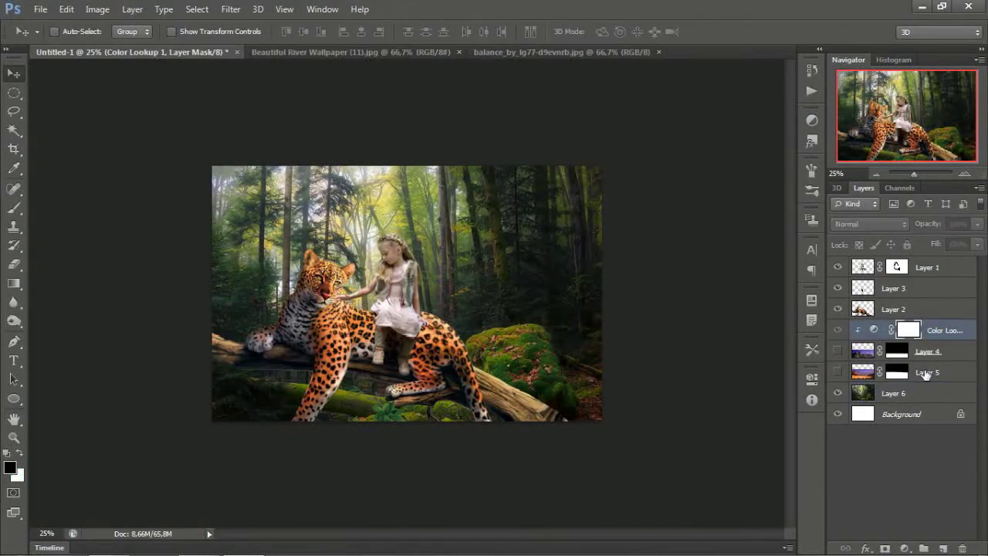
pyautogui.click(926, 351)
pyautogui.keyDown('shift'); pyautogui.click(926, 371); pyautogui.keyUp('shift')
pyautogui.press('Delete')
pyautogui.doubleClick(862, 330)
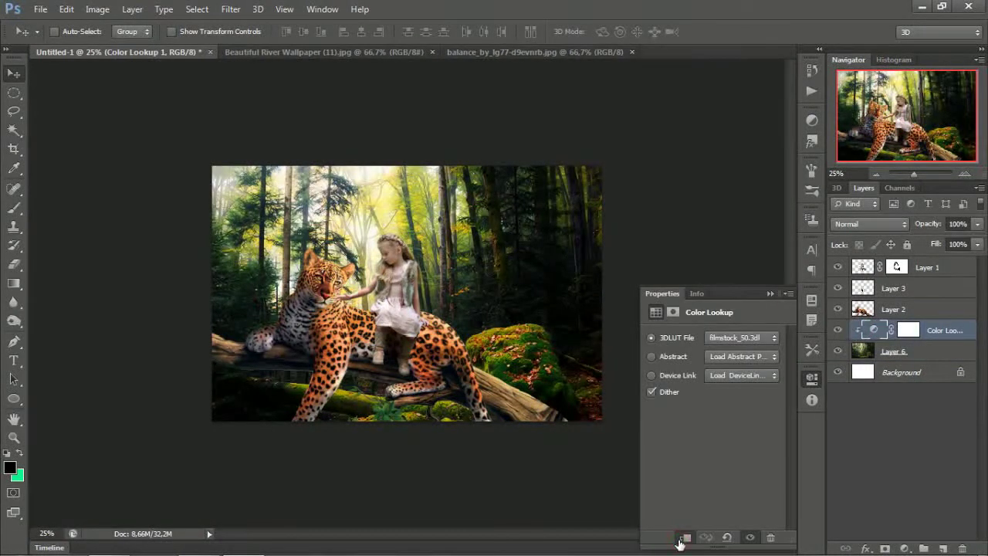
pyautogui.hotkey('ctrl', 'alt', 'g')
# Step: Open dead_branch.png, lasso the branch and drag it into the composite
pyautogui.click(769, 294)
pyautogui.click(106, 538)
pyautogui.scroll(-3, 494, 324)
pyautogui.moveTo(660, 436); pyautogui.dragTo(668, 52)
pyautogui.press('l')
pyautogui.moveTo(160, 221); pyautogui.dragTo(438, 199)
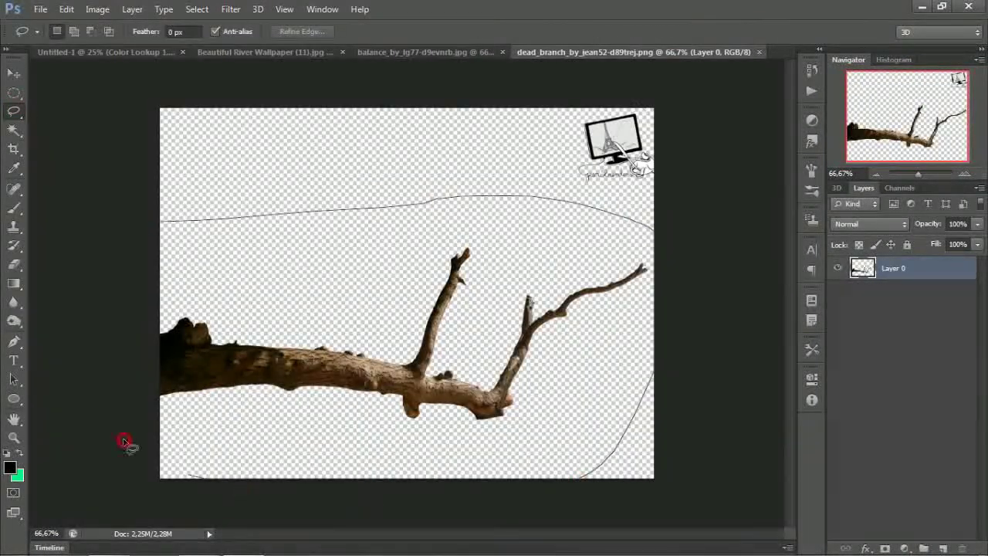
pyautogui.moveTo(119, 208); pyautogui.dragTo(159, 222)
pyautogui.press('v')
pyautogui.moveTo(347, 363); pyautogui.dragTo(417, 345)
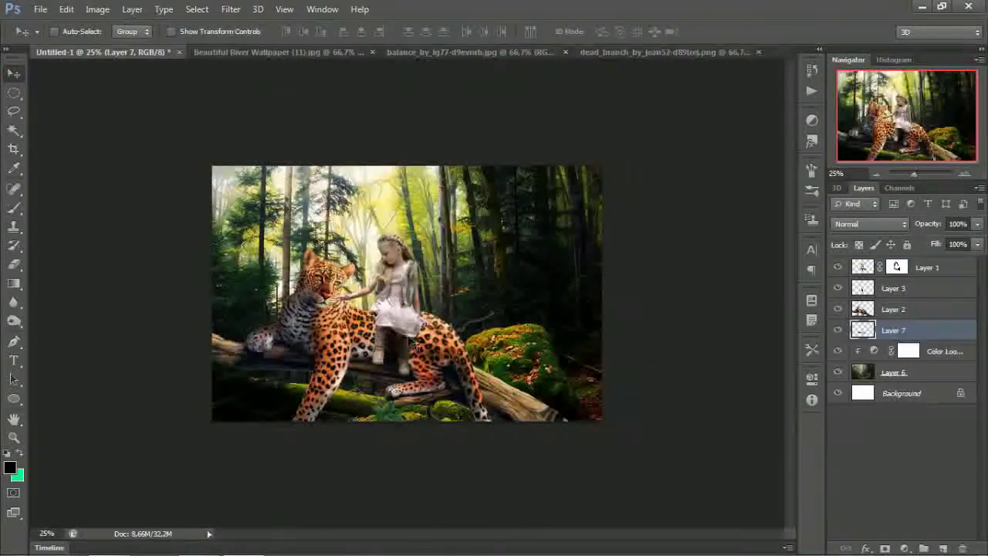
# Step: Place the branch layer under the girl, enlarging and rotating it onto the leopard
pyautogui.moveTo(890, 291); pyautogui.dragTo(891, 287)
pyautogui.moveTo(348, 347); pyautogui.dragTo(544, 351)
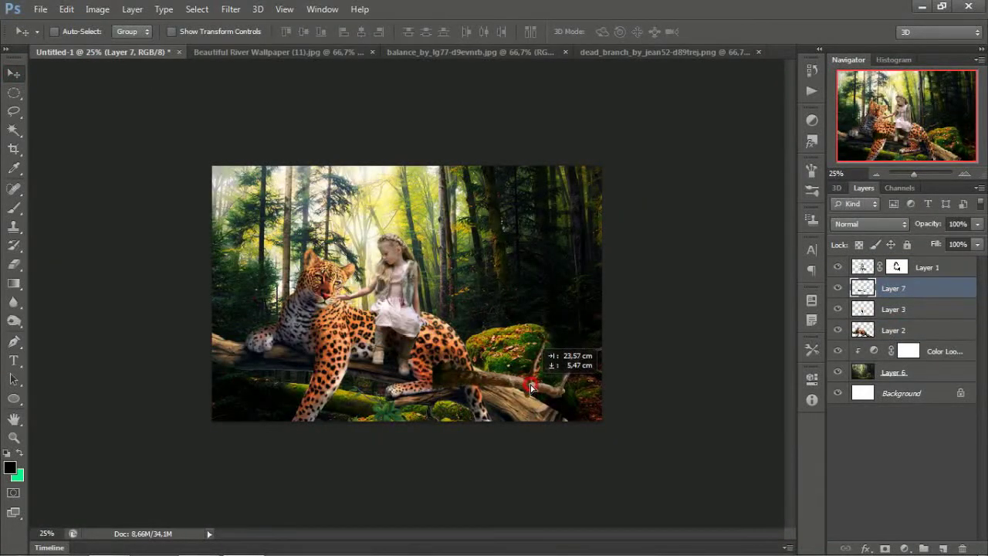
pyautogui.hotkey('ctrl', 't')
pyautogui.moveTo(614, 333)
pyautogui.mouseDown()
pyautogui.moveTo(717, 295)
pyautogui.moveTo(702, 258)
pyautogui.mouseUp()
pyautogui.moveTo(525, 362); pyautogui.dragTo(370, 375)
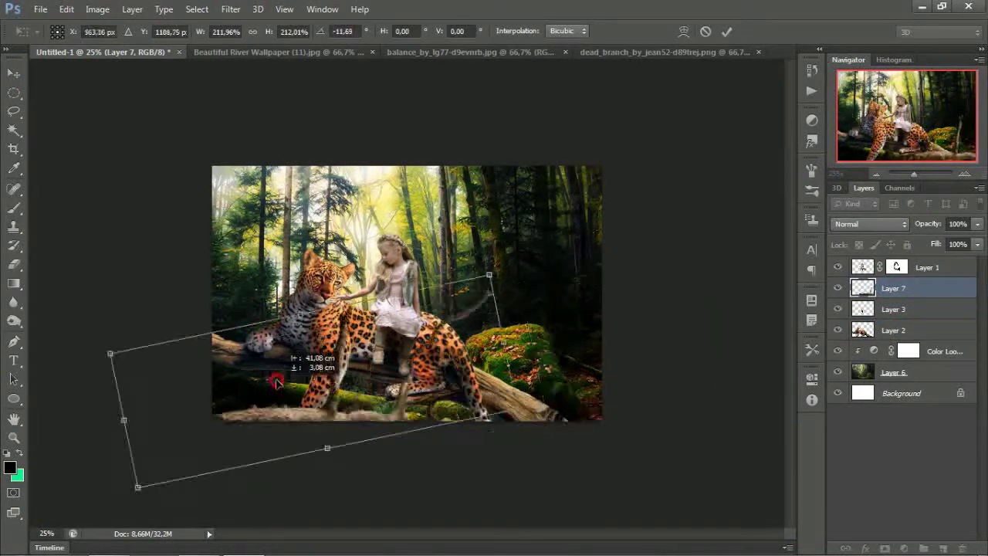
pyautogui.press('Return')
# Step: Darken the branch with Curves, then move and rotate it into the lower right
pyautogui.hotkey('ctrl', '+')
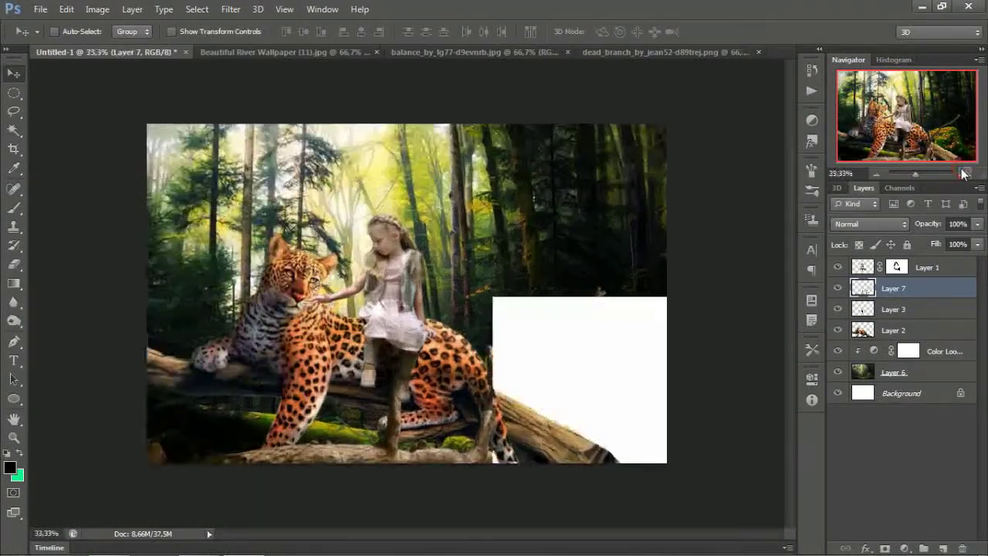
pyautogui.hotkey('ctrl', 'm')
pyautogui.moveTo(695, 311); pyautogui.dragTo(699, 335)
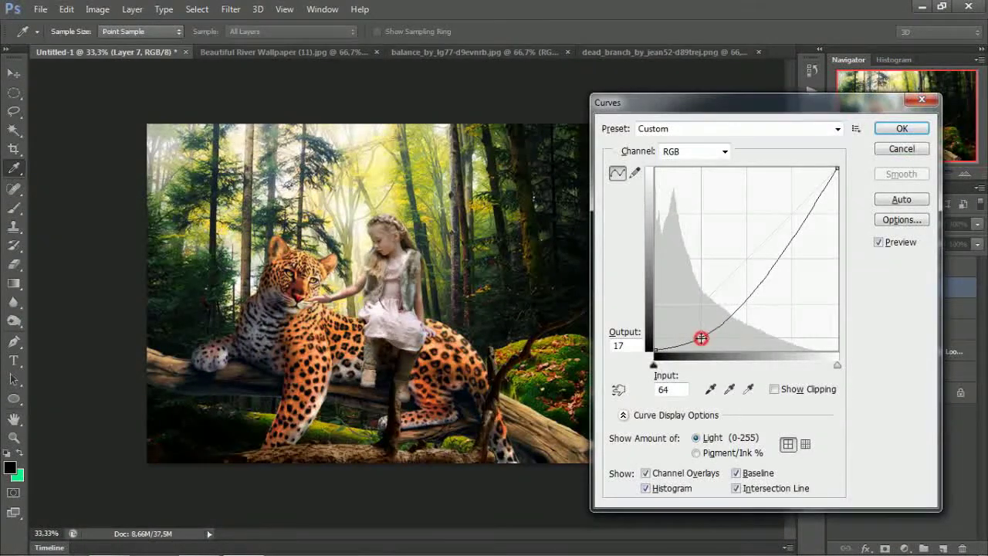
pyautogui.click(901, 129)
pyautogui.moveTo(432, 382); pyautogui.dragTo(610, 393)
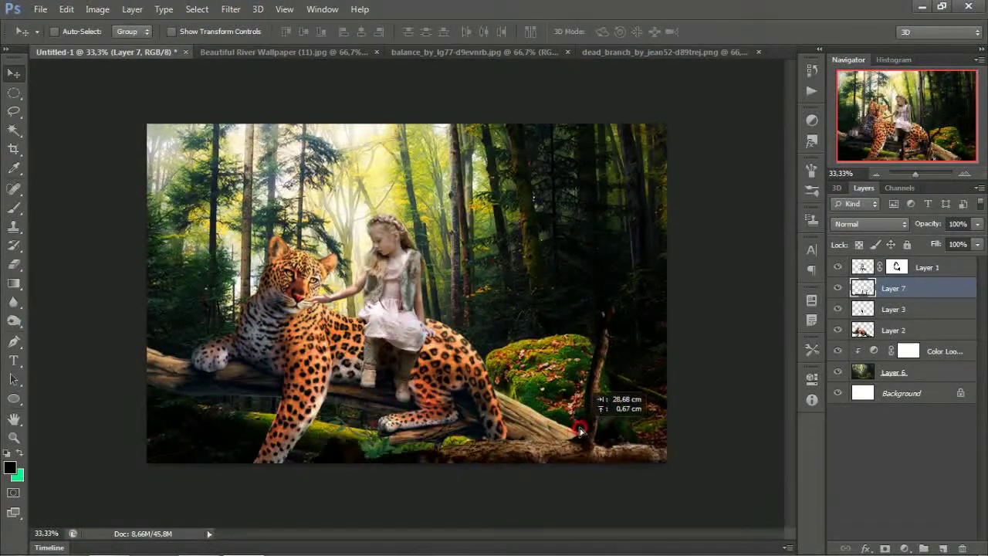
pyautogui.hotkey('ctrl', 't')
pyautogui.moveTo(679, 463); pyautogui.dragTo(656, 347)
pyautogui.press('Return')
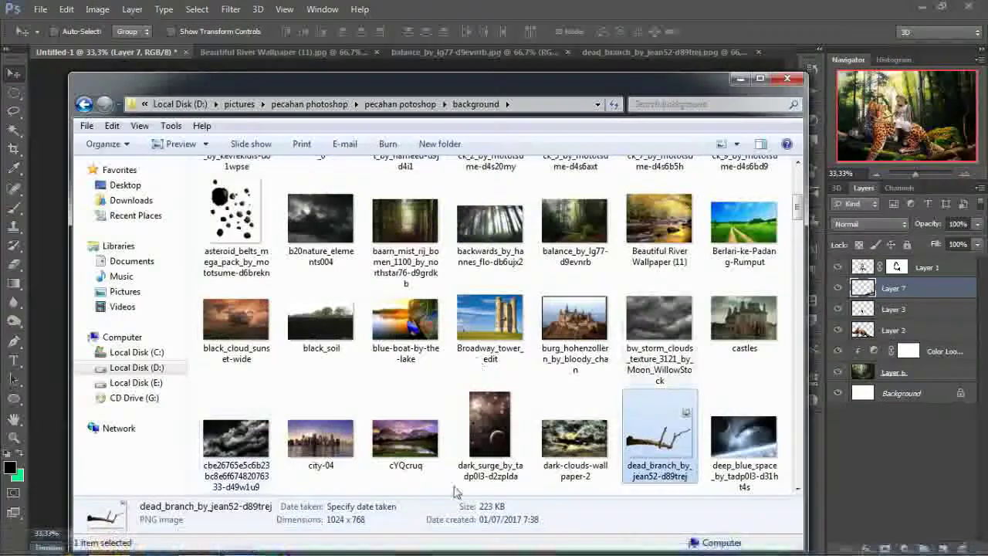
# Step: Find the tree image in the stock folder and drag it into the composition
pyautogui.press('Left')
pyautogui.press('Left')
pyautogui.press('Return')
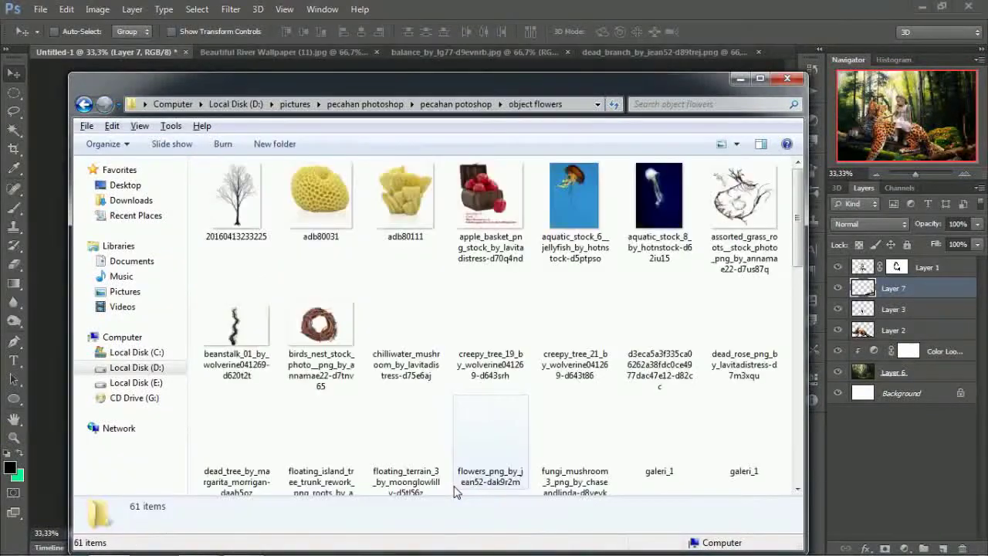
pyautogui.press('Left')
pyautogui.press('Down')
pyautogui.press('Down')
pyautogui.press('Down')
pyautogui.press('Down')
pyautogui.press('Down')
pyautogui.press('Down')
pyautogui.press('Down')
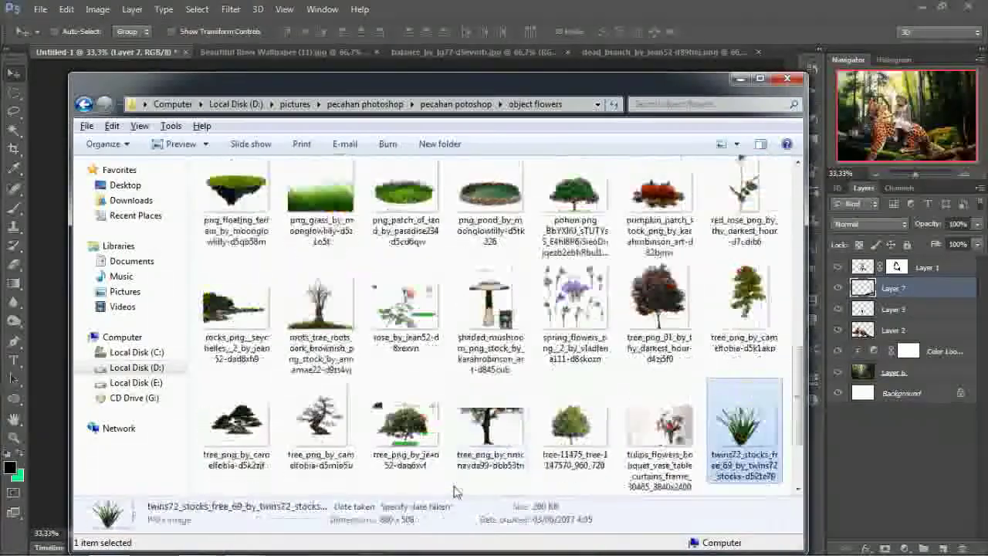
pyautogui.press('Left')
pyautogui.press('Left')
pyautogui.press('Left')
pyautogui.click(716, 80)
pyautogui.moveTo(363, 231)
pyautogui.mouseDown()
pyautogui.moveTo(257, 269)
pyautogui.moveTo(136, 348)
pyautogui.mouseUp()
# Step: Enlarge the tree with Free Transform and place it to frame the left edge
pyautogui.hotkey('ctrl', 't')
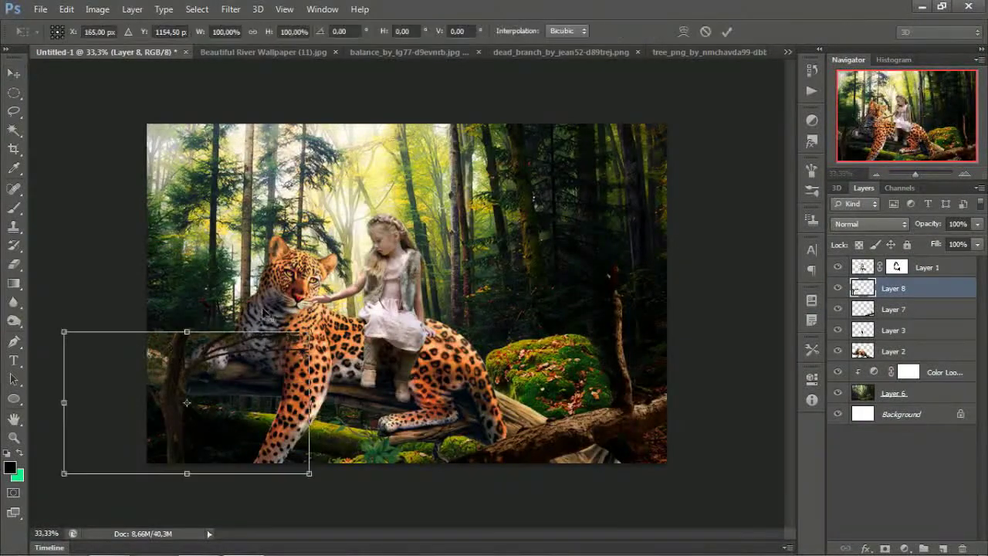
pyautogui.moveTo(255, 331); pyautogui.dragTo(435, 260)
pyautogui.moveTo(507, 203)
pyautogui.mouseDown()
pyautogui.moveTo(230, 224)
pyautogui.moveTo(159, 205)
pyautogui.mouseUp()
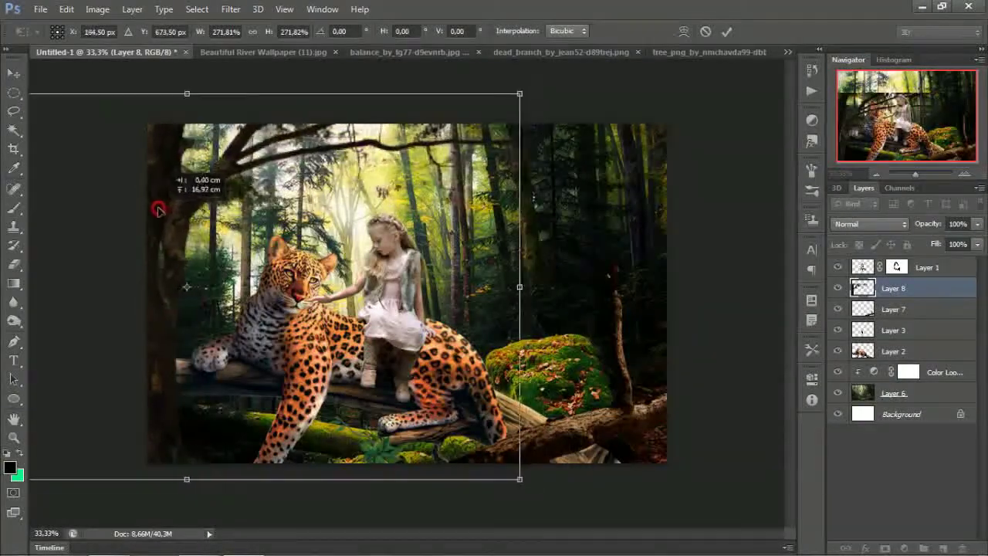
pyautogui.moveTo(514, 92)
pyautogui.mouseDown()
pyautogui.moveTo(549, 71)
pyautogui.moveTo(385, 154)
pyautogui.mouseUp()
pyautogui.press('Return')
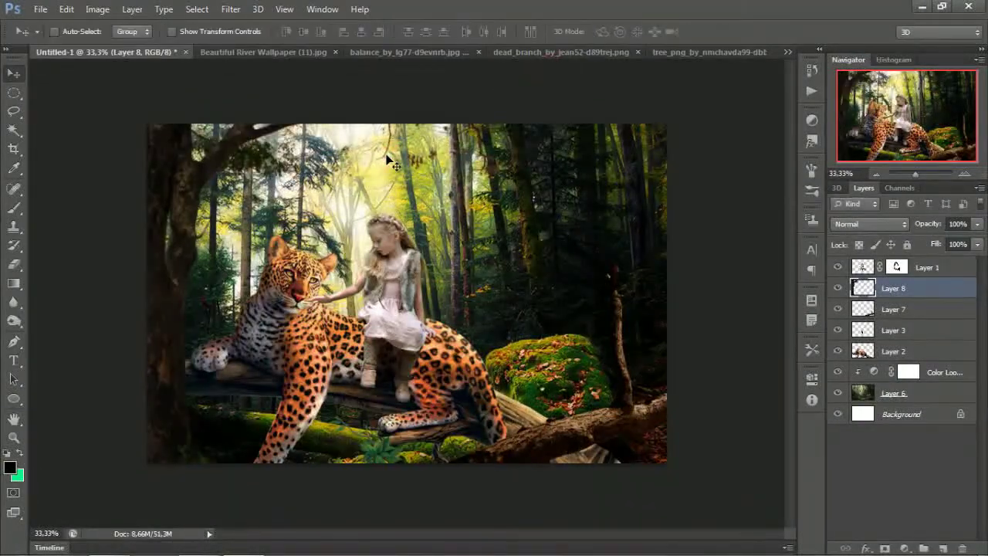
# Step: Darken the tree with a Curves adjustment and reposition it in the scene
pyautogui.hotkey('ctrl', 'm')
pyautogui.moveTo(701, 304)
pyautogui.mouseDown()
pyautogui.moveTo(710, 322)
pyautogui.moveTo(690, 312)
pyautogui.mouseUp()
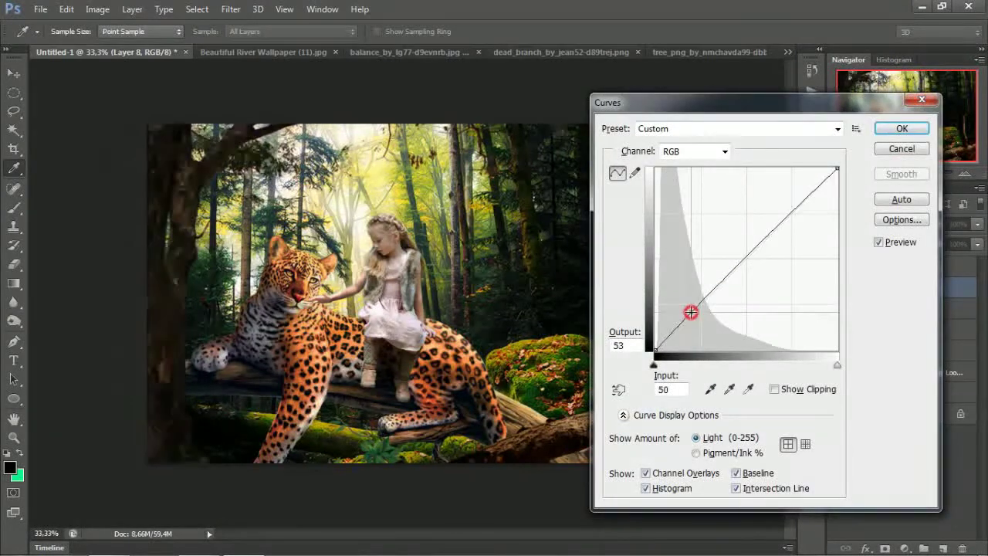
pyautogui.press('Return')
pyautogui.press('v')
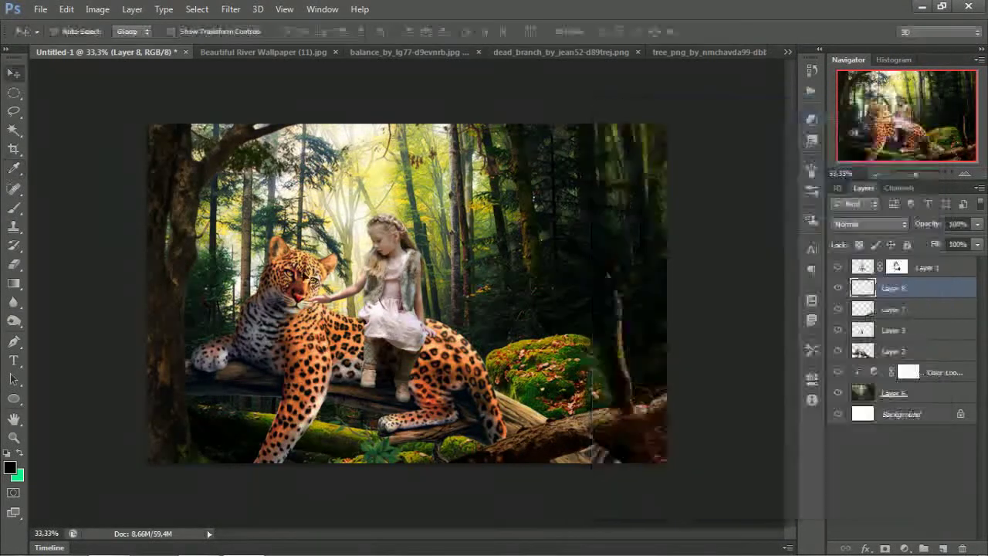
pyautogui.moveTo(136, 335)
pyautogui.mouseDown()
pyautogui.moveTo(149, 349)
pyautogui.moveTo(597, 308)
pyautogui.moveTo(716, 315)
pyautogui.moveTo(705, 318)
pyautogui.mouseUp()
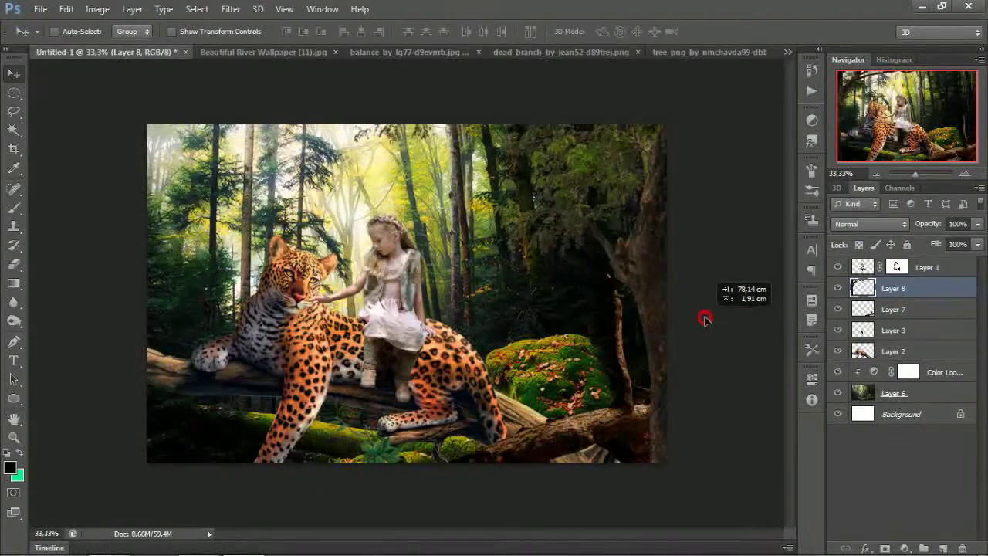
# Step: Brighten the tree with a raised curve and slide it far left so branches overhang the top
pyautogui.hotkey('ctrl', 'm')
pyautogui.moveTo(737, 101); pyautogui.dragTo(802, 101)
pyautogui.click(785, 307)
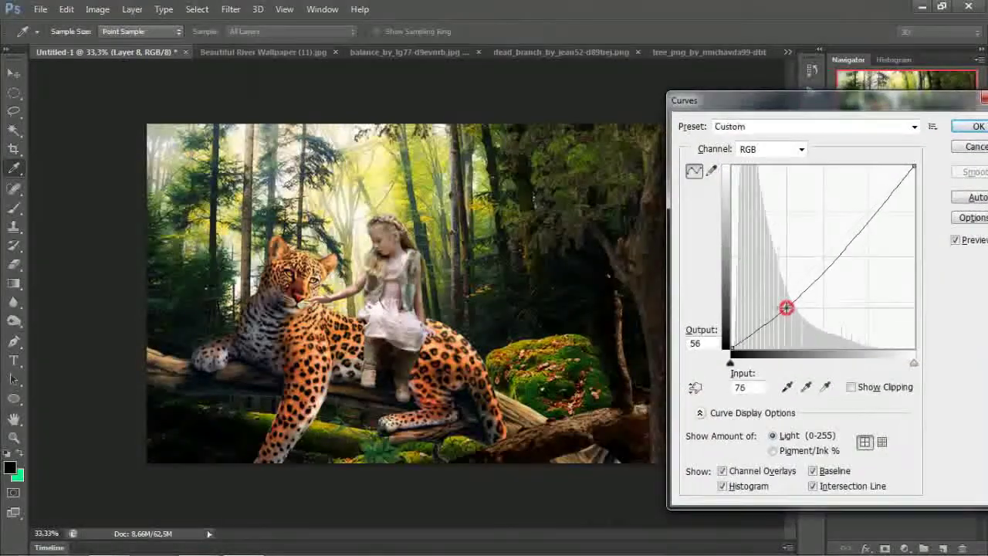
pyautogui.moveTo(786, 307); pyautogui.dragTo(764, 285)
pyautogui.click(974, 126)
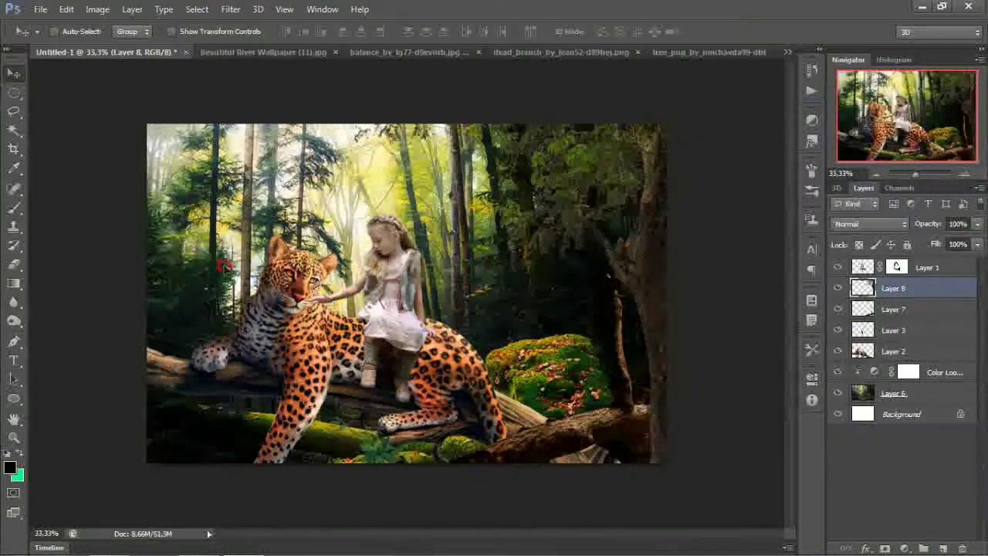
pyautogui.moveTo(603, 251)
pyautogui.mouseDown()
pyautogui.moveTo(63, 256)
pyautogui.moveTo(70, 284)
pyautogui.mouseUp()
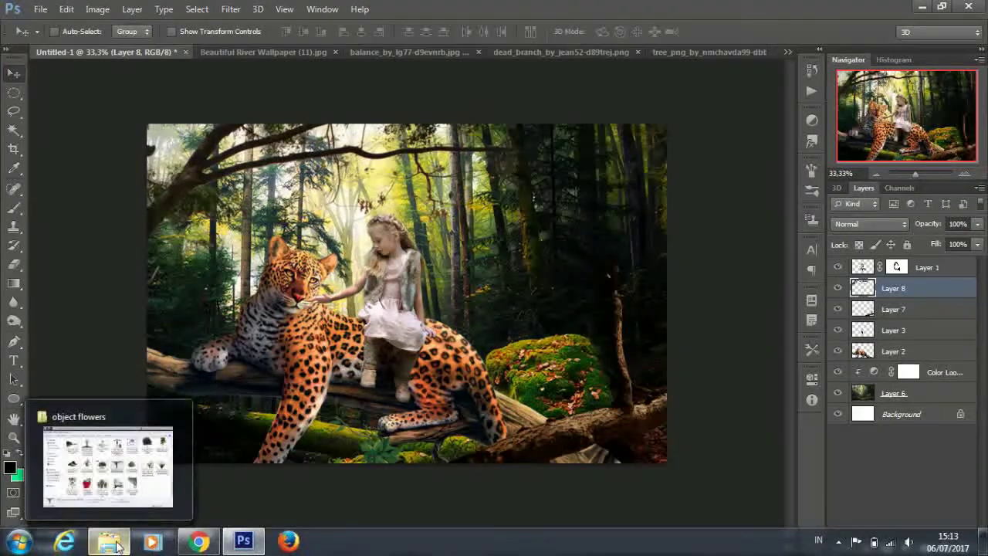
# Step: Browse the stock object images folder in Windows Explorer
pyautogui.click(116, 546)
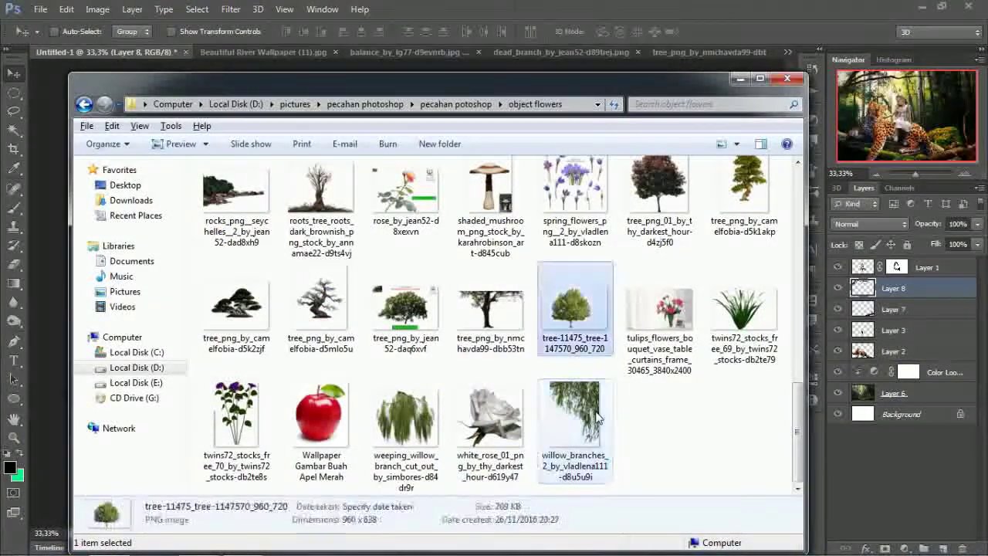
pyautogui.scroll(3, 598, 416)
pyautogui.press('Up')
pyautogui.press('Up')
pyautogui.press('Up')
pyautogui.press('Up')
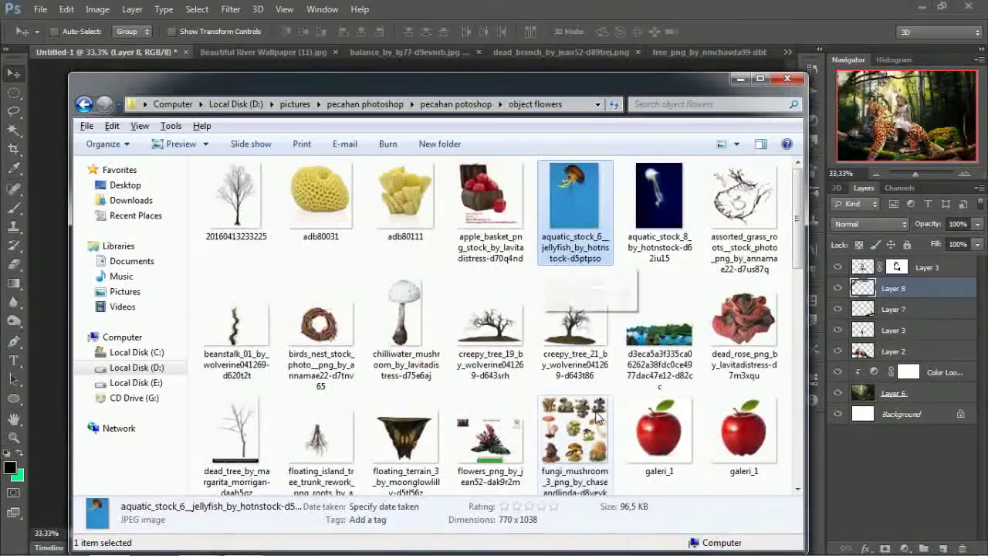
pyautogui.press('Down')
pyautogui.press('Down')
pyautogui.press('Down')
pyautogui.press('Down')
pyautogui.press('Down')
pyautogui.press('Down')
pyautogui.press('Down')
pyautogui.press('Down')
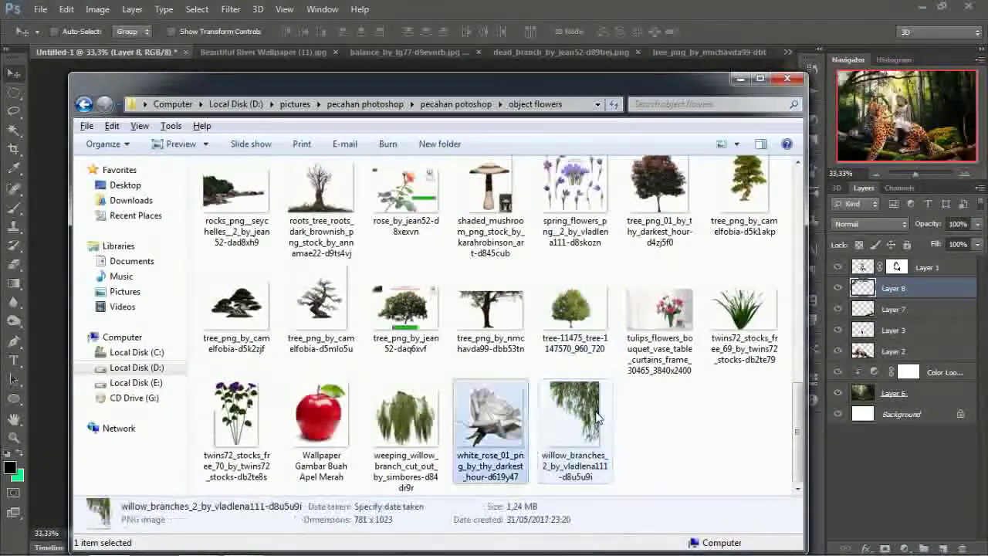
pyautogui.press('Left')
pyautogui.press('Left')
pyautogui.press('Left')
pyautogui.press('Right')
pyautogui.press('Right')
pyautogui.press('Right')
pyautogui.press('Up')
pyautogui.press('Up')
pyautogui.press('Up')
pyautogui.press('Up')
pyautogui.press('Up')
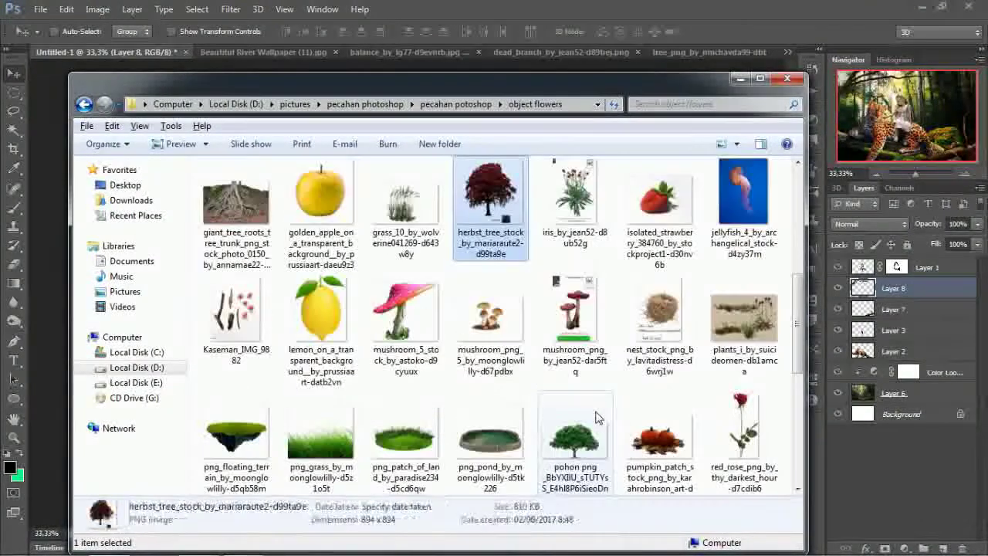
pyautogui.press('Up')
pyautogui.press('Up')
pyautogui.press('Left')
pyautogui.press('Left')
pyautogui.press('Left')
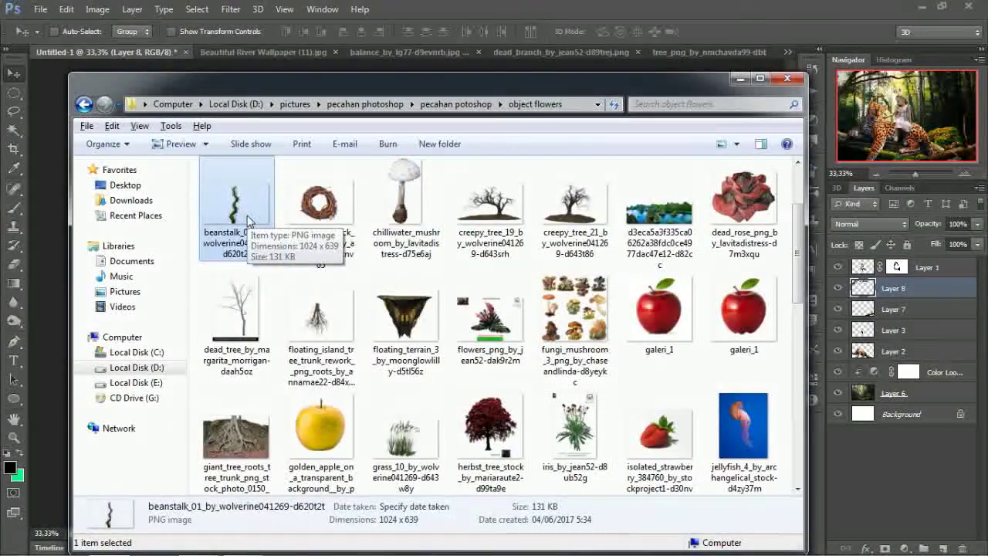
pyautogui.press('Down')
pyautogui.press('Down')
pyautogui.press('Down')
pyautogui.press('Down')
pyautogui.press('Down')
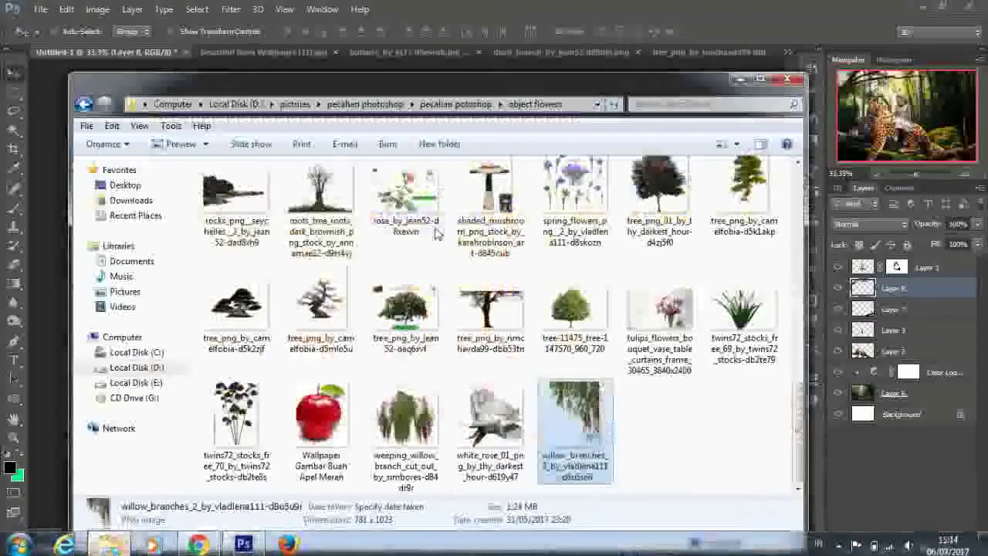
# Step: Open twisted_branch from the objek tambahan folder as a new Photoshop document
pyautogui.press('BackSpace')
pyautogui.press('Return')
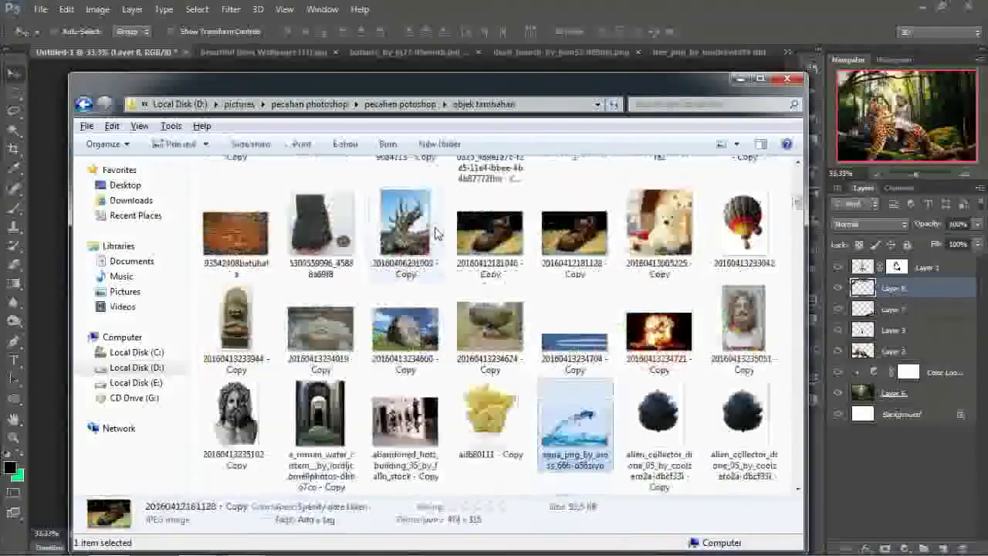
pyautogui.press('Down')
pyautogui.press('Down')
pyautogui.press('Down')
pyautogui.press('Down')
pyautogui.press('Down')
pyautogui.press('Down')
pyautogui.press('Down')
pyautogui.press('Down')
pyautogui.press('Down')
pyautogui.press('Down')
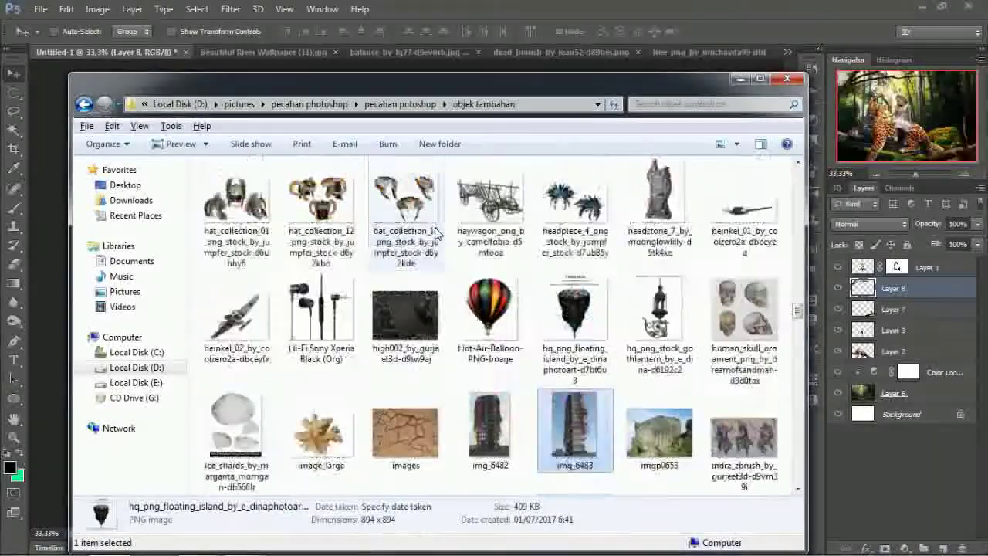
pyautogui.press('Down')
pyautogui.press('Down')
pyautogui.press('Down')
pyautogui.press('Down')
pyautogui.press('Down')
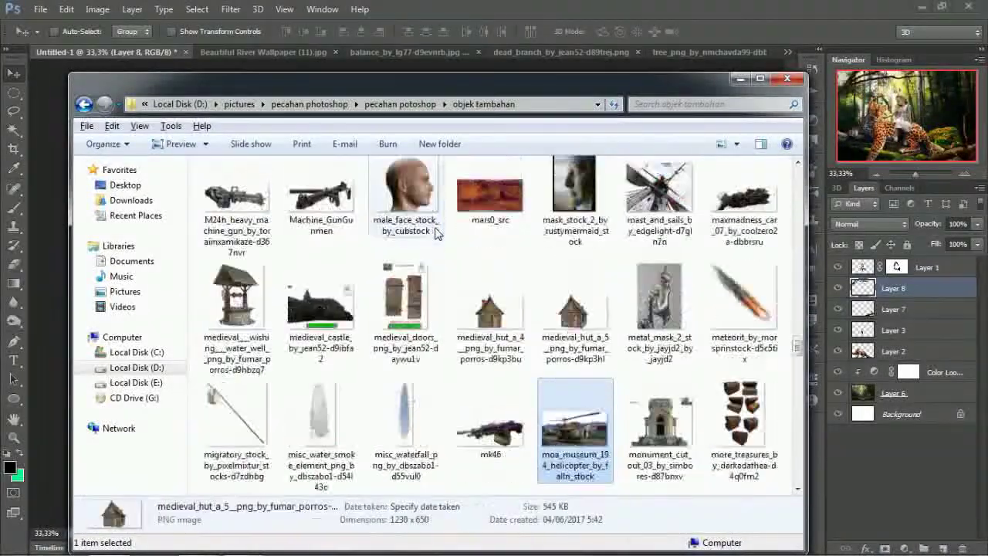
pyautogui.press('Down')
pyautogui.press('Down')
pyautogui.press('Down')
pyautogui.press('Up')
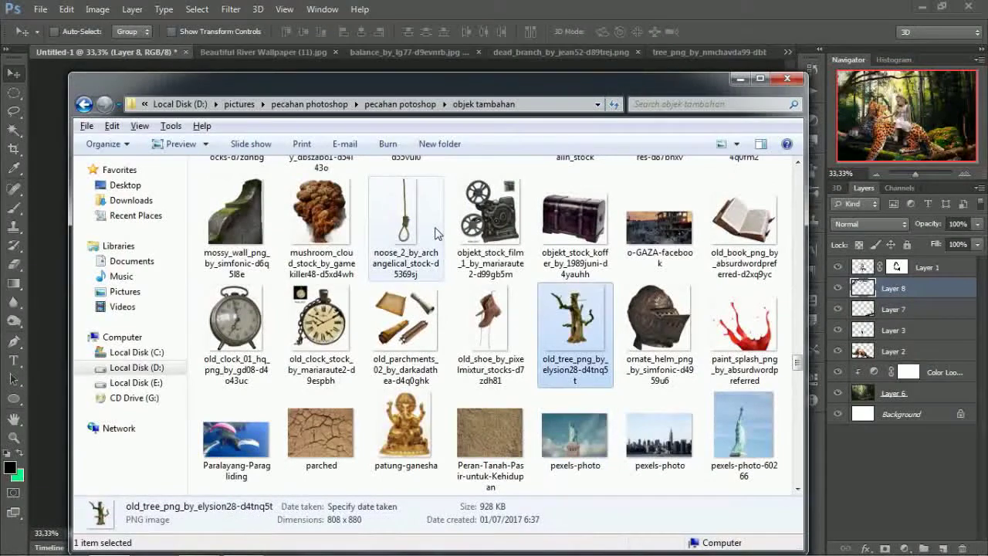
pyautogui.press('Down')
pyautogui.press('Down')
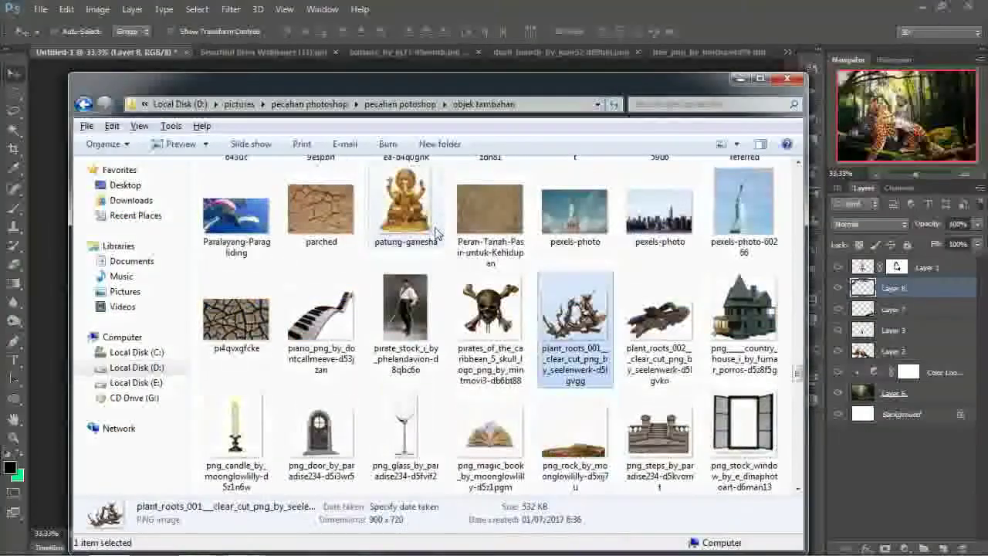
pyautogui.press('Down')
pyautogui.press('Down')
pyautogui.press('Down')
pyautogui.press('Down')
pyautogui.press('Down')
pyautogui.press('Down')
pyautogui.press('Down')
pyautogui.press('Down')
pyautogui.press('Down')
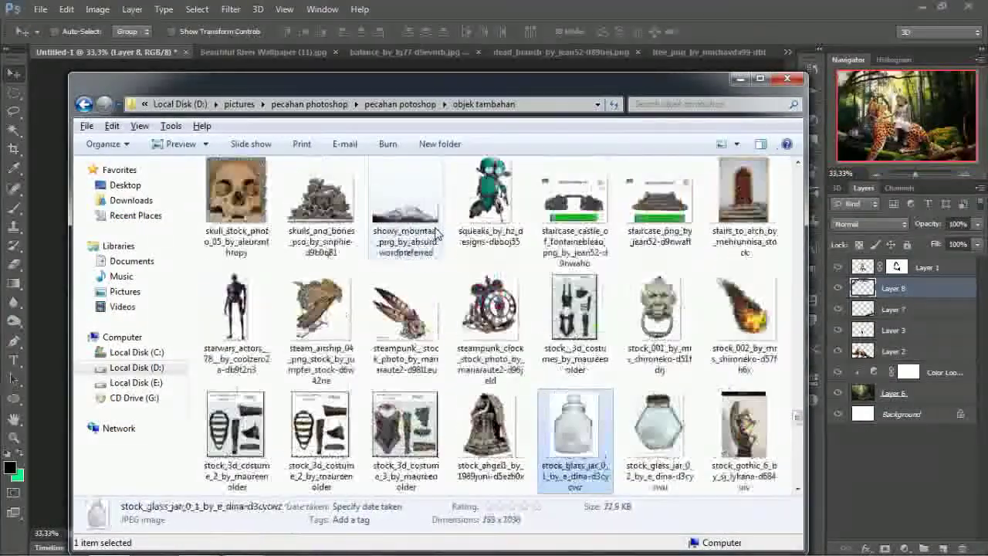
pyautogui.press('Down')
pyautogui.press('Down')
pyautogui.press('Down')
pyautogui.press('Down')
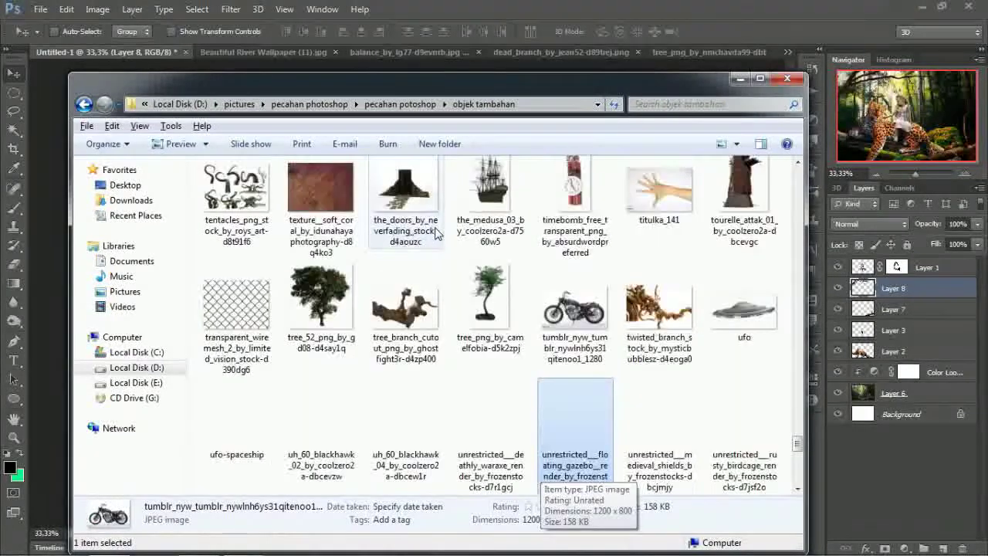
pyautogui.press('Up')
pyautogui.click(657, 293)
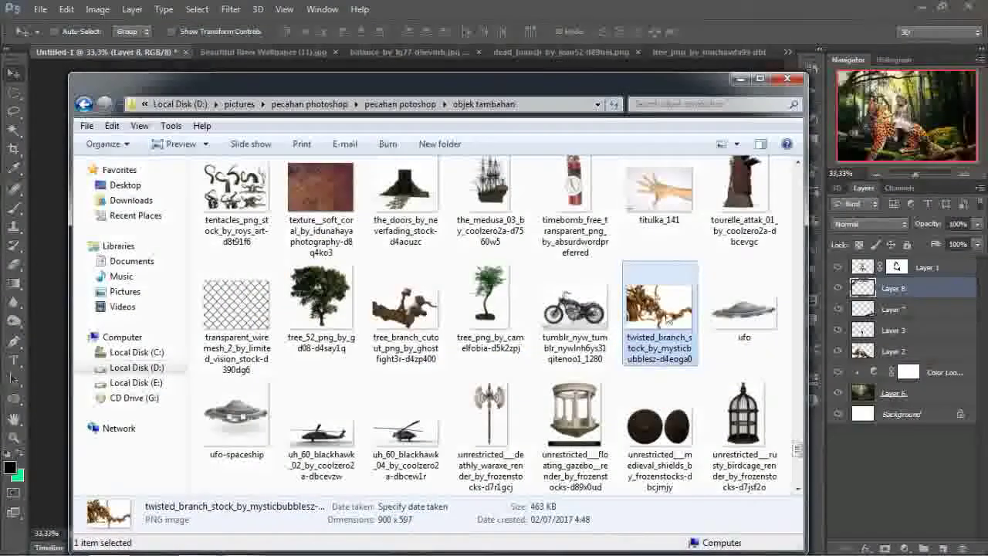
pyautogui.moveTo(657, 301); pyautogui.dragTo(776, 51)
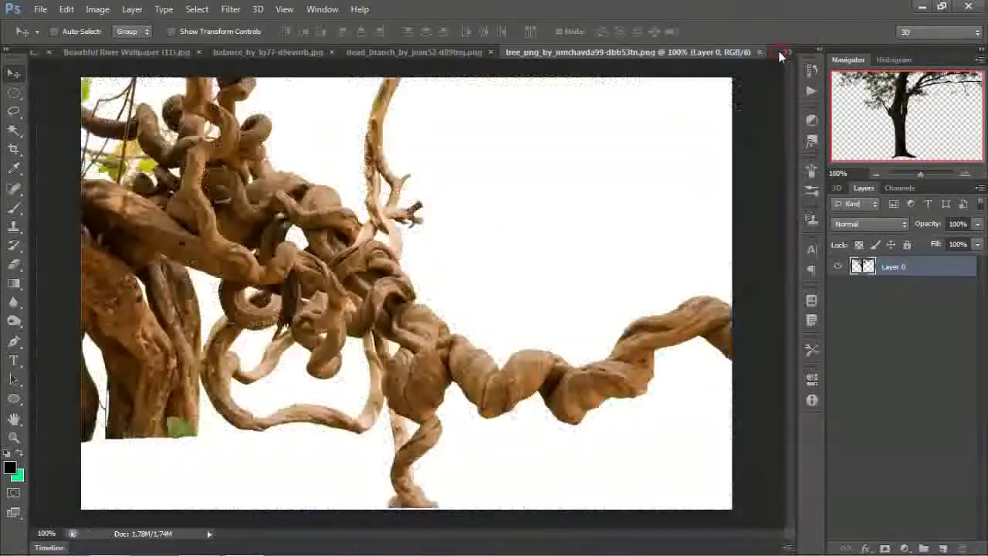
# Step: Select the white background around the twisted branch with the Magic Wand, including the gaps among the twigs
pyautogui.click(105, 52)
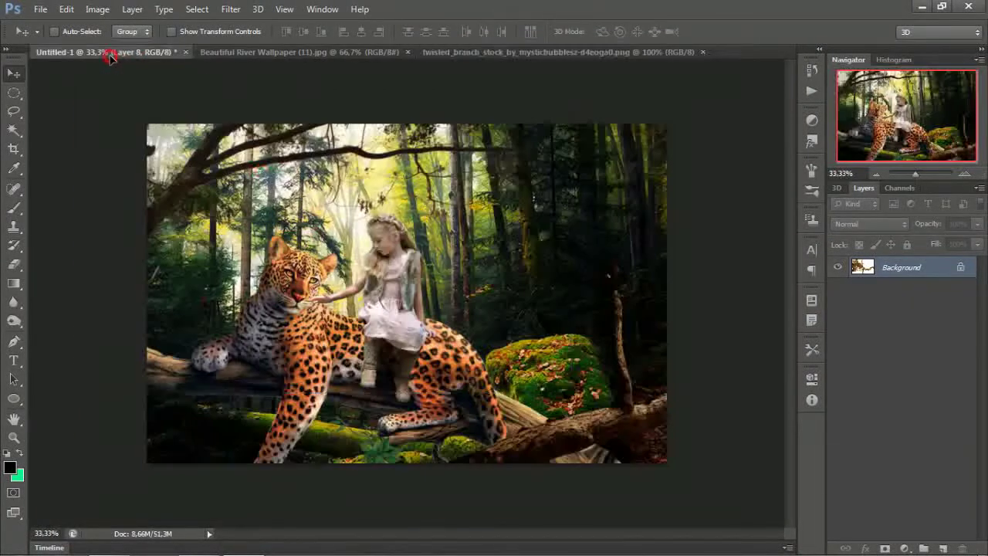
pyautogui.click(547, 52)
pyautogui.click(12, 130)
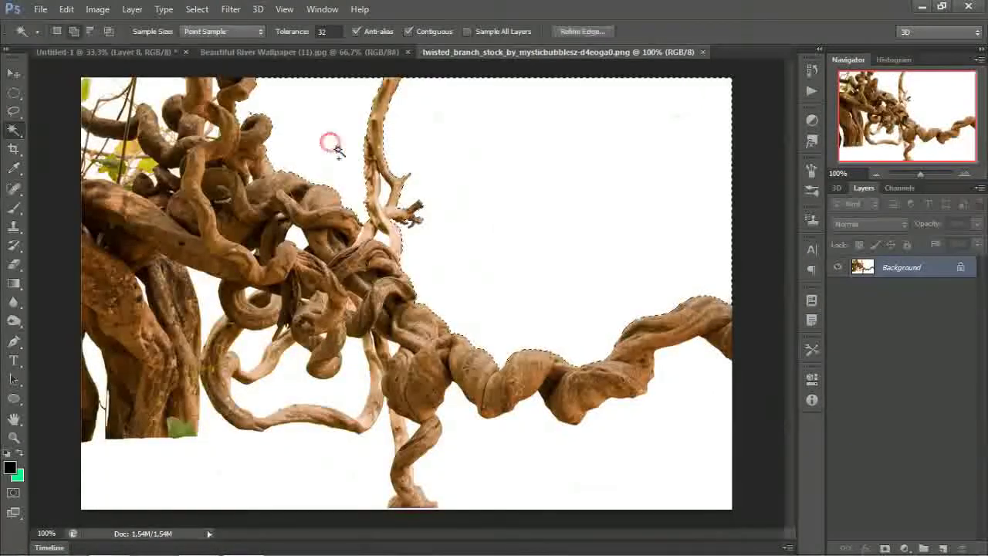
pyautogui.click(383, 237)
pyautogui.click(492, 473)
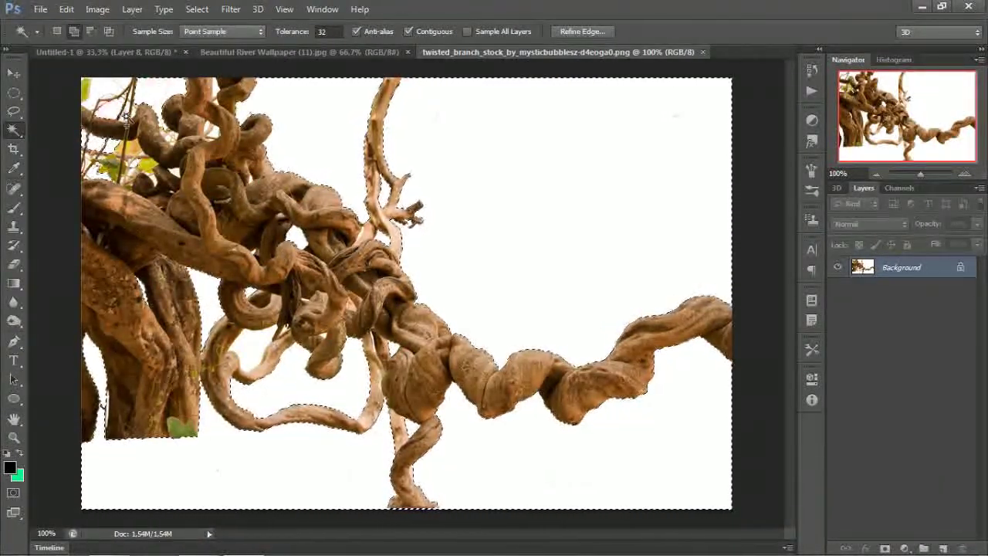
pyautogui.click(213, 133)
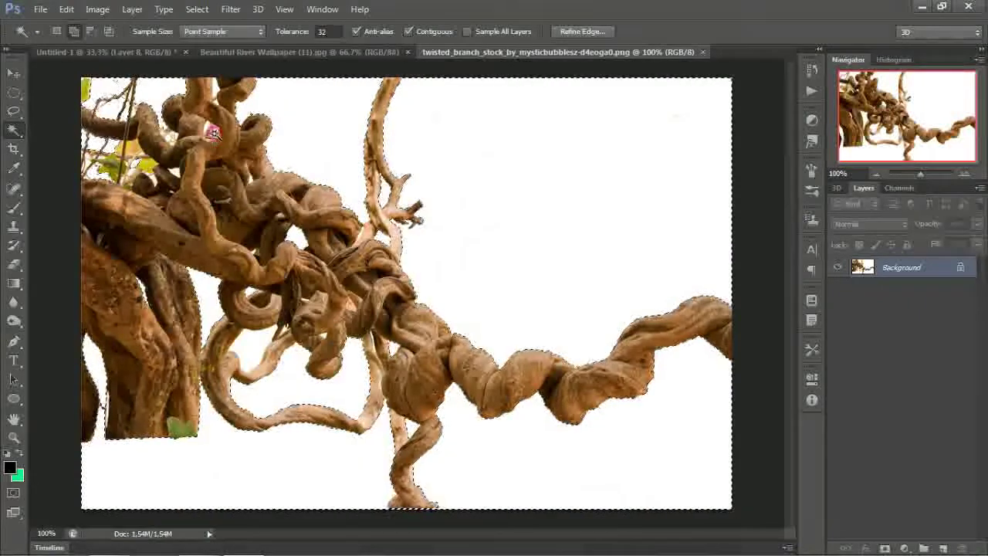
# Step: Copy the branch onto its own layer via Layer via Copy and drag it into the forest composite
pyautogui.rightClick(214, 88)
pyautogui.click(255, 412)
pyautogui.press('v')
pyautogui.moveTo(269, 326); pyautogui.dragTo(152, 438)
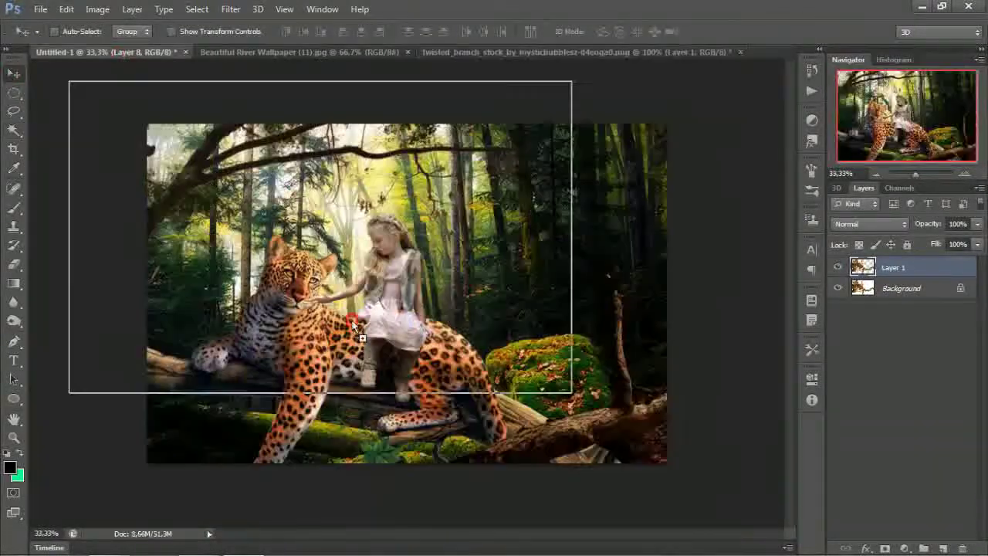
# Step: Rotate the branch about 11 degrees, enlarge it across the bottom-left, and move it below Layer 2
pyautogui.hotkey('ctrl', 't')
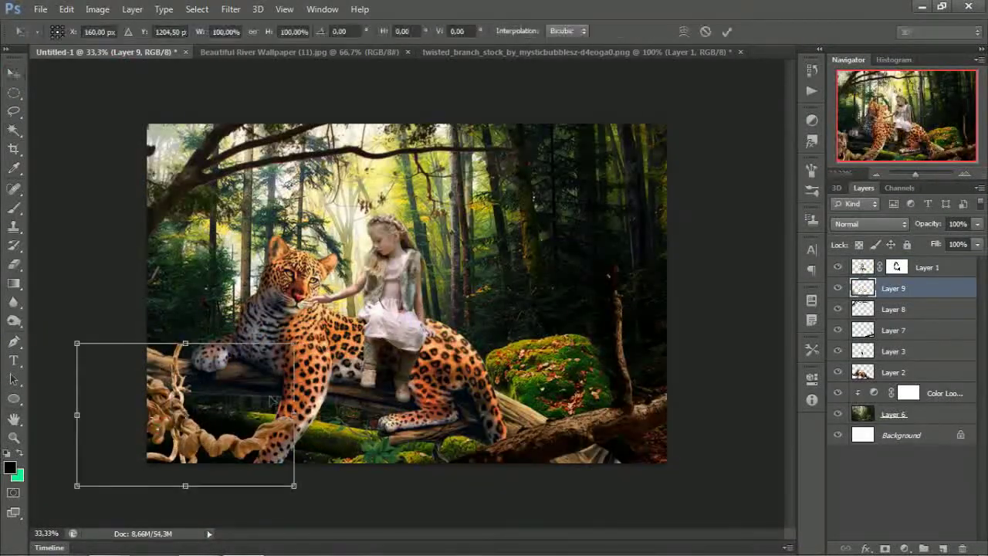
pyautogui.moveTo(309, 334); pyautogui.dragTo(349, 292)
pyautogui.moveTo(279, 322); pyautogui.dragTo(330, 319)
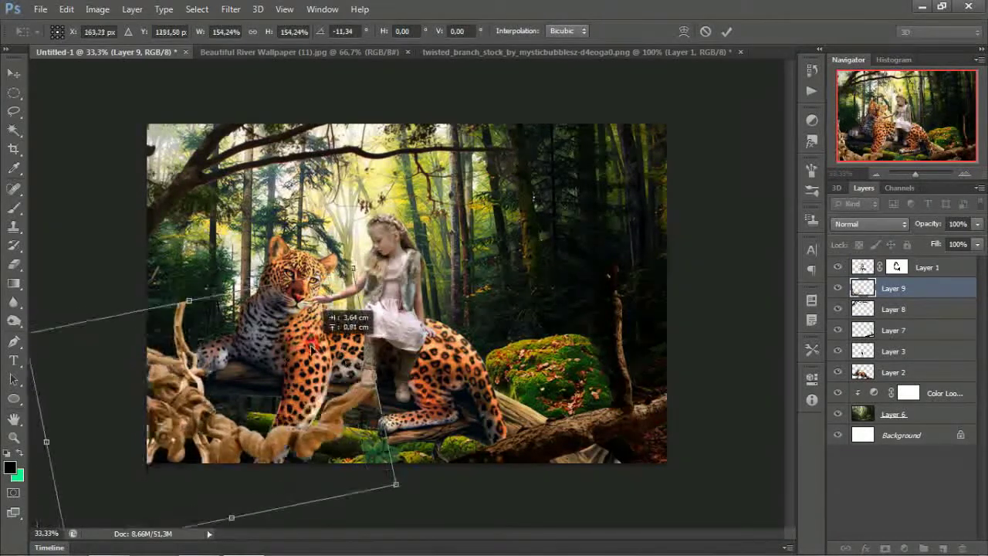
pyautogui.press('Return')
pyautogui.moveTo(895, 288); pyautogui.dragTo(893, 382)
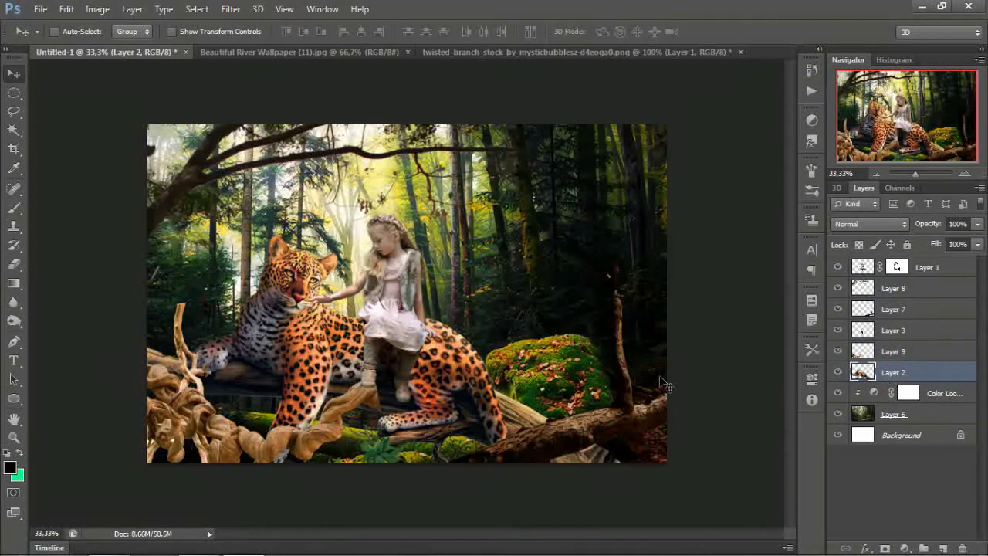
# Step: Darken Layer 9 with a Curves adjustment
pyautogui.click(893, 351)
pyautogui.hotkey('ctrl', 'm')
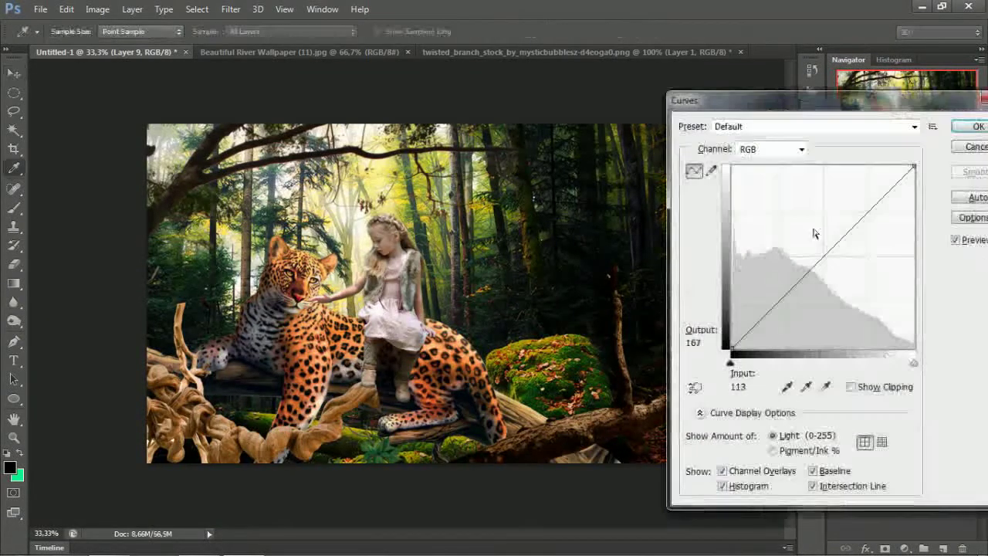
pyautogui.moveTo(807, 270); pyautogui.dragTo(813, 302)
pyautogui.press('Return')
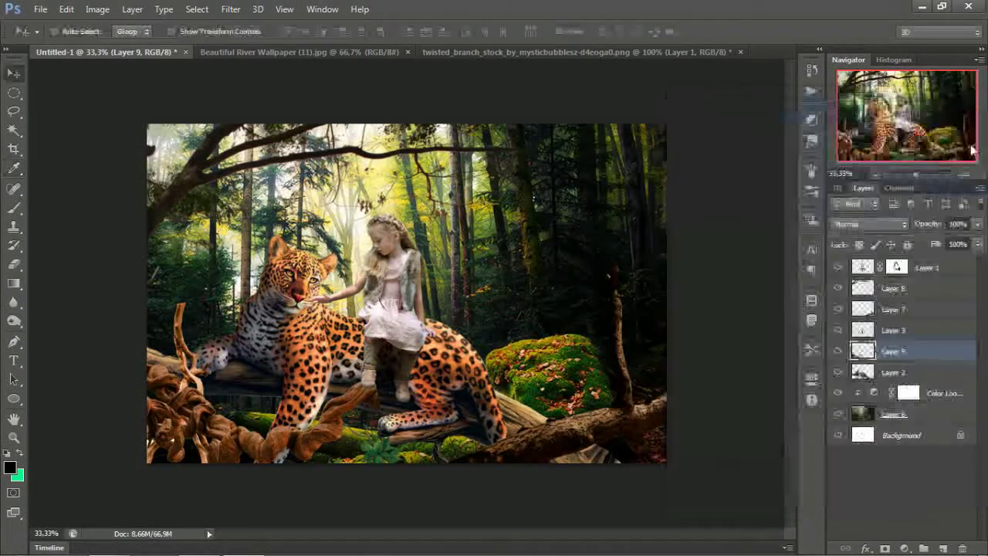
pyautogui.hotkey('ctrl', '+')
pyautogui.press('o')
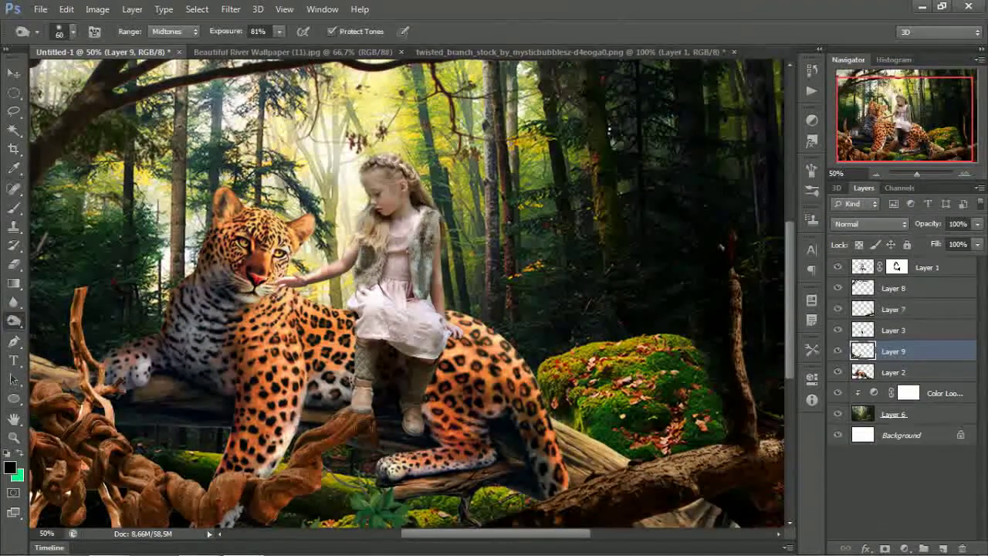
# Step: Erase Layer 9's stray edges and the part overlapping the leopard's leg
pyautogui.click(862, 267)
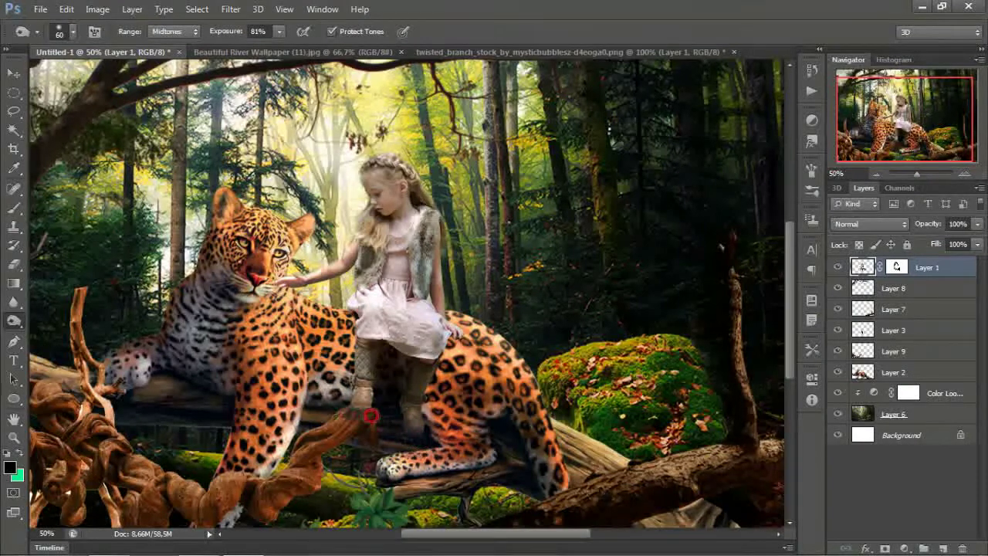
pyautogui.click(13, 263)
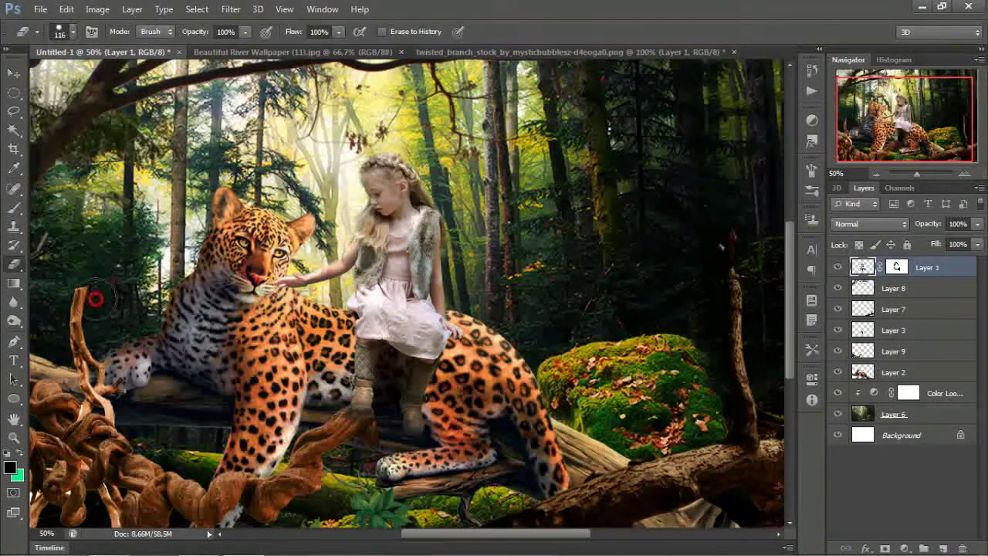
pyautogui.click(910, 349)
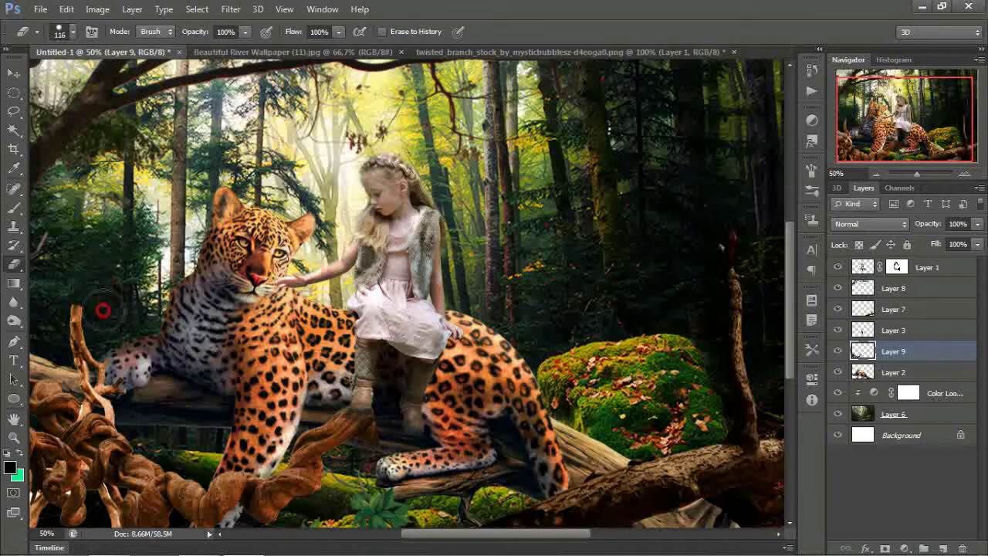
pyautogui.moveTo(58, 298)
pyautogui.mouseDown()
pyautogui.moveTo(82, 291)
pyautogui.moveTo(62, 260)
pyautogui.mouseUp()
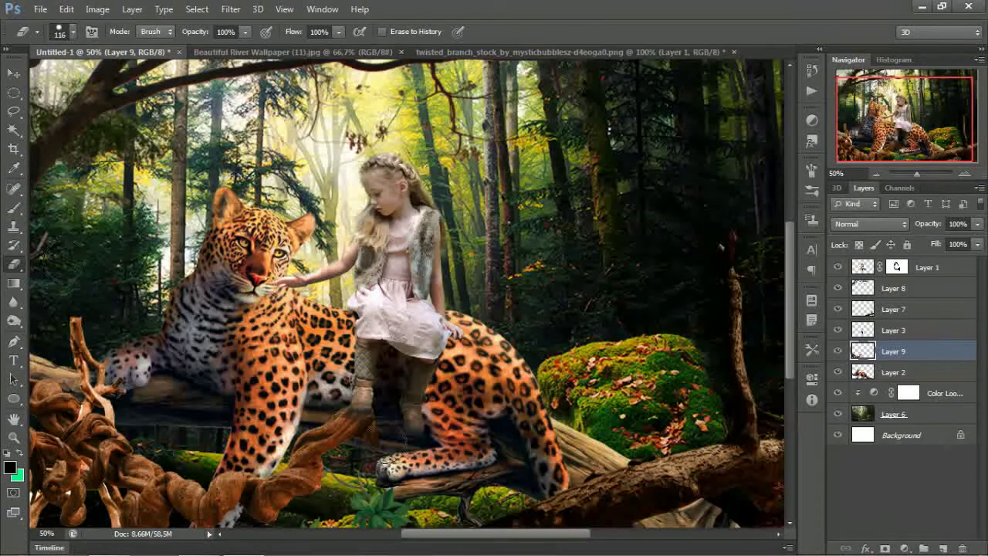
pyautogui.moveTo(391, 435)
pyautogui.mouseDown()
pyautogui.moveTo(392, 412)
pyautogui.moveTo(359, 419)
pyautogui.moveTo(388, 418)
pyautogui.mouseUp()
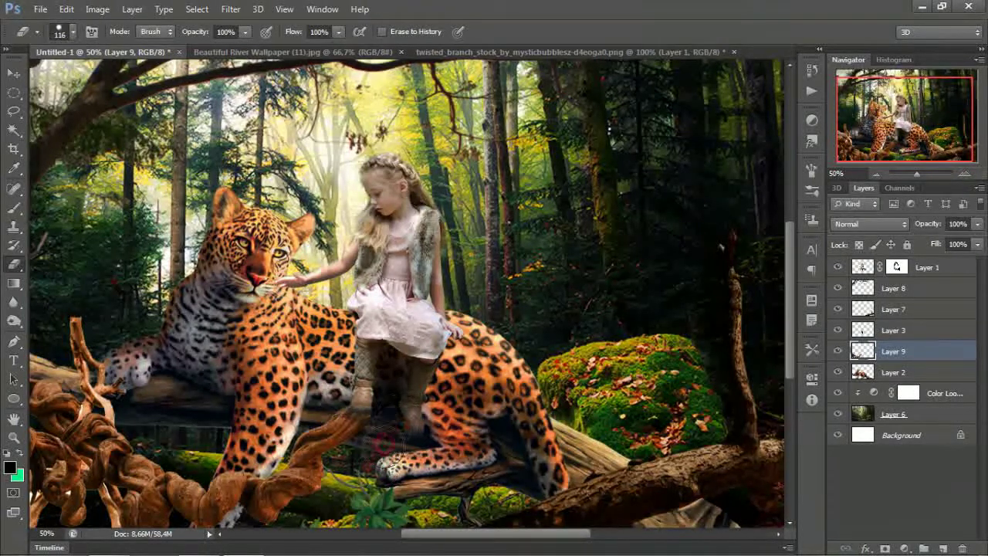
pyautogui.press('v')
pyautogui.hotkey('ctrl', '-')
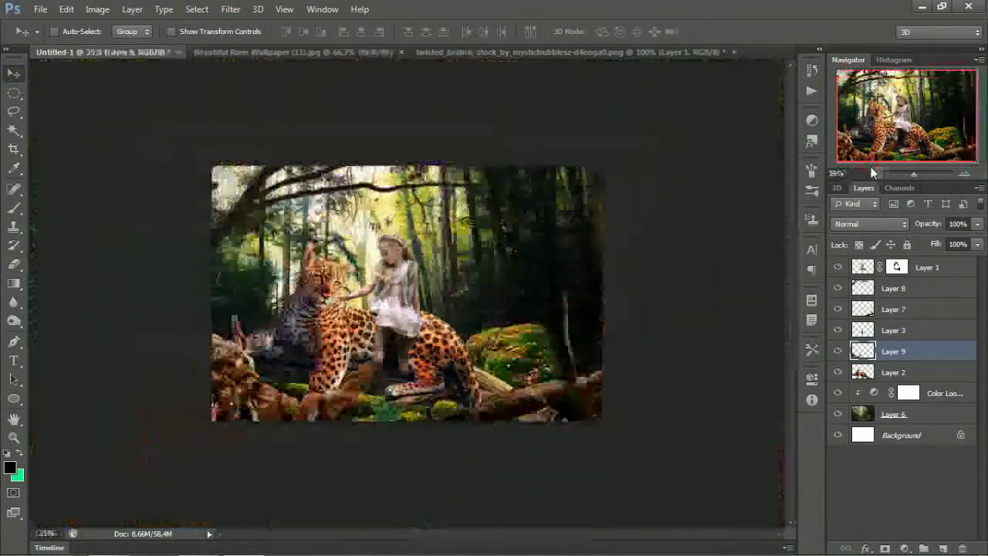
# Step: Lower Layer 9's lightness to -10, shift its hue slightly and reduce saturation
pyautogui.hotkey('ctrl', 'u')
pyautogui.moveTo(716, 369); pyautogui.dragTo(709, 371)
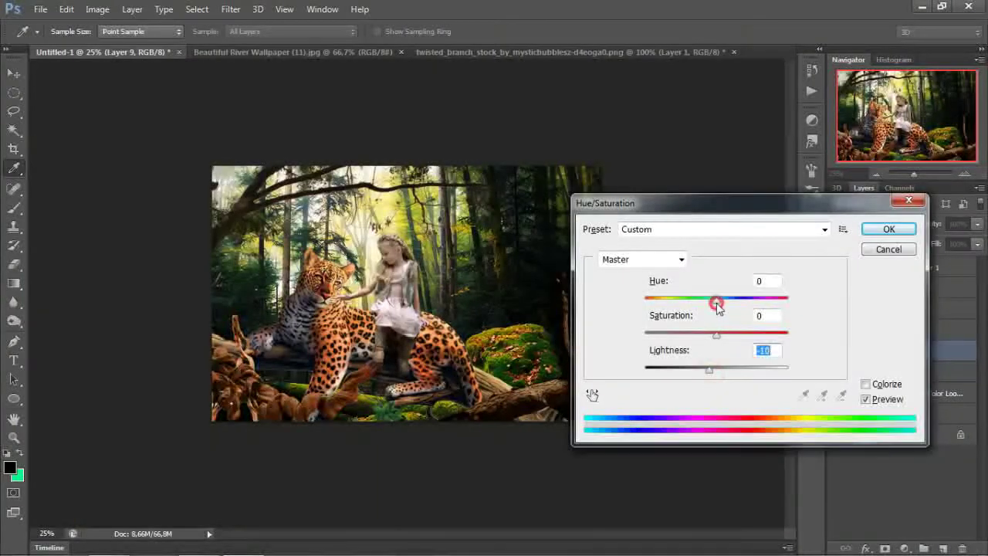
pyautogui.moveTo(716, 303)
pyautogui.mouseDown()
pyautogui.moveTo(729, 304)
pyautogui.moveTo(695, 336)
pyautogui.mouseUp()
pyautogui.click(888, 228)
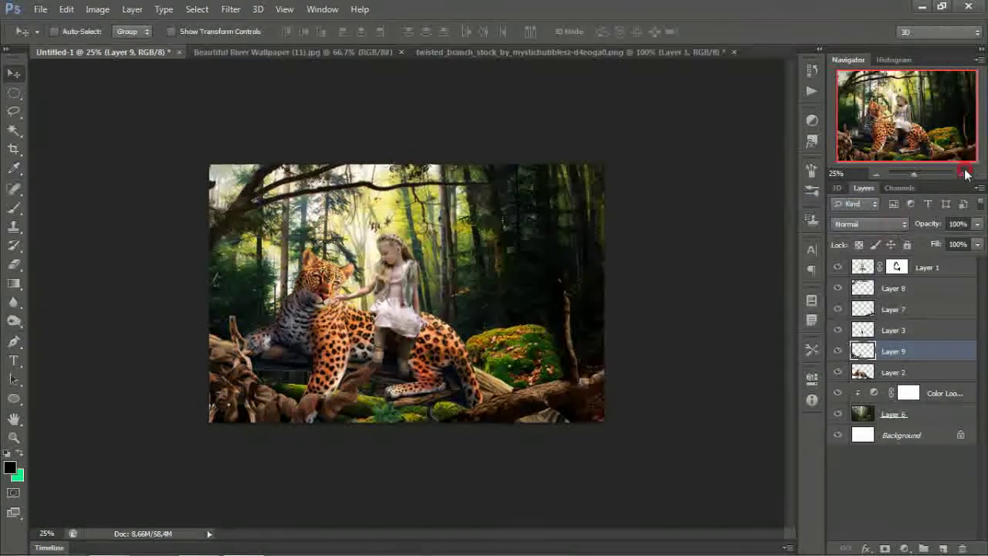
# Step: Zoom to 33.3% and bring up the Open file dialog
pyautogui.hotkey('ctrl', '+')
pyautogui.hotkey('ctrl', 'o')
pyautogui.scroll(-5, 521, 363)
# Step: Open the willow branches image from the object flowers folder
pyautogui.press('BackSpace')
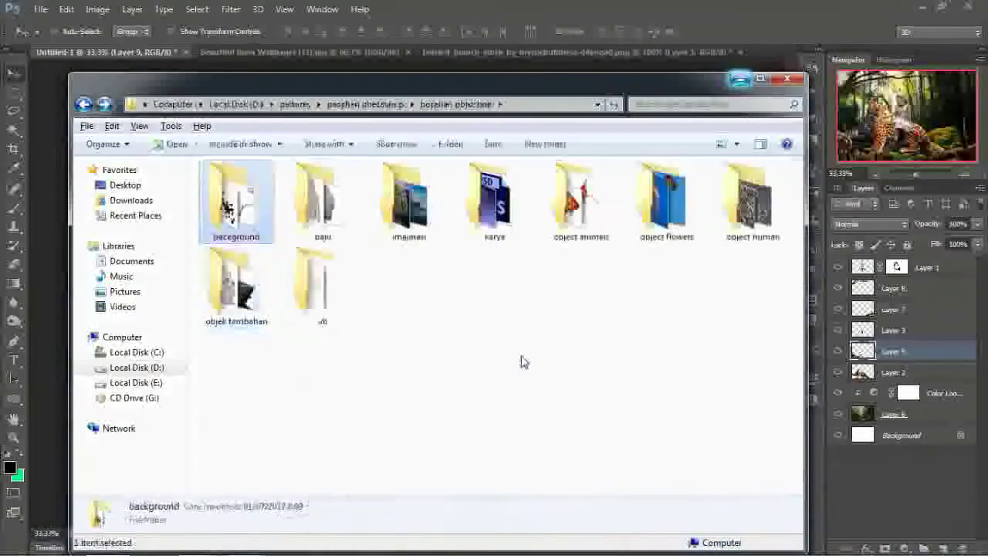
pyautogui.press('Right')
pyautogui.press('Right')
pyautogui.press('Right')
pyautogui.press('Left')
pyautogui.press('Return')
pyautogui.press('Down')
pyautogui.press('Down')
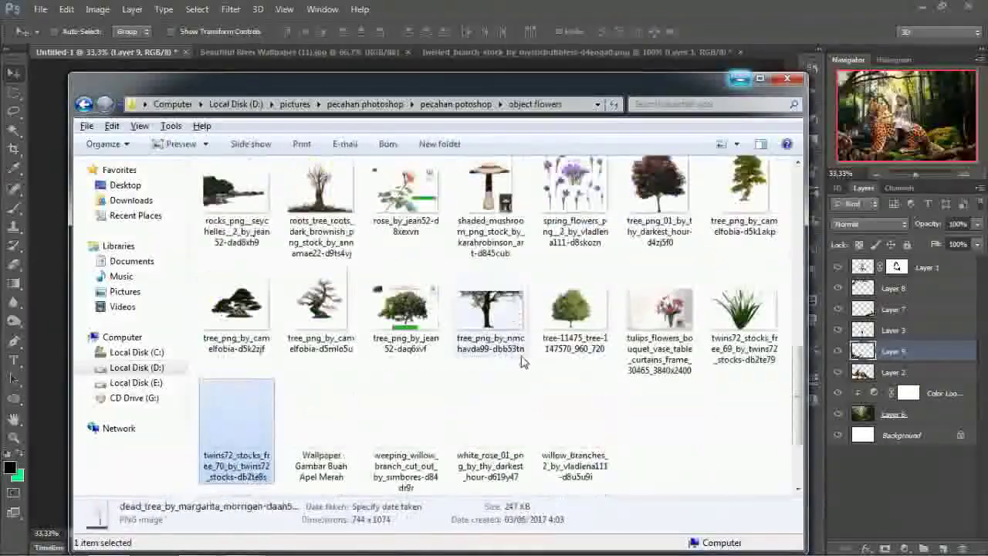
pyautogui.press('Right')
pyautogui.press('Right')
pyautogui.press('Right')
pyautogui.press('Return')
pyautogui.click(973, 7)
# Step: Place the horizontally flipped willow at top-left as the top Layer 10, with a new layer above
pyautogui.press('Return')
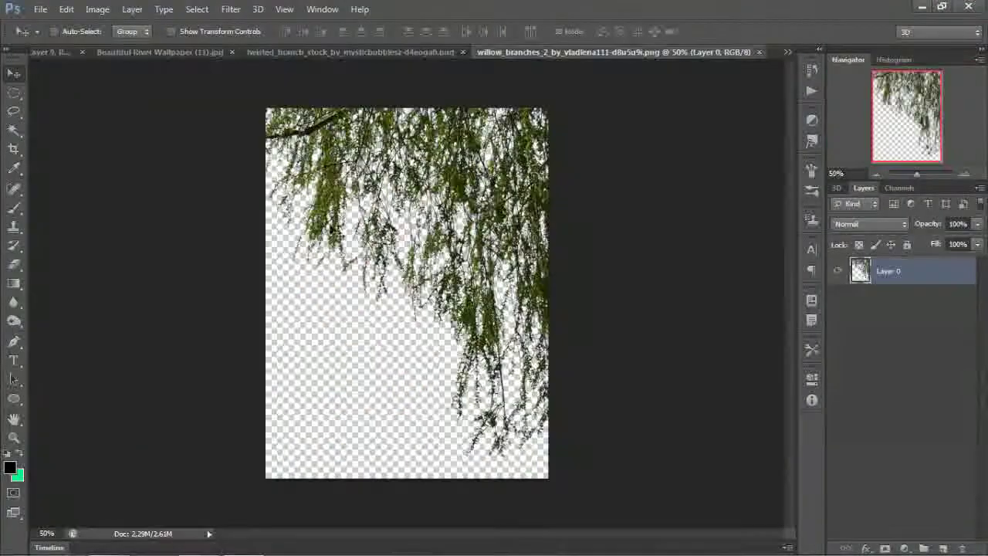
pyautogui.moveTo(402, 246); pyautogui.dragTo(275, 195)
pyautogui.hotkey('ctrl', 't')
pyautogui.rightClick(278, 198)
pyautogui.click(335, 414)
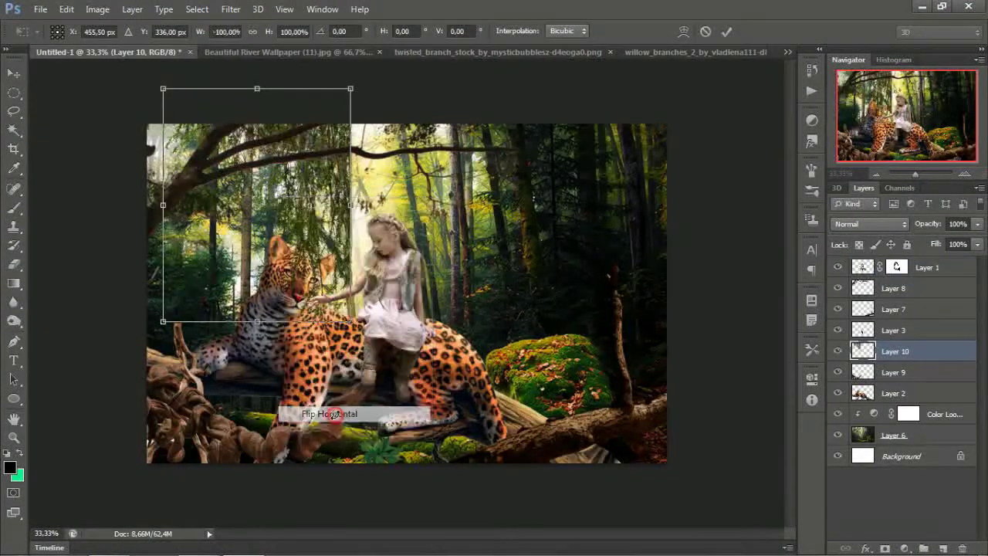
pyautogui.moveTo(251, 140); pyautogui.dragTo(223, 156)
pyautogui.press('Return')
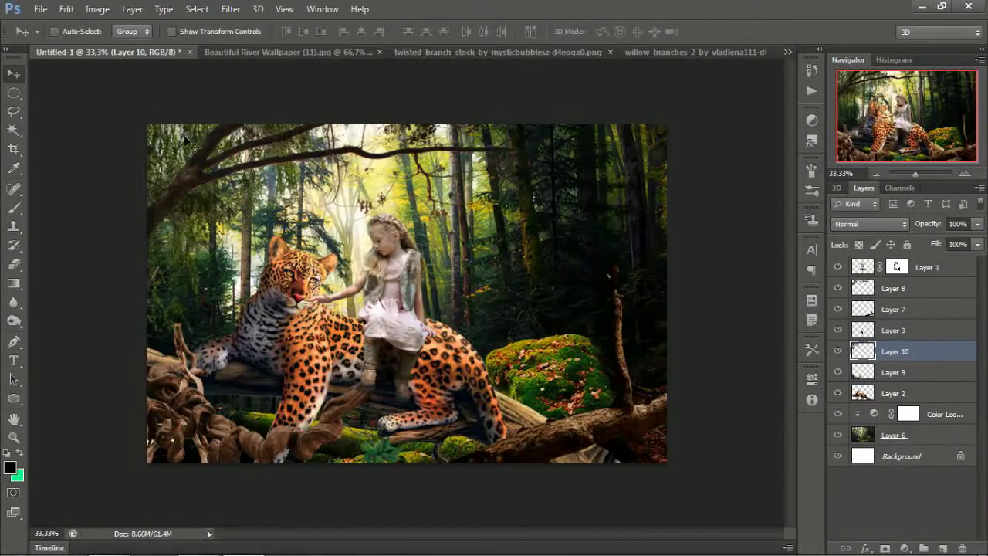
pyautogui.moveTo(923, 342); pyautogui.dragTo(909, 266)
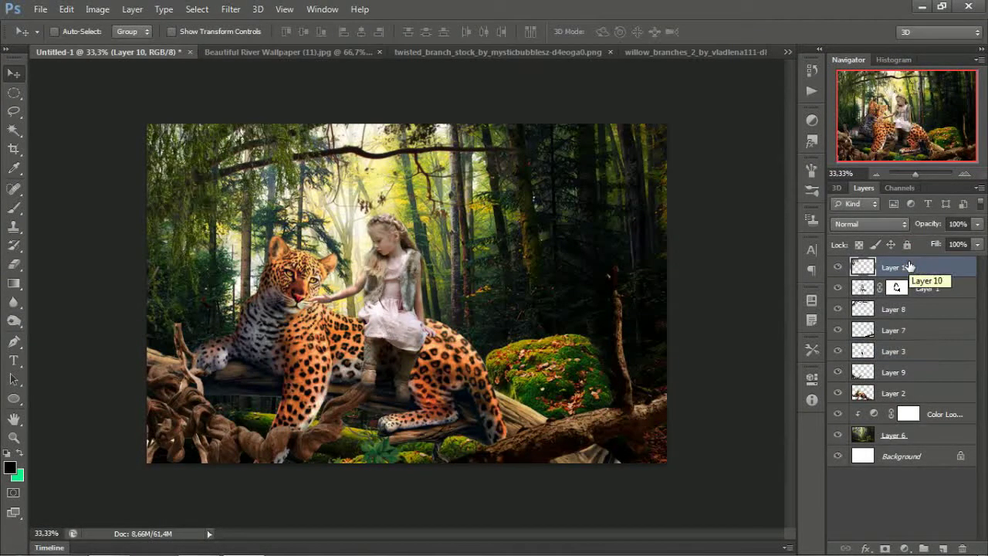
pyautogui.click(942, 548)
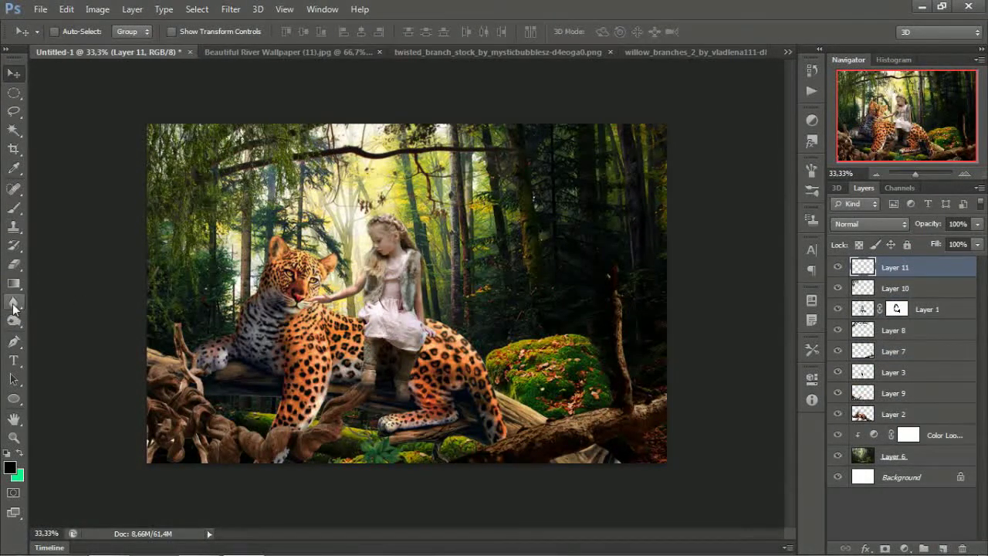
# Step: Draw a large pale yellow ellipse over the girl and leopard
pyautogui.click(13, 398)
pyautogui.click(133, 33)
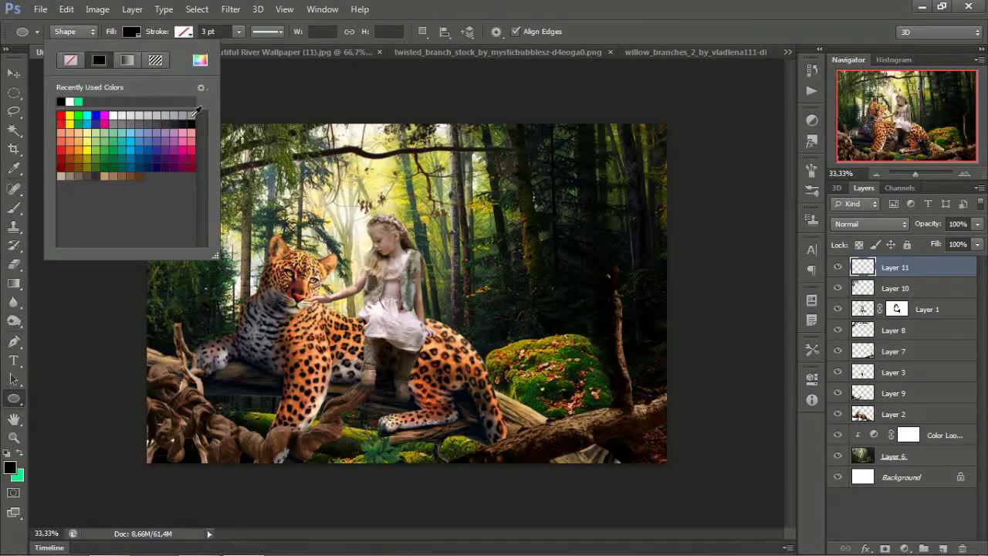
pyautogui.click(87, 132)
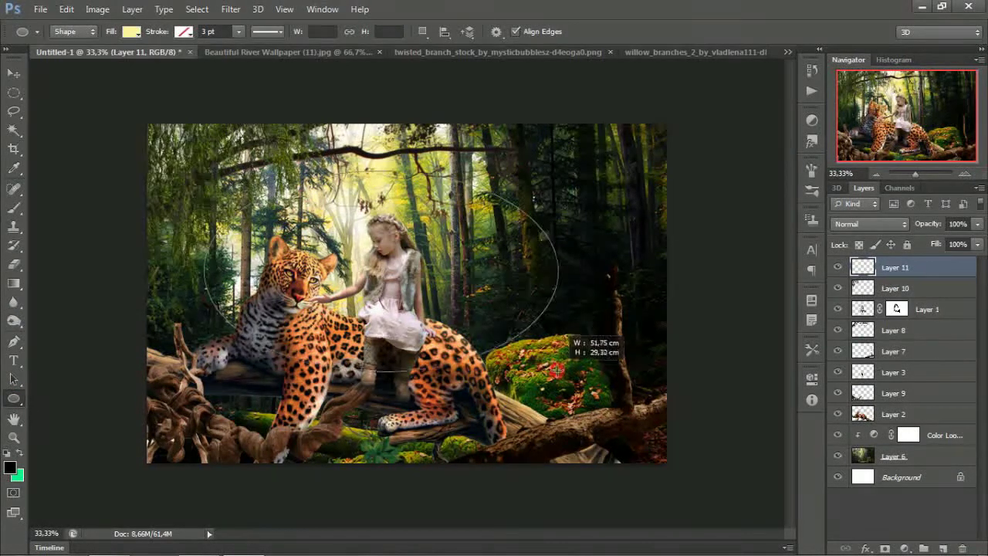
pyautogui.moveTo(204, 171); pyautogui.dragTo(555, 378)
# Step: Give Ellipse 1 a strong Gaussian Blur, Soft Light blend mode and 67% fill
pyautogui.click(230, 9)
pyautogui.moveTo(243, 169)
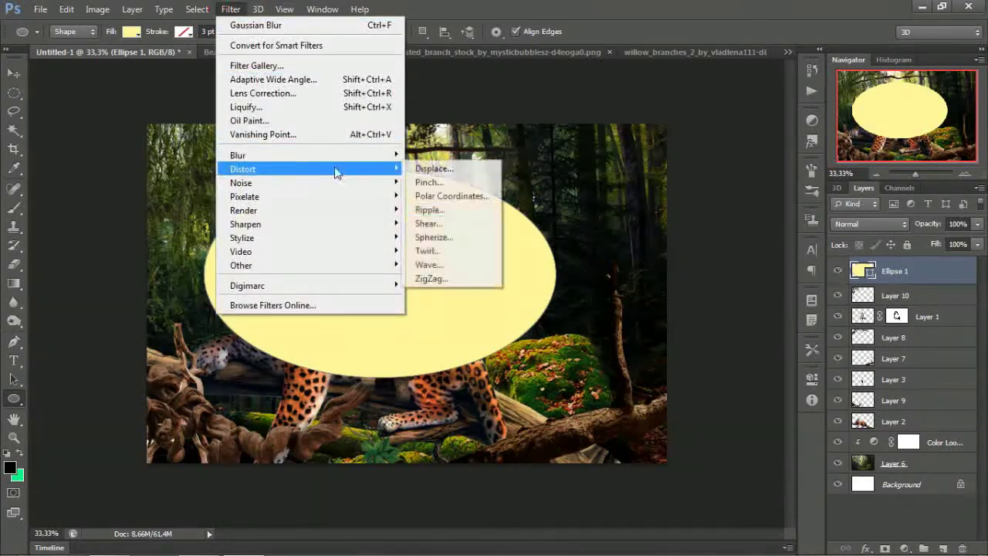
pyautogui.click(427, 257)
pyautogui.moveTo(772, 446); pyautogui.dragTo(800, 451)
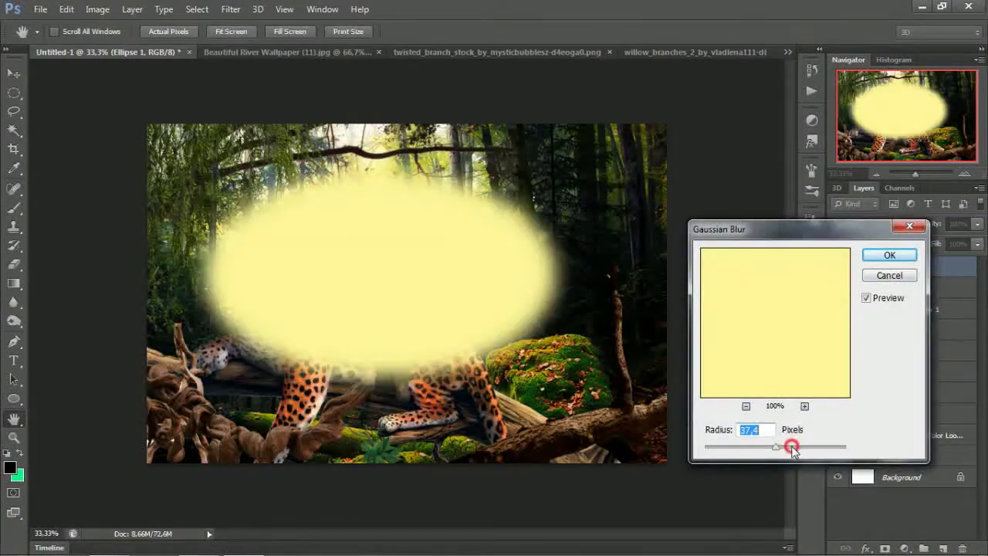
pyautogui.click(890, 255)
pyautogui.click(869, 223)
pyautogui.click(868, 200)
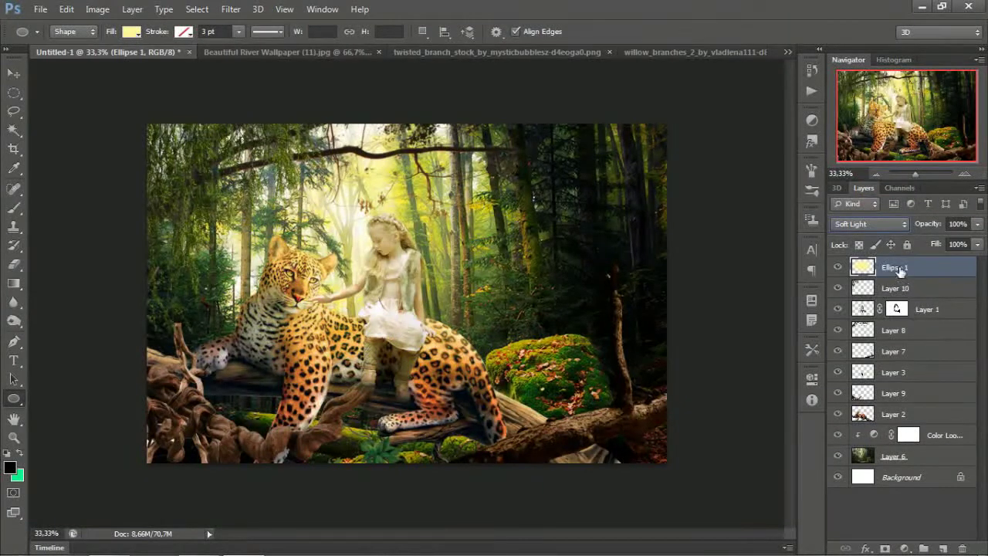
pyautogui.click(977, 244)
pyautogui.moveTo(971, 261); pyautogui.dragTo(960, 265)
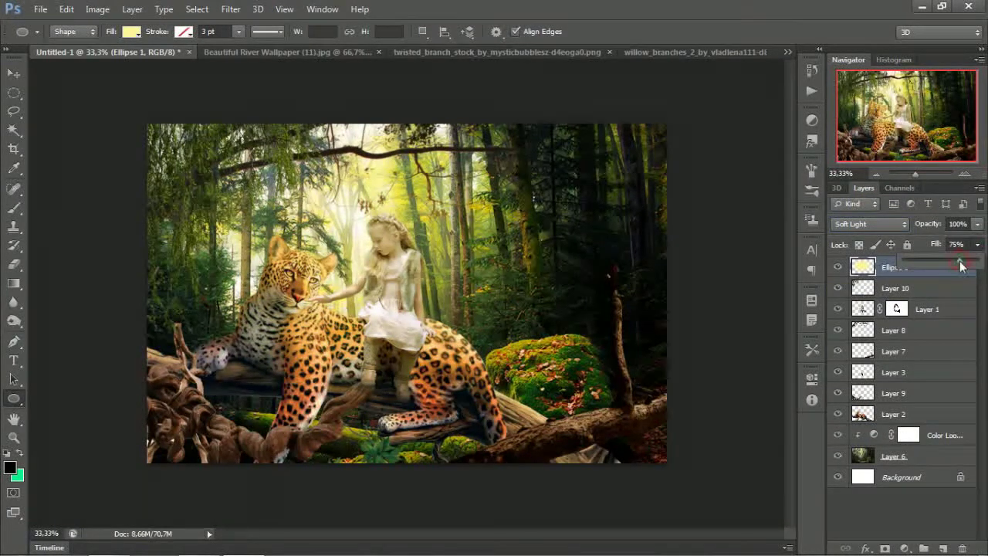
pyautogui.click(9, 72)
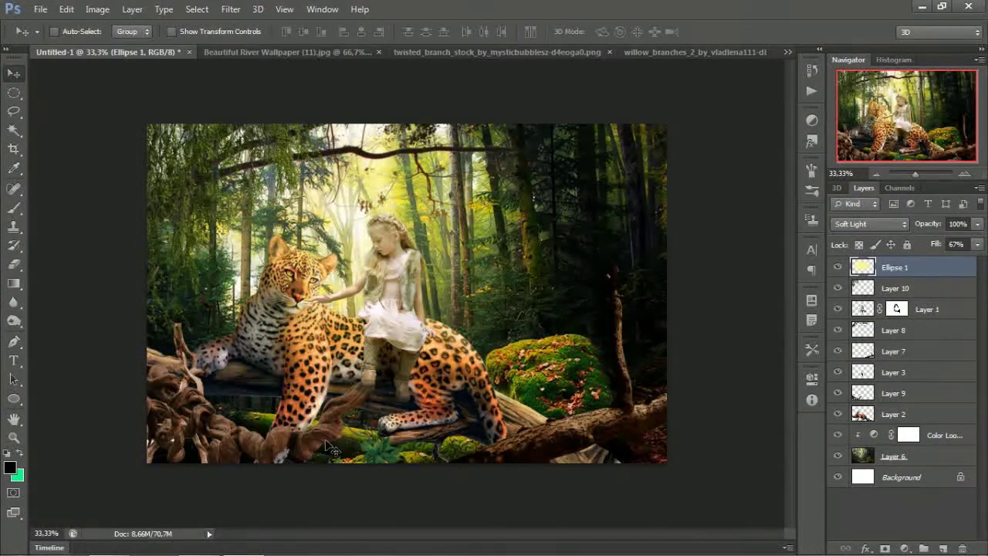
# Step: Add Layer 11 with a dark gradient across the bottom, blended in Soft Light
pyautogui.hotkey('ctrl', 'shift', 'alt', 'n')
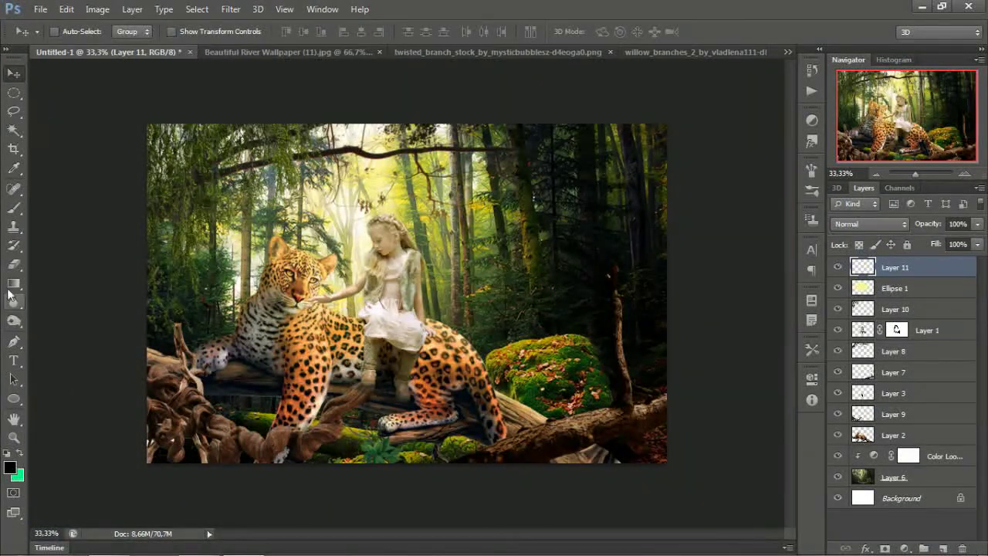
pyautogui.click(13, 283)
pyautogui.moveTo(398, 459); pyautogui.dragTo(404, 264)
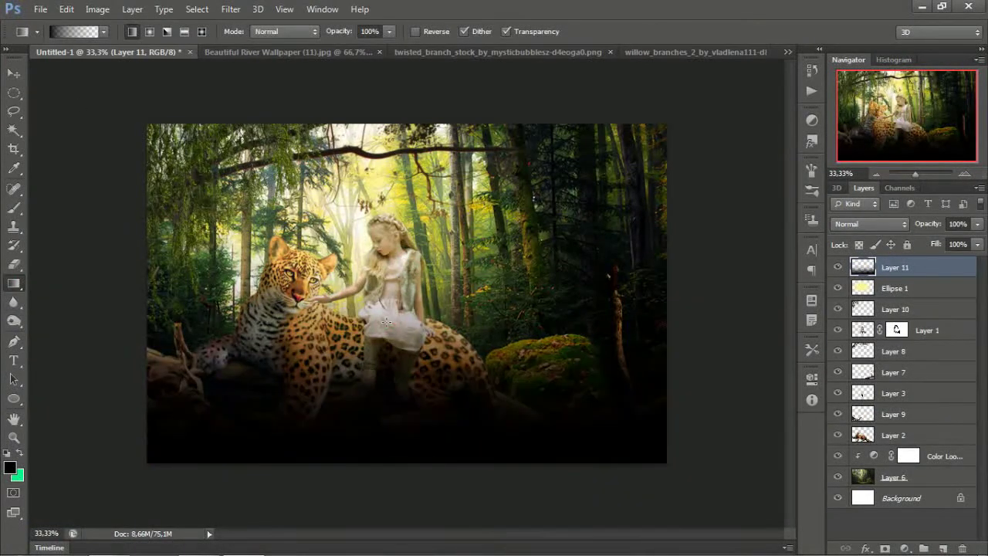
pyautogui.press('v')
pyautogui.click(869, 224)
pyautogui.click(864, 195)
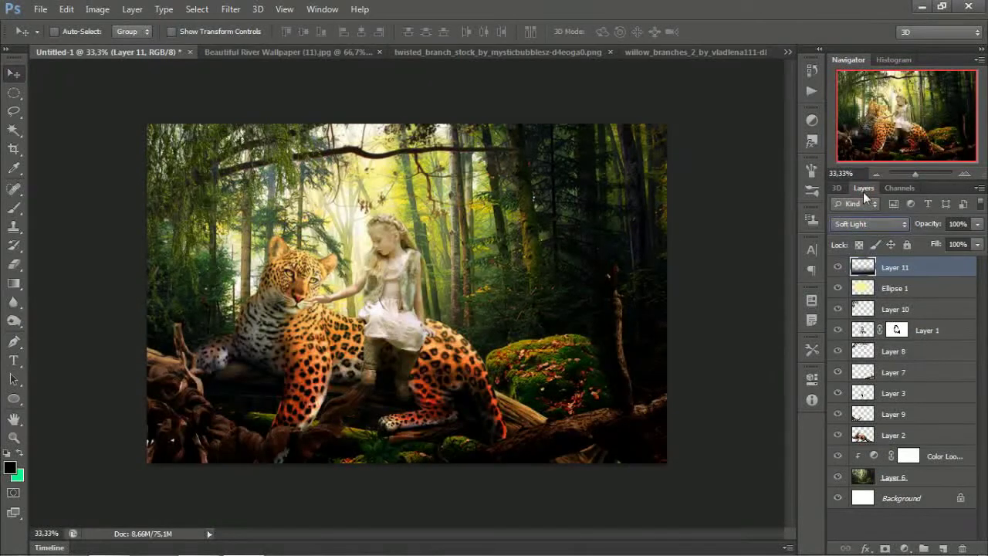
pyautogui.click(870, 224)
pyautogui.click(849, 186)
pyautogui.click(869, 223)
pyautogui.click(851, 192)
# Step: Brush dark shading on the leopard's back at 50% zoom, undoing the stroke over the girl's arm
pyautogui.hotkey('ctrl', '+')
pyautogui.press('b')
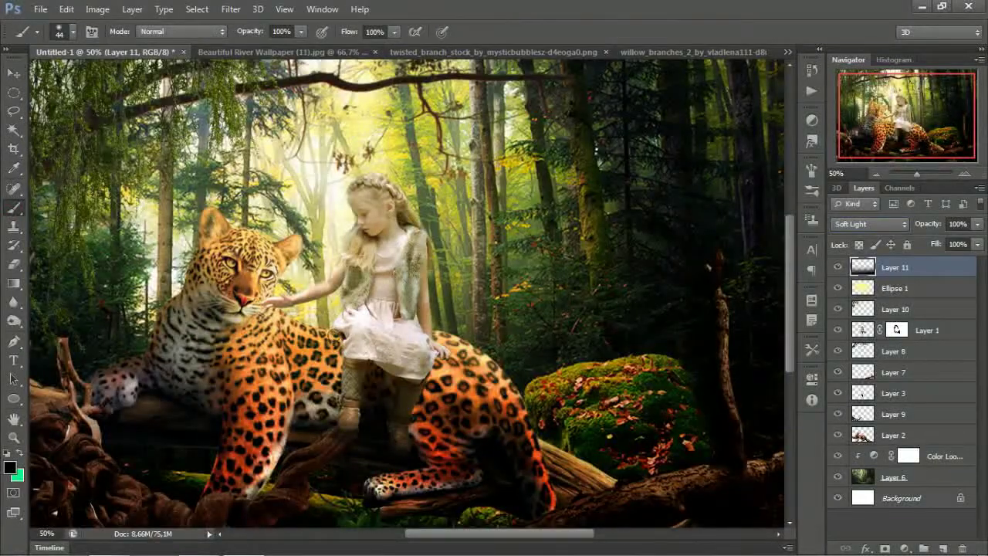
pyautogui.moveTo(268, 313)
pyautogui.mouseDown()
pyautogui.moveTo(346, 352)
pyautogui.moveTo(352, 281)
pyautogui.mouseUp()
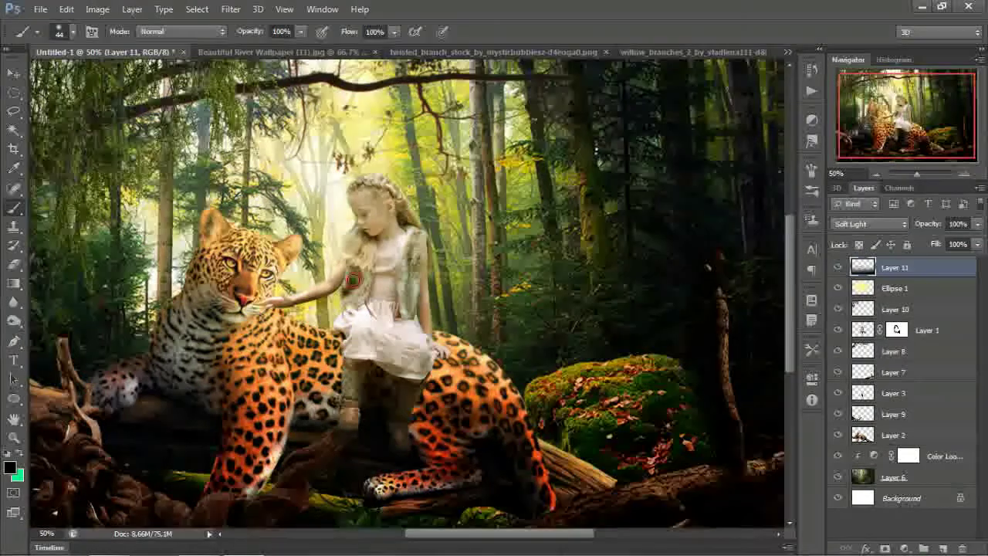
pyautogui.hotkey('ctrl', 'z')
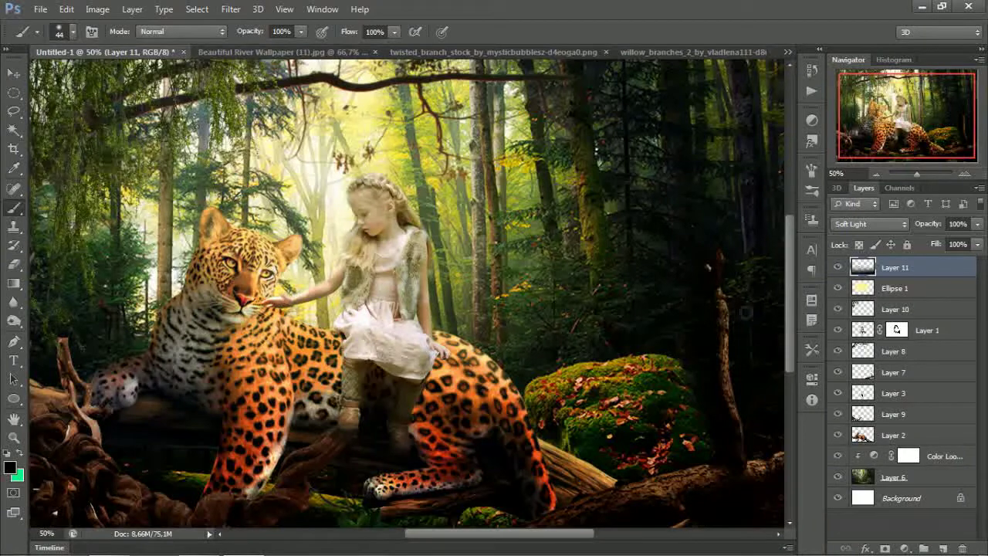
# Step: Mask the leopard layer and darken its red mouth and neck with brush strokes
pyautogui.keyDown('ctrl'); pyautogui.click(328, 328); pyautogui.keyUp('ctrl')
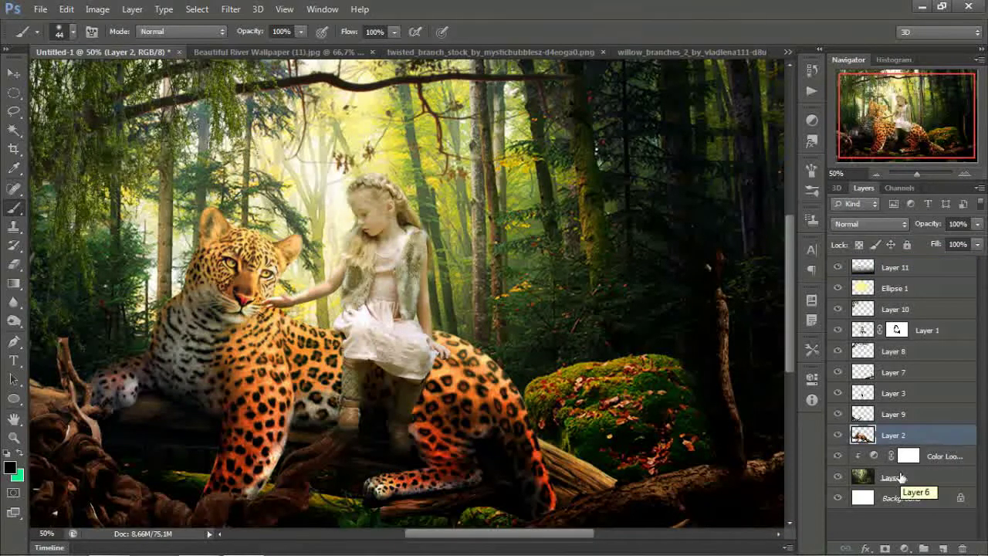
pyautogui.click(885, 548)
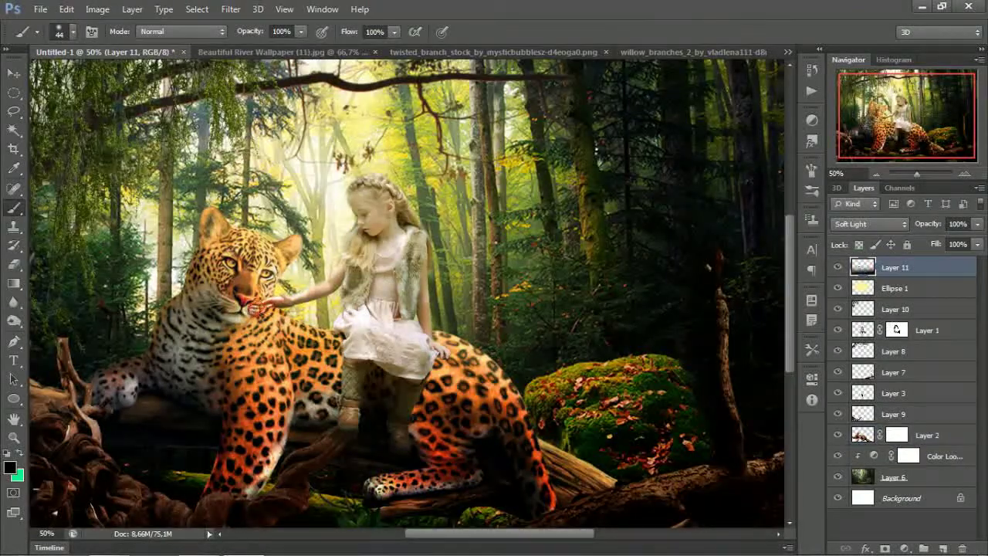
pyautogui.moveTo(256, 307); pyautogui.dragTo(324, 333)
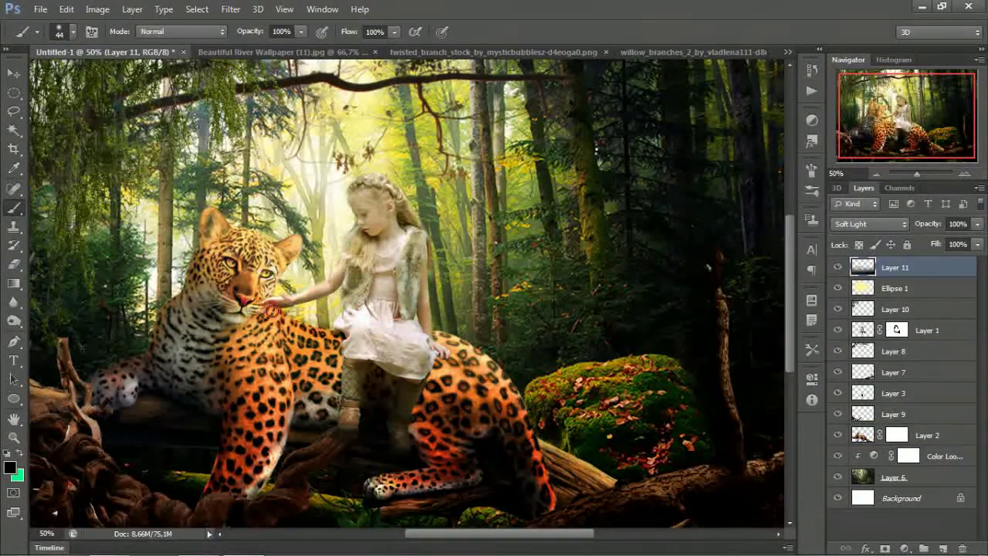
pyautogui.click(877, 173)
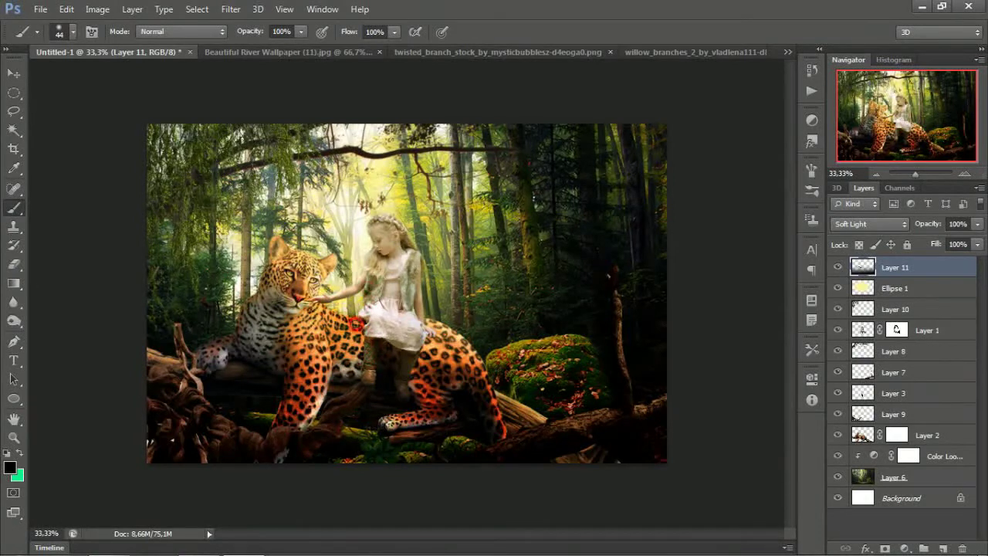
pyautogui.moveTo(415, 265); pyautogui.dragTo(409, 338)
pyautogui.hotkey('ctrl', 'z')
pyautogui.click(366, 343)
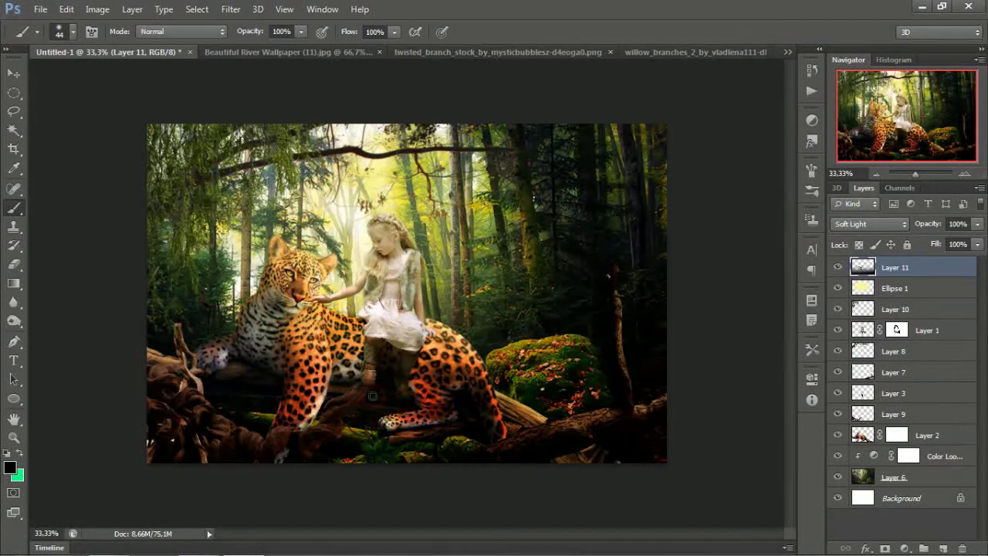
# Step: Zoom out to 25%, browse the object images folder, then close the file browser
pyautogui.press('v')
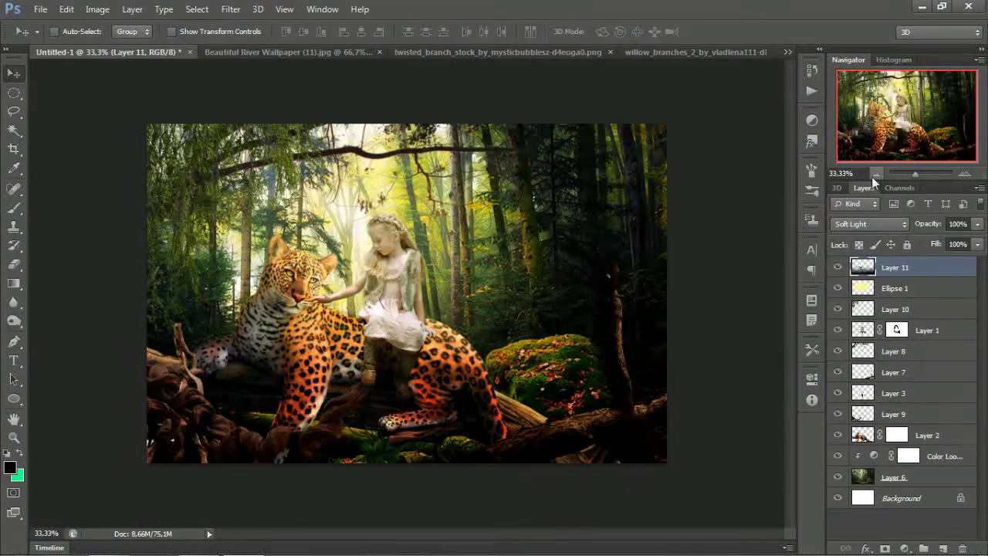
pyautogui.click(873, 176)
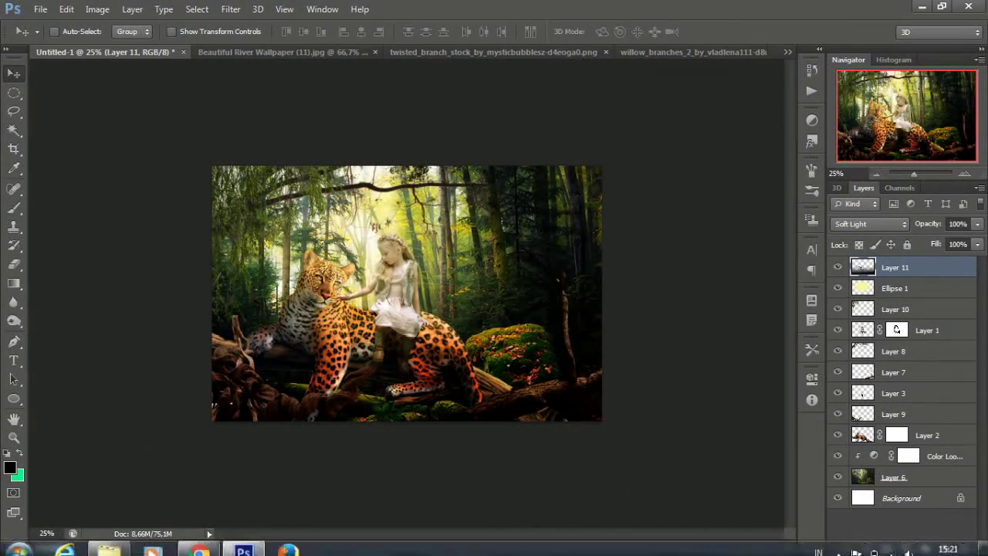
pyautogui.click(78, 544)
pyautogui.click(489, 357)
pyautogui.press('BackSpace')
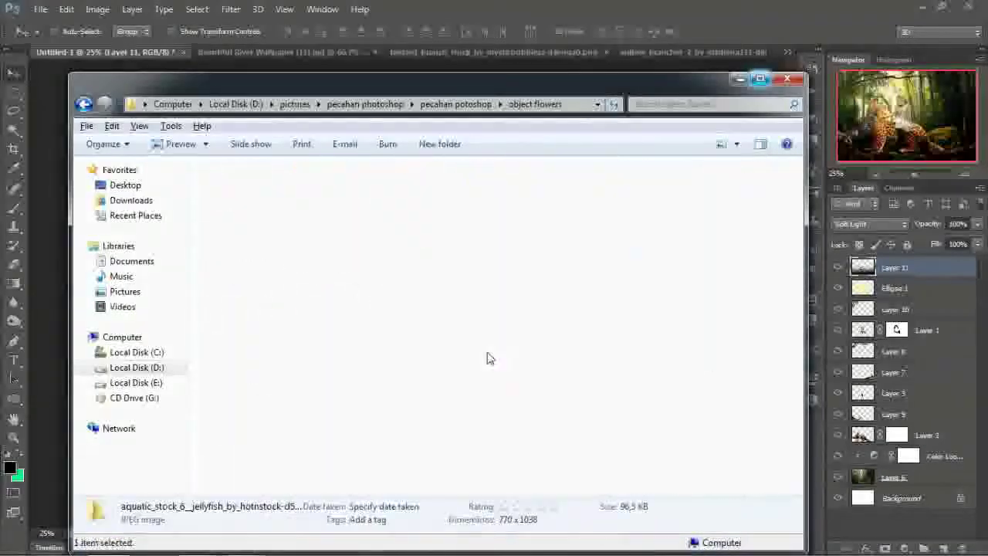
pyautogui.click(786, 79)
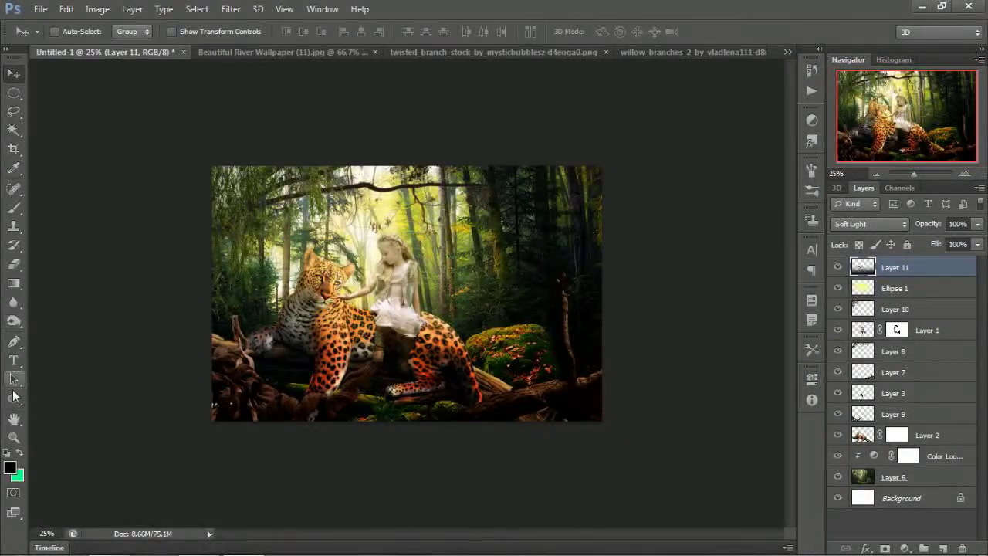
# Step: Add a new layer below Layer 11 and sample a pale yellow foreground colour from the glow
pyautogui.click(943, 547)
pyautogui.moveTo(896, 267); pyautogui.dragTo(895, 292)
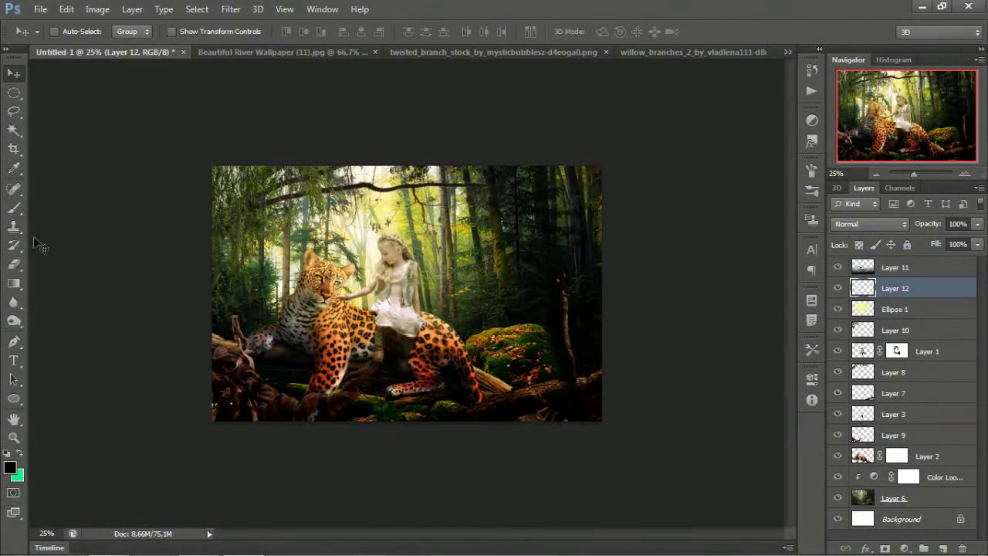
pyautogui.click(14, 210)
pyautogui.click(10, 467)
pyautogui.click(381, 214)
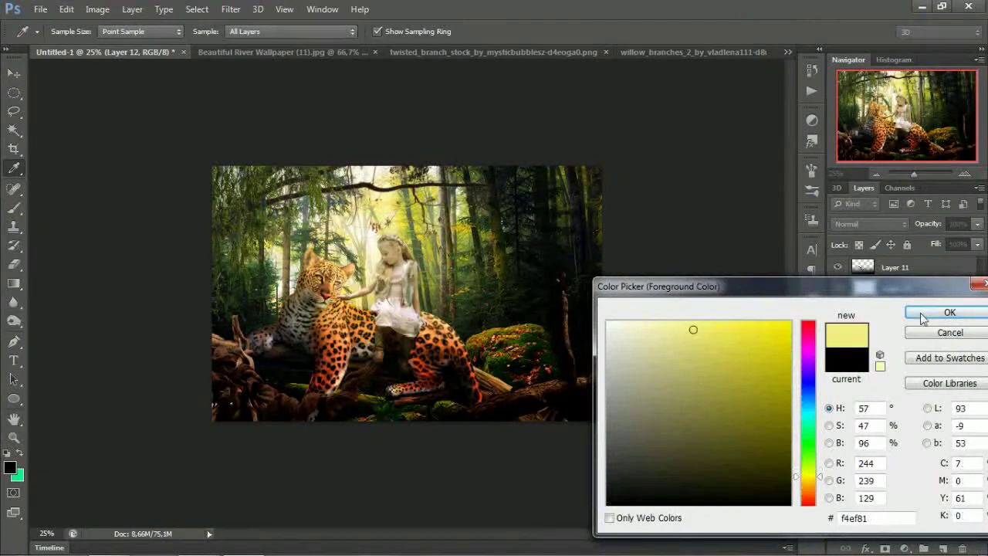
pyautogui.click(948, 311)
# Step: Stamp firefly sparkles with the 500 px burst brush, undoing the oversized stamp
pyautogui.click(59, 32)
pyautogui.moveTo(308, 143); pyautogui.dragTo(308, 467)
pyautogui.click(177, 501)
pyautogui.click(532, 305)
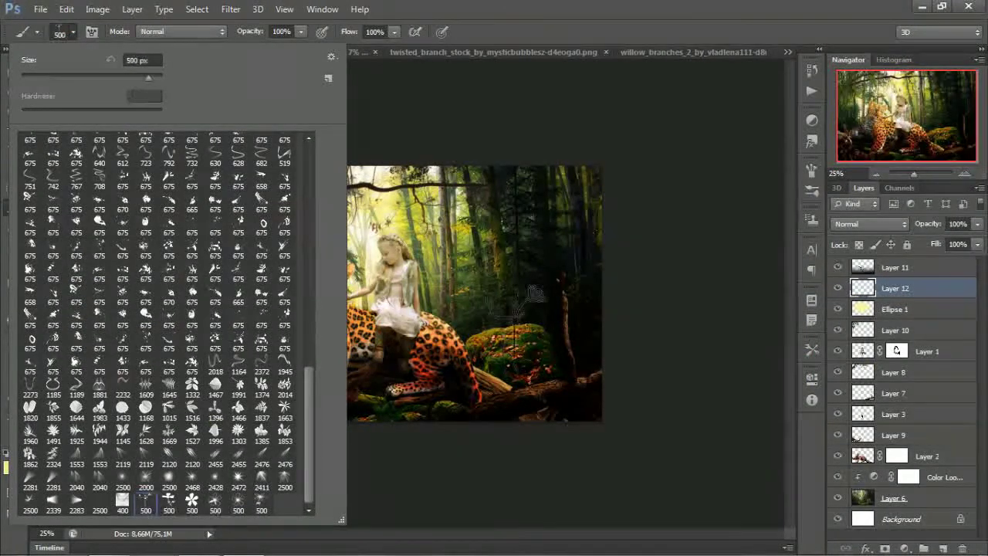
pyautogui.hotkey('ctrl', 'z')
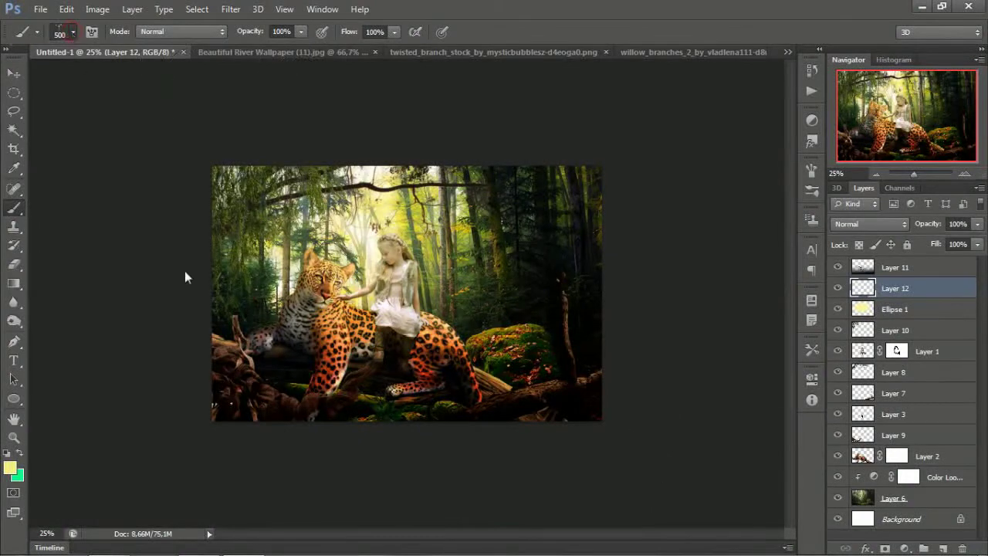
pyautogui.click(60, 32)
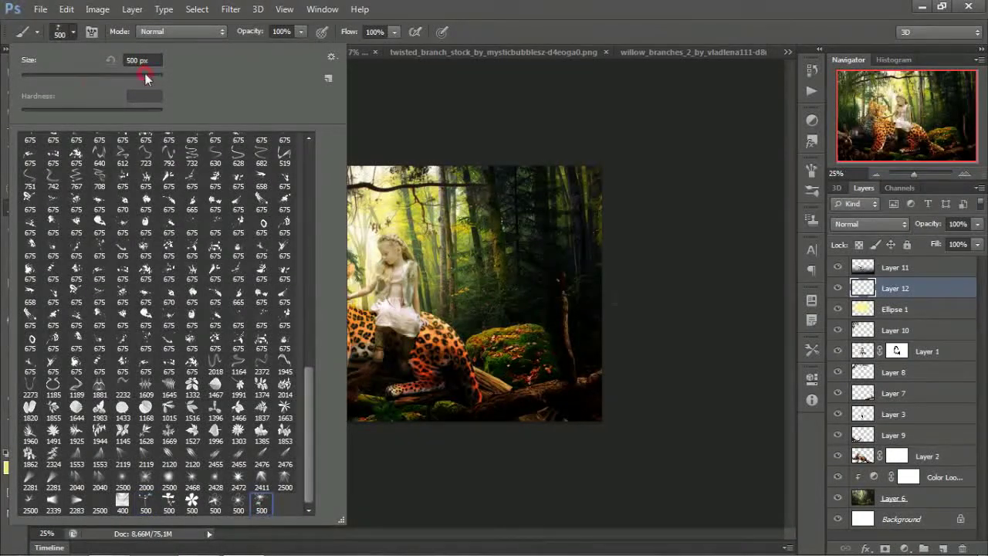
pyautogui.press('Return')
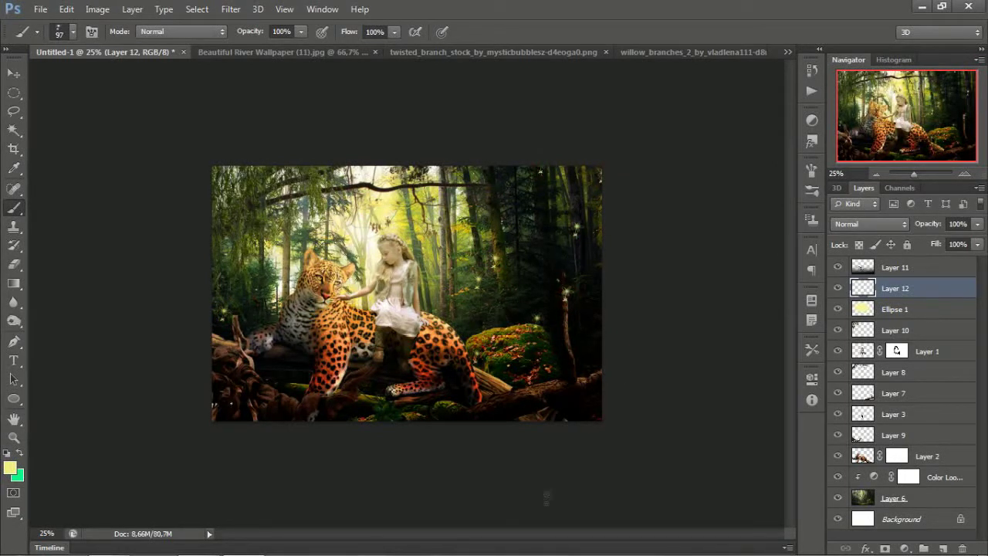
# Step: Give the sparkle layer Outer Glow and Inner Shadow effects, then zoom to 16.67%
pyautogui.press('v')
pyautogui.click(866, 548)
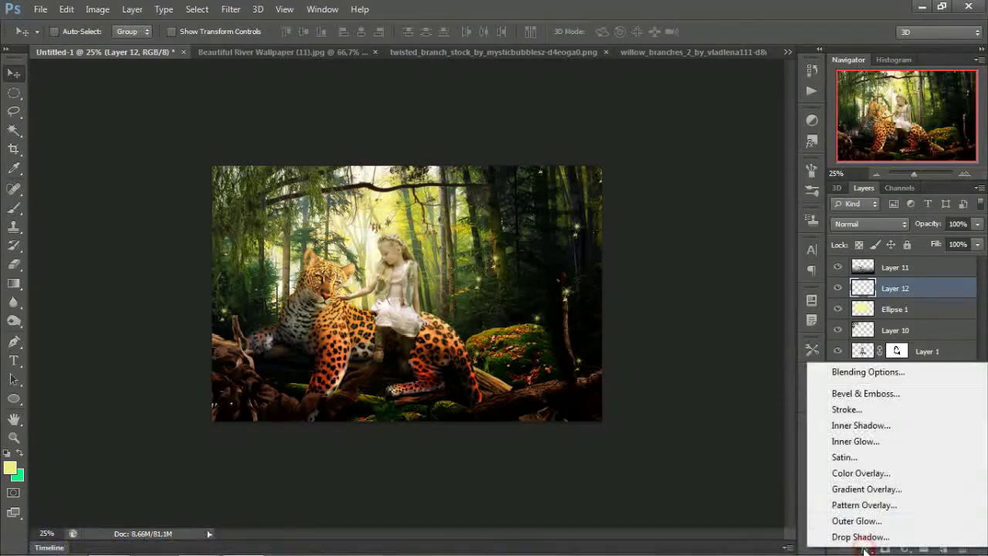
pyautogui.click(856, 521)
pyautogui.moveTo(638, 233)
pyautogui.mouseDown()
pyautogui.moveTo(532, 330)
pyautogui.moveTo(175, 161)
pyautogui.mouseUp()
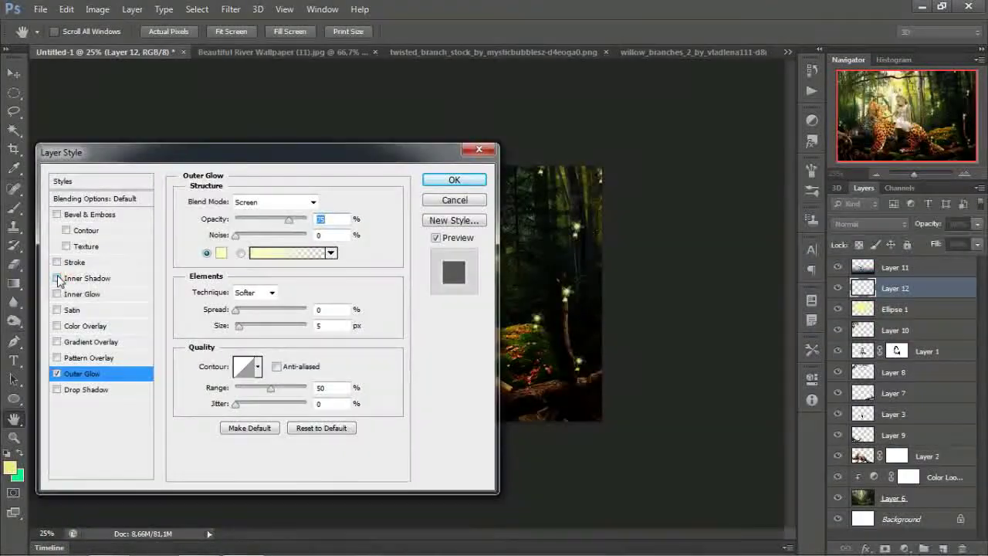
pyautogui.click(57, 278)
pyautogui.click(454, 179)
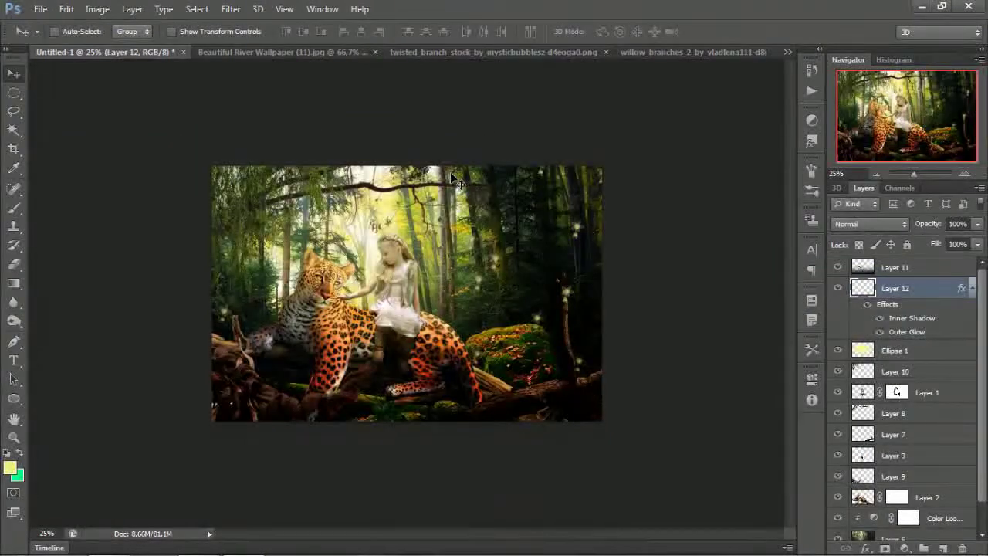
pyautogui.click(875, 173)
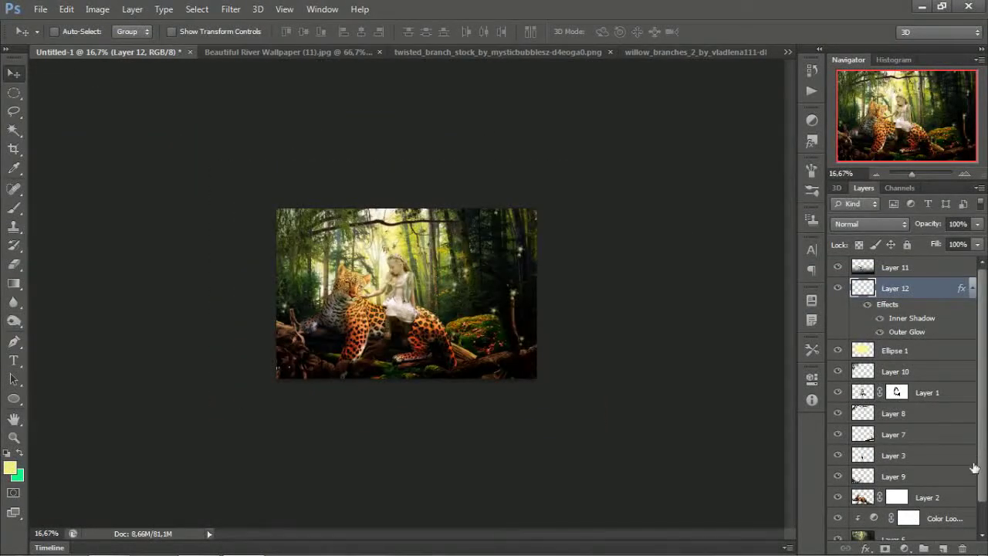
# Step: Add a new layer and edit a blue-yellow-red gradient in the Gradient Editor
pyautogui.click(943, 547)
pyautogui.click(10, 467)
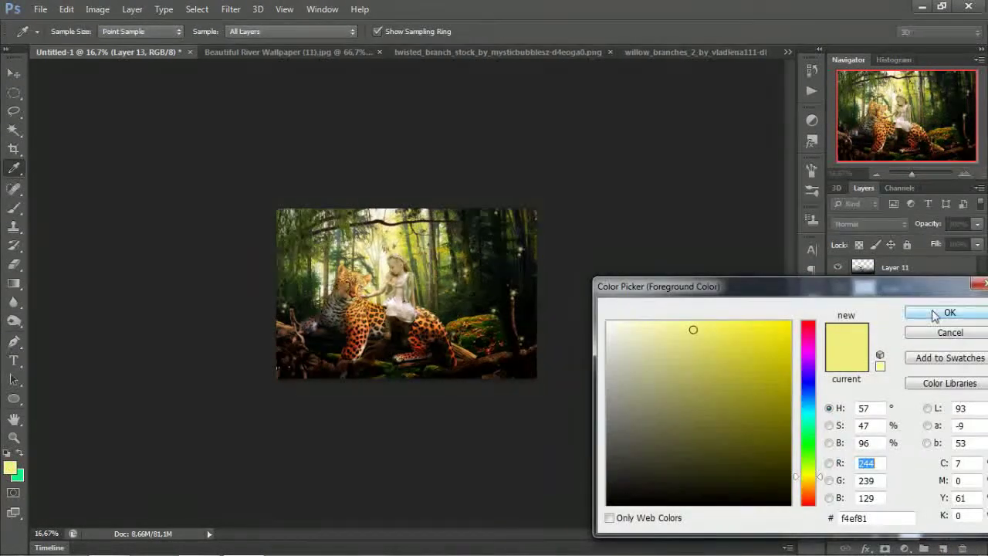
pyautogui.click(934, 312)
pyautogui.click(14, 283)
pyautogui.click(105, 31)
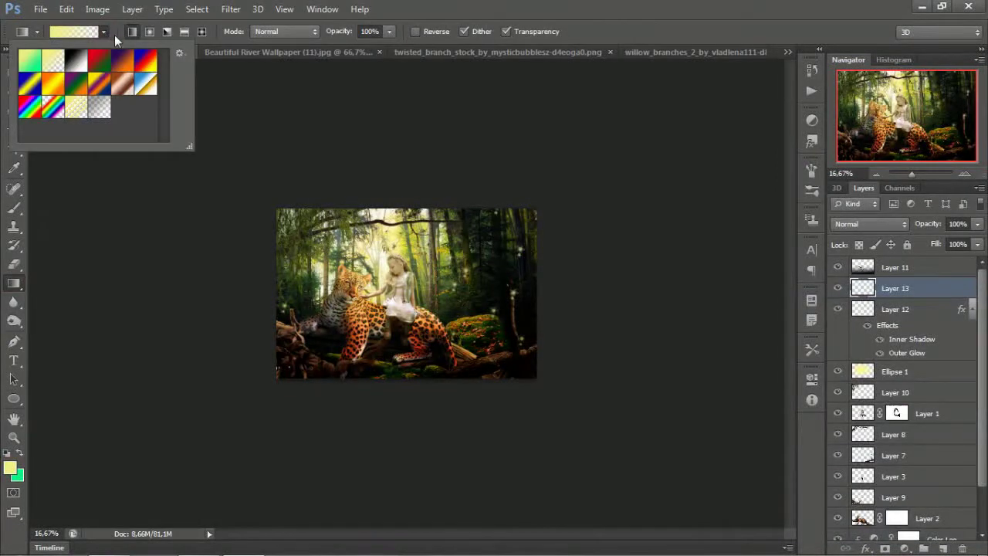
pyautogui.click(81, 31)
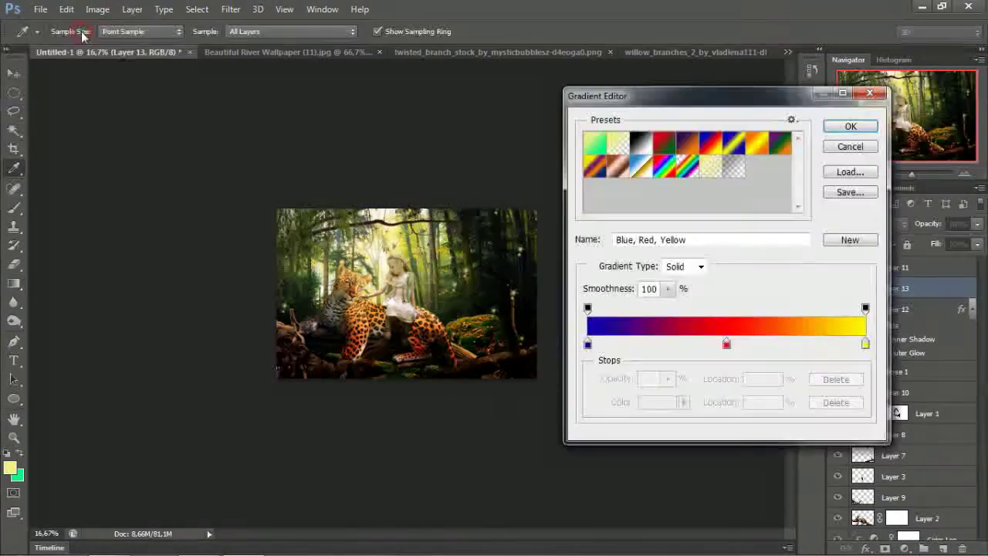
pyautogui.moveTo(865, 343)
pyautogui.mouseDown()
pyautogui.moveTo(700, 343)
pyautogui.moveTo(834, 343)
pyautogui.mouseUp()
pyautogui.moveTo(704, 343); pyautogui.dragTo(740, 343)
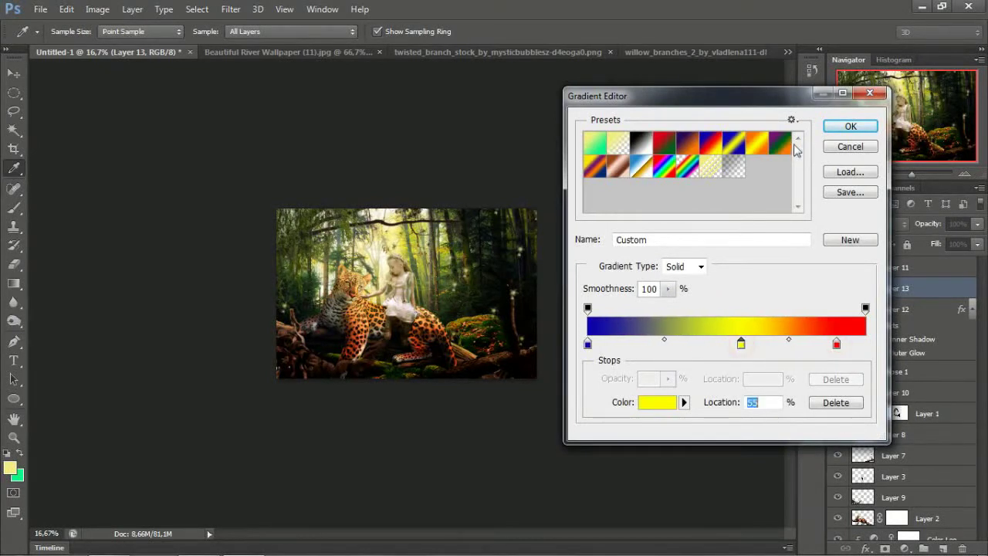
pyautogui.click(847, 126)
# Step: Fill Layer 13 with a left-to-right linear gradient, undoing a trial radial one
pyautogui.moveTo(612, 285); pyautogui.dragTo(617, 286)
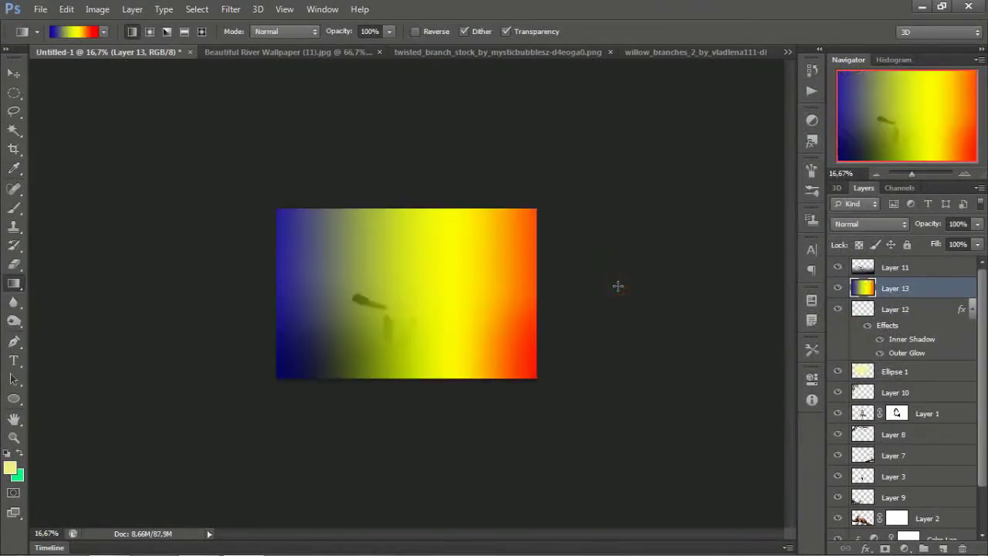
pyautogui.click(150, 32)
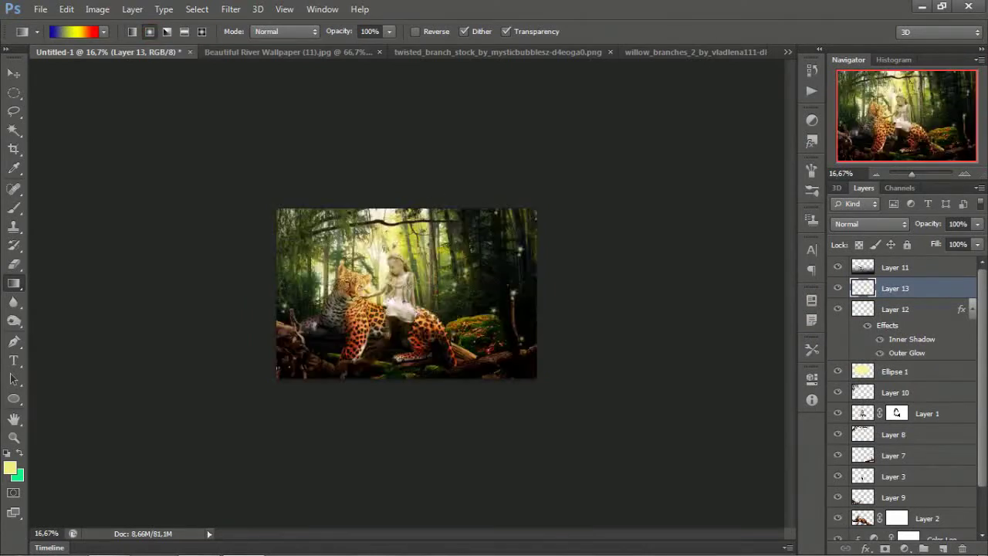
pyautogui.moveTo(407, 286); pyautogui.dragTo(500, 284)
pyautogui.hotkey('ctrl', 'z')
pyautogui.moveTo(275, 281); pyautogui.dragTo(569, 281)
# Step: Set Layer 13 to Soft Light with fill and opacity lowered to 46%
pyautogui.press('v')
pyautogui.click(831, 226)
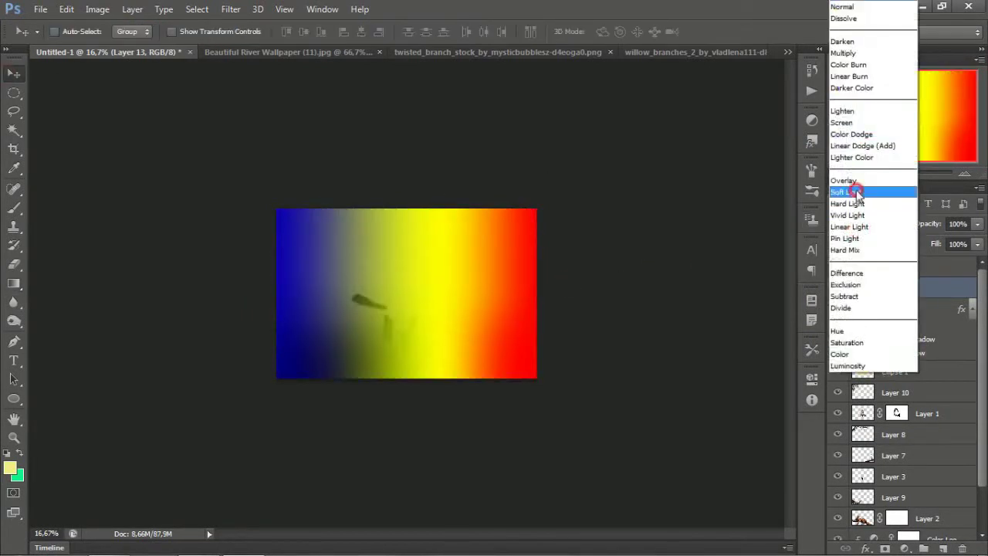
pyautogui.click(868, 187)
pyautogui.moveTo(911, 173); pyautogui.dragTo(915, 173)
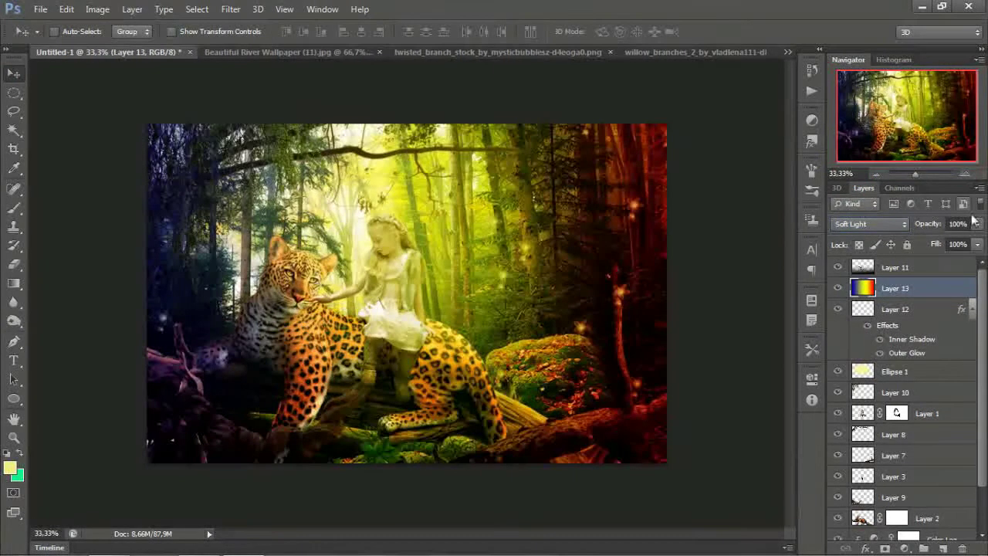
pyautogui.moveTo(977, 244)
pyautogui.mouseDown()
pyautogui.moveTo(964, 264)
pyautogui.moveTo(938, 263)
pyautogui.mouseUp()
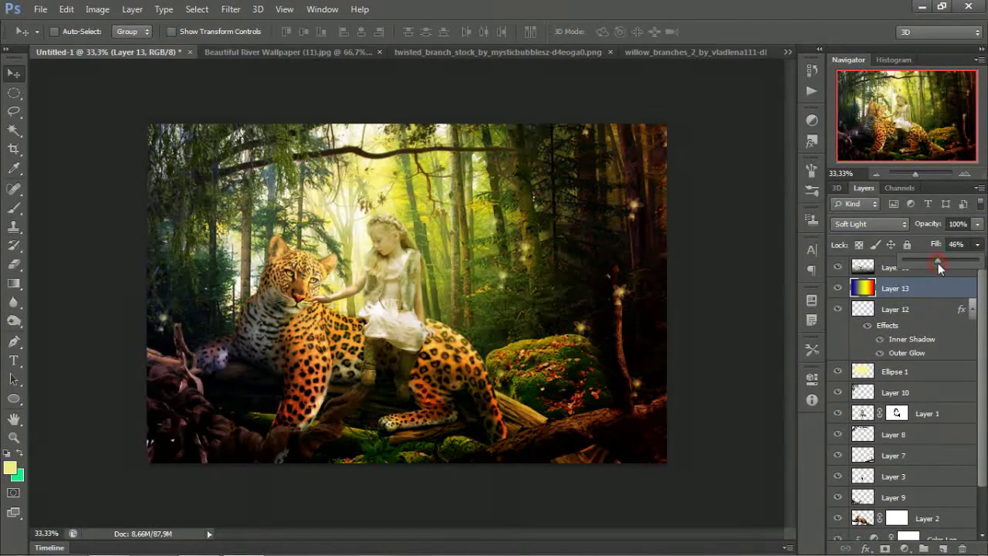
pyautogui.moveTo(977, 224)
pyautogui.mouseDown()
pyautogui.moveTo(971, 242)
pyautogui.moveTo(938, 242)
pyautogui.mouseUp()
pyautogui.click(876, 173)
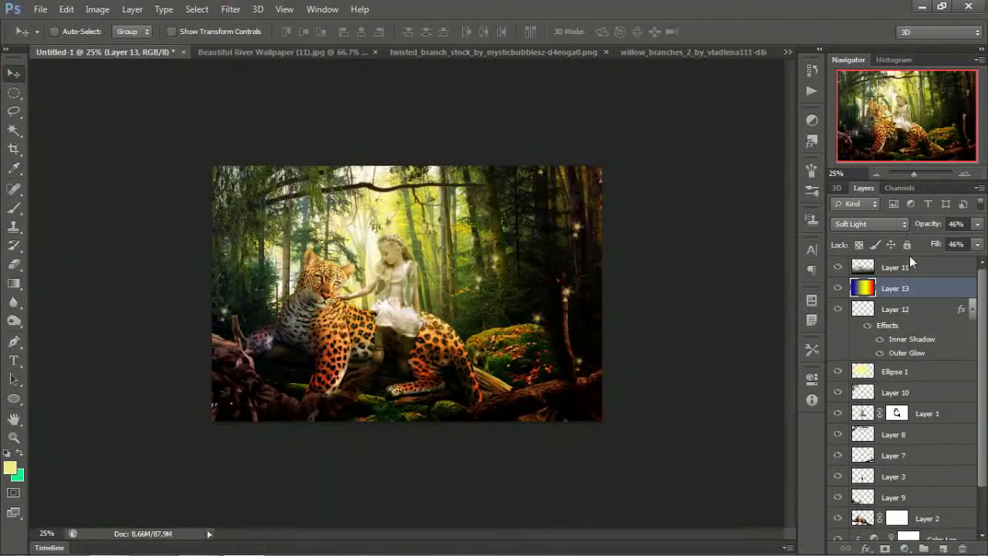
pyautogui.click(899, 267)
# Step: Darken the top and left edges on Layer 11 using a colour-to-transparent gradient fading inward
pyautogui.click(14, 282)
pyautogui.click(103, 31)
pyautogui.click(98, 108)
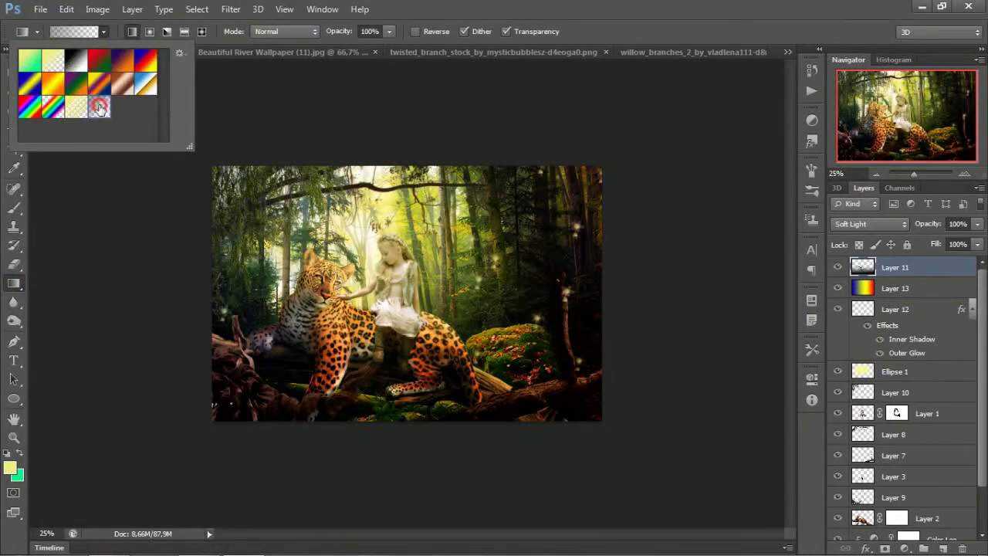
pyautogui.click(401, 153)
pyautogui.moveTo(430, 164); pyautogui.dragTo(415, 300)
pyautogui.moveTo(195, 281); pyautogui.dragTo(288, 278)
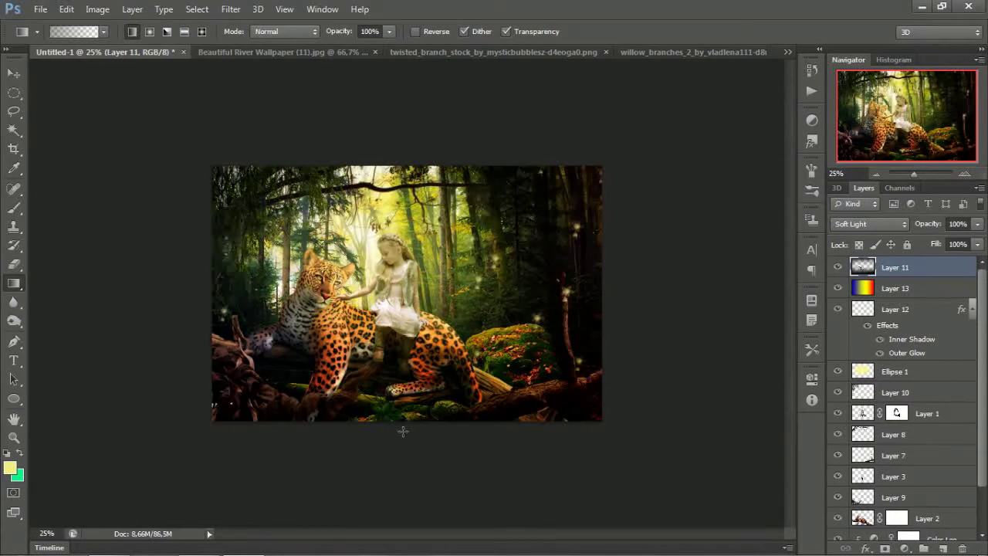